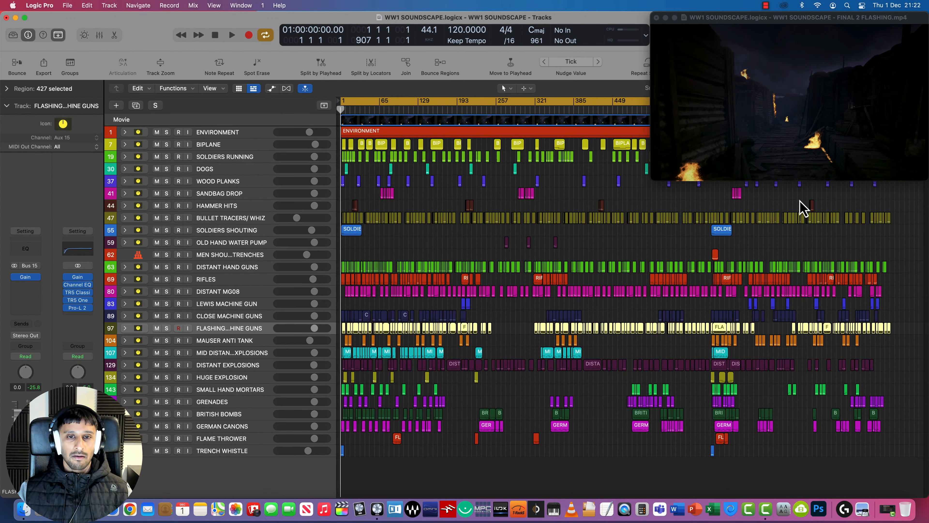
- Return the playhead to the start of the project and play the opening of the full soundscape mix
click(347, 111)
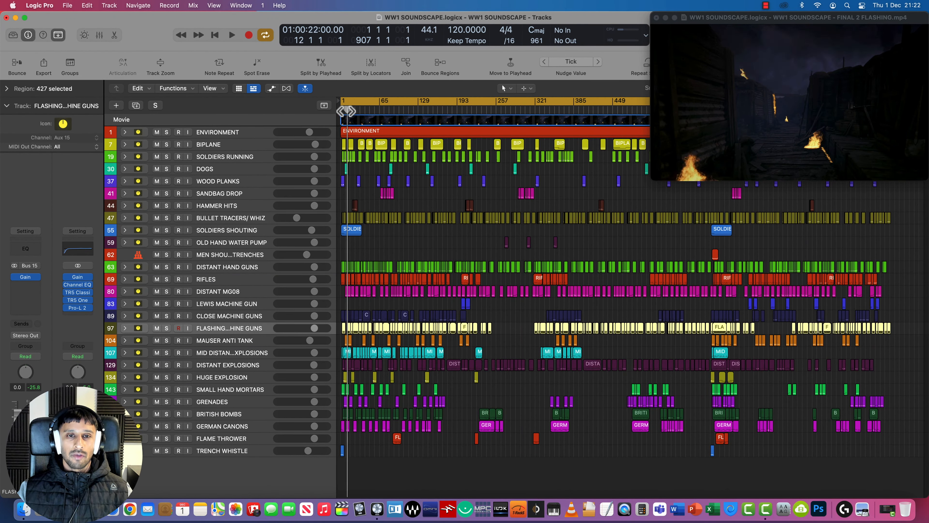
drag(345, 111, 336, 114)
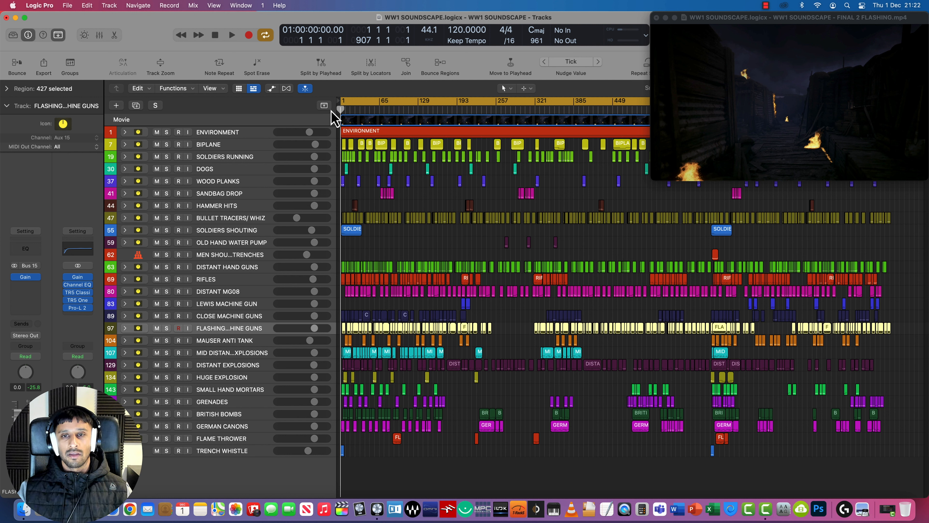
key(space)
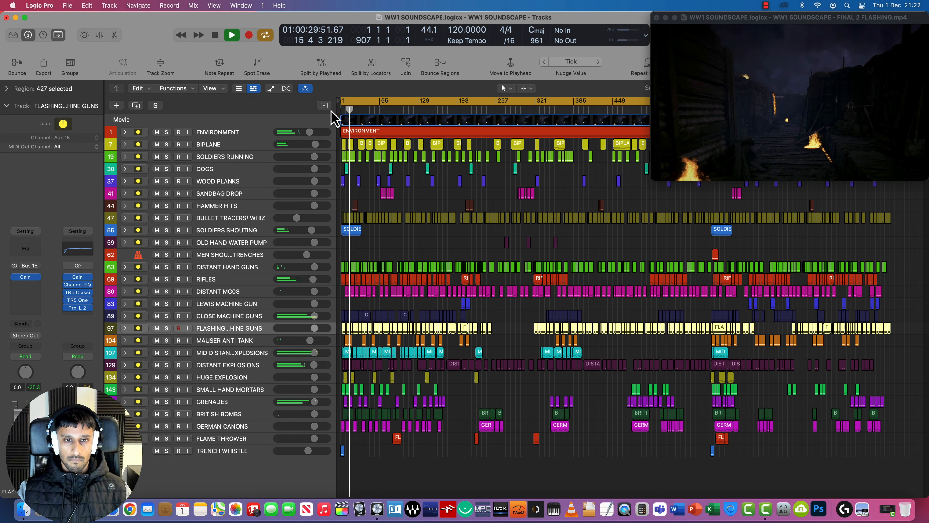
key(space)
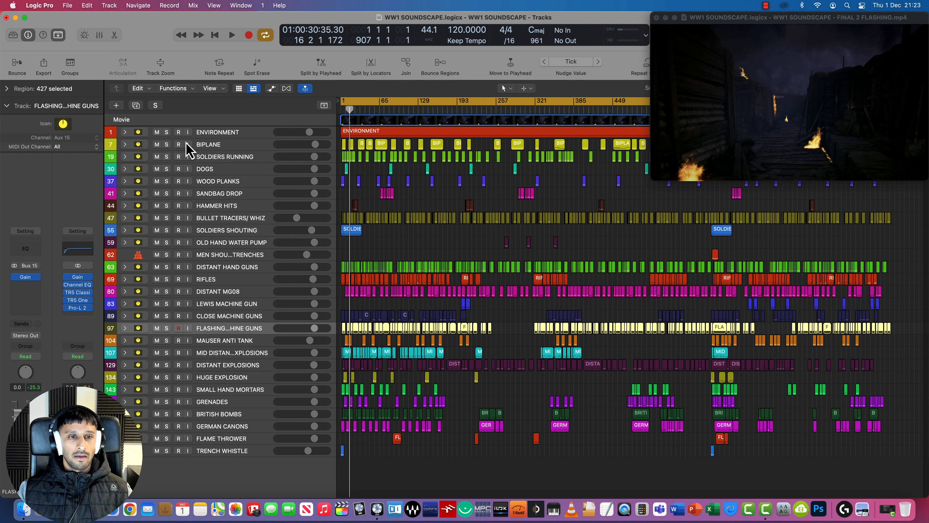
- Expand the track stacks, including ENVIRONMENT and BIPLANE, and look through their individual tracks down to TRENCH WHISTLE
click(124, 132)
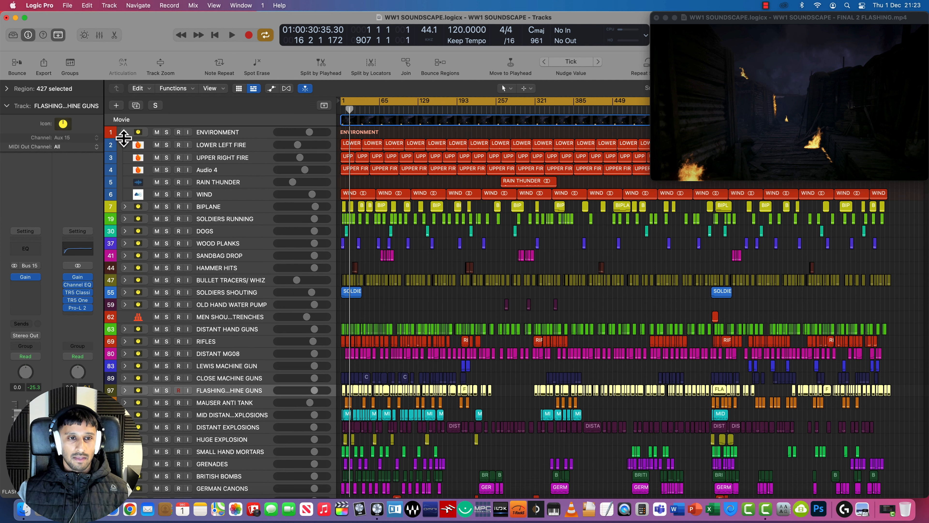
click(125, 207)
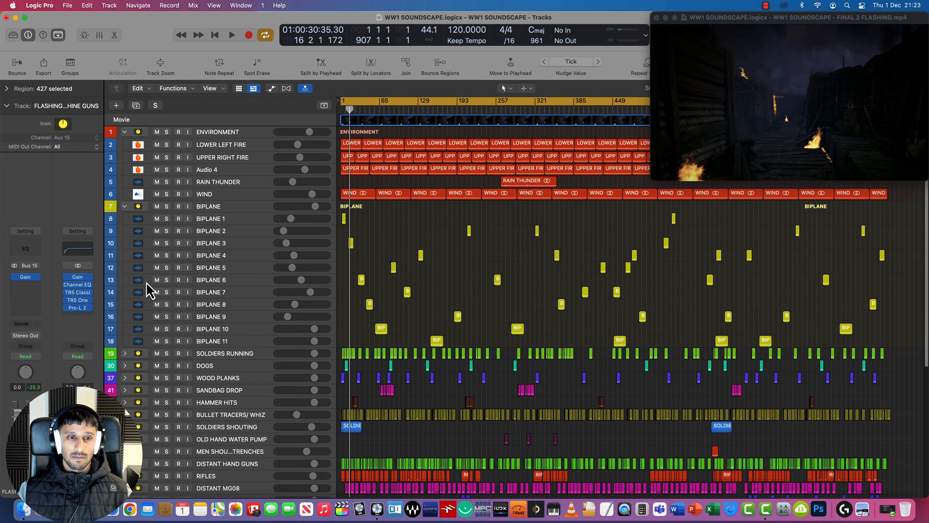
scroll(150, 291, down, 3)
scroll(301, 412, down, 20)
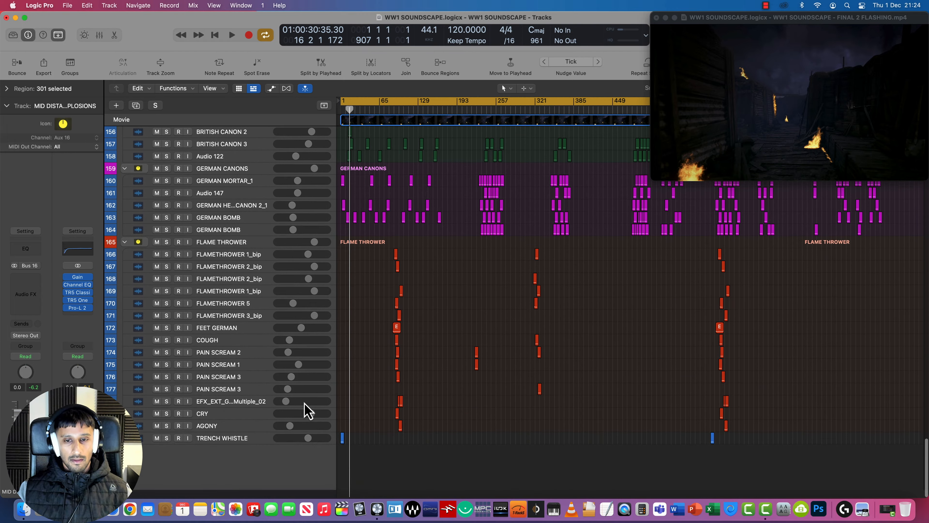
scroll(524, 399, up, 20)
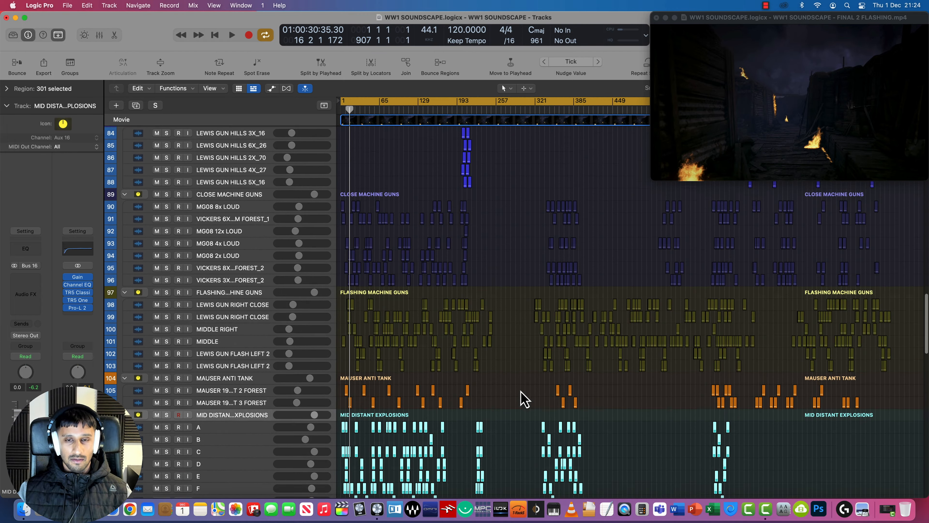
scroll(521, 398, up, 15)
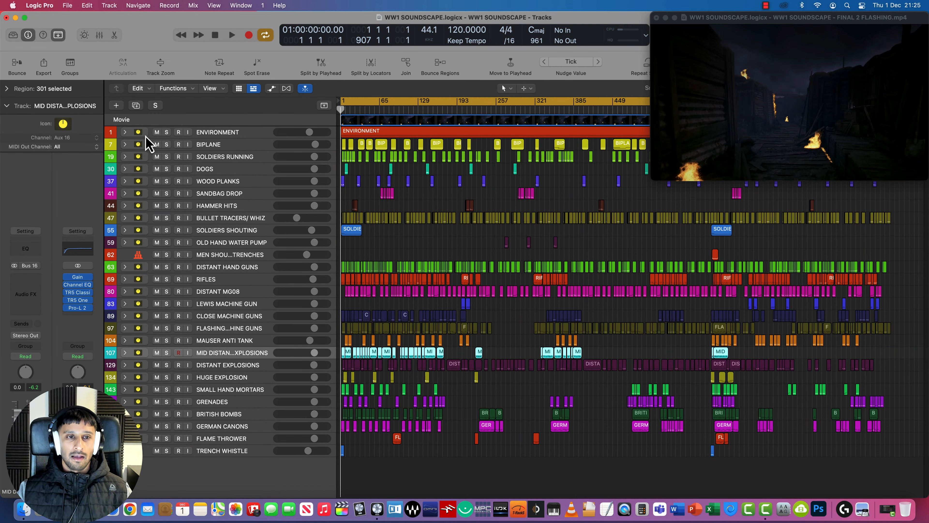
- Solo the ENVIRONMENT stack, expand it to show its individual tracks, and deselect its regions
click(166, 132)
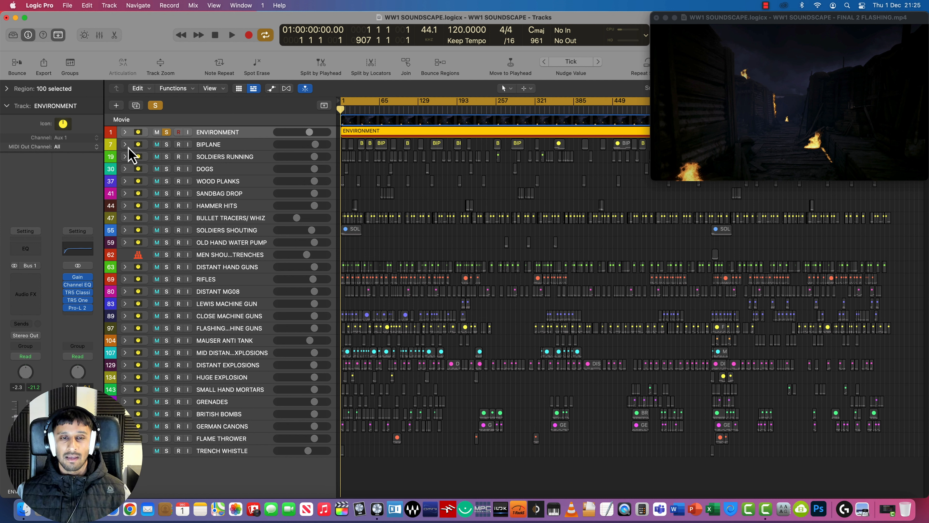
click(125, 132)
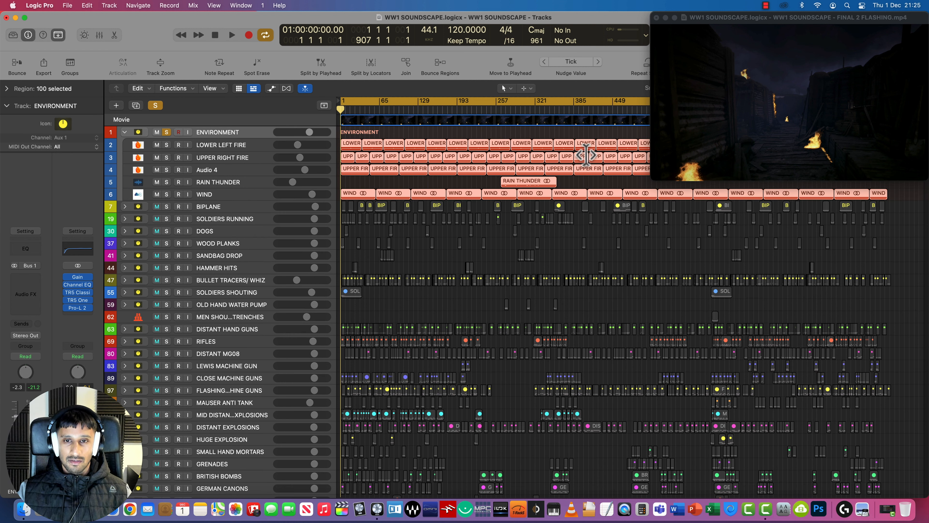
click(358, 183)
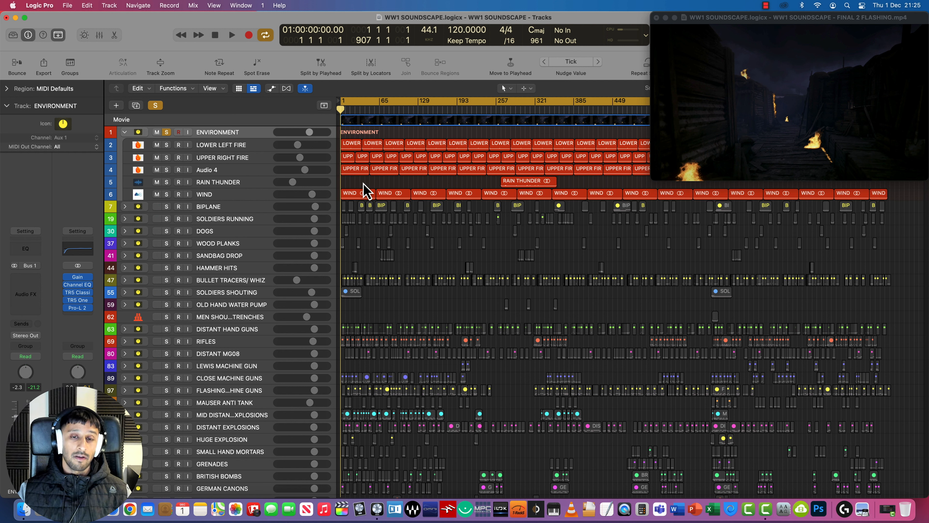
- Select and solo the LOWER LEFT FIRE track within the ENVIRONMENT stack, and audition it from the project start
click(254, 144)
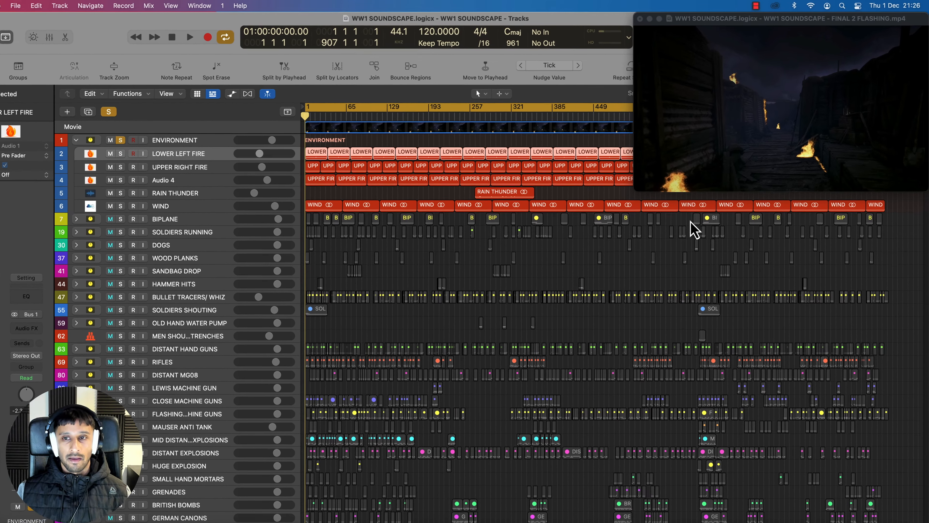
mouse_move(763, 170)
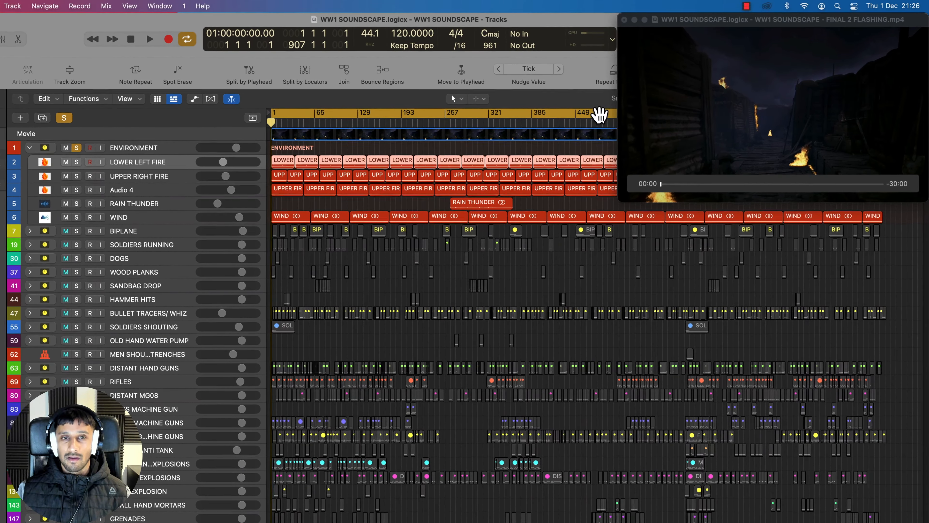
click(73, 163)
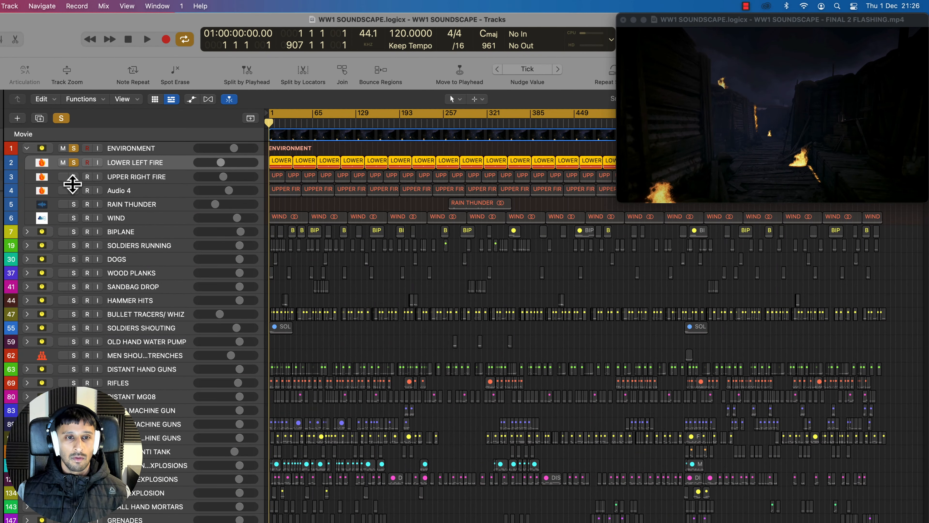
mouse_move(664, 206)
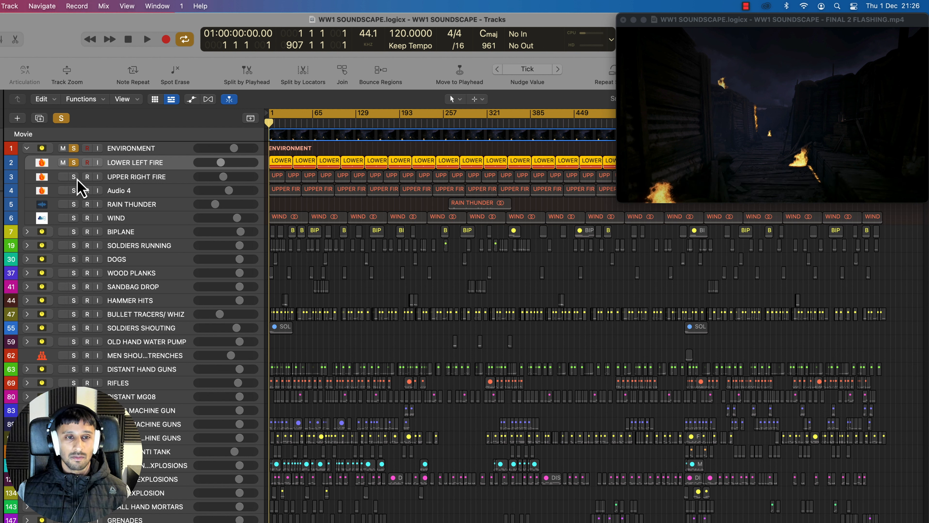
key(space)
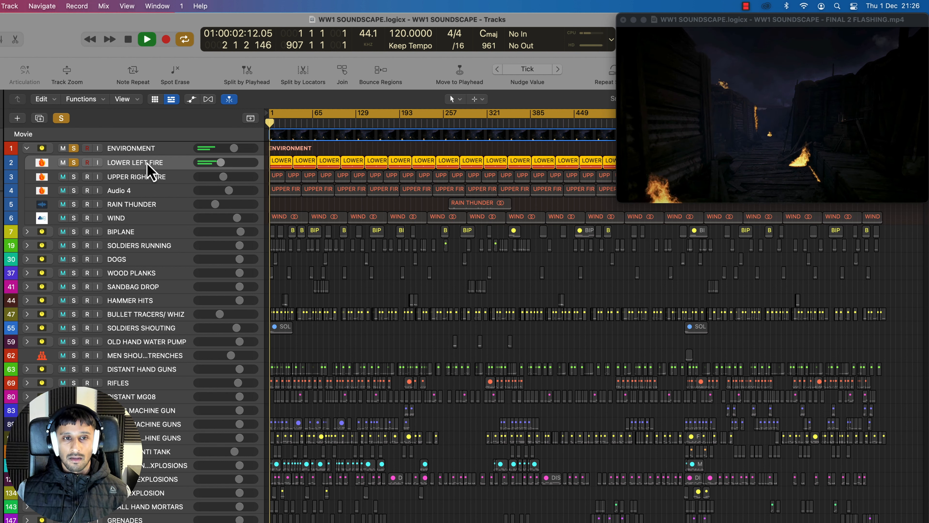
key(space)
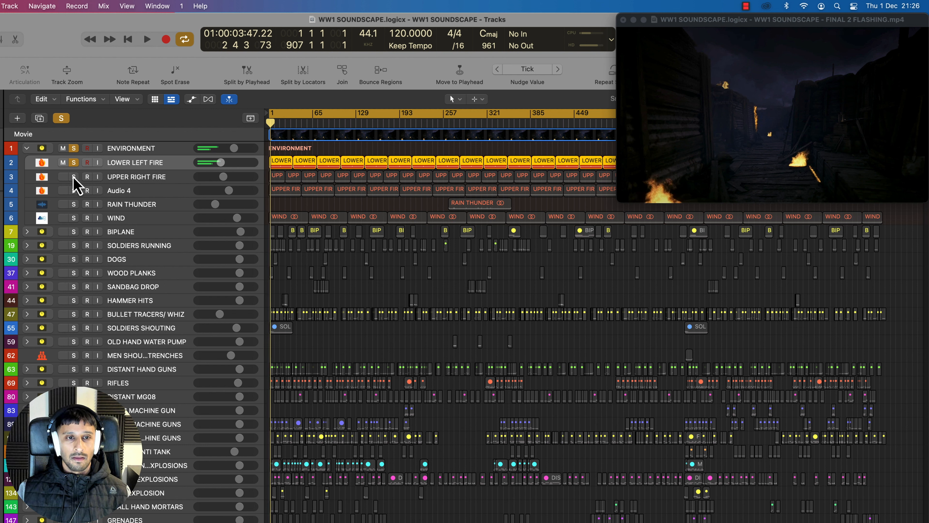
- Switch the solo from LOWER LEFT FIRE to UPPER RIGHT FIRE, select that track and audition it
click(74, 177)
click(73, 162)
click(146, 180)
key(space)
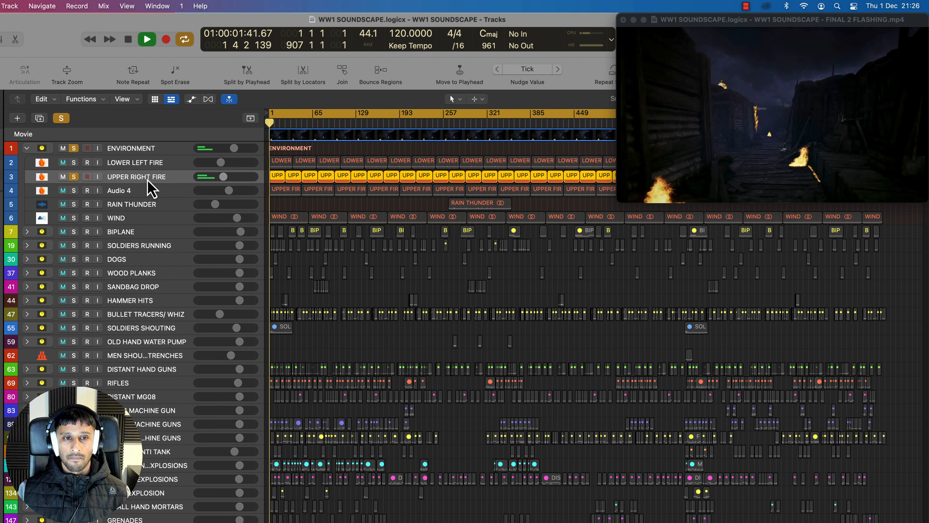
key(space)
- Switch the solo from UPPER RIGHT FIRE to the Audio 4 fire track, select it and audition it
click(74, 191)
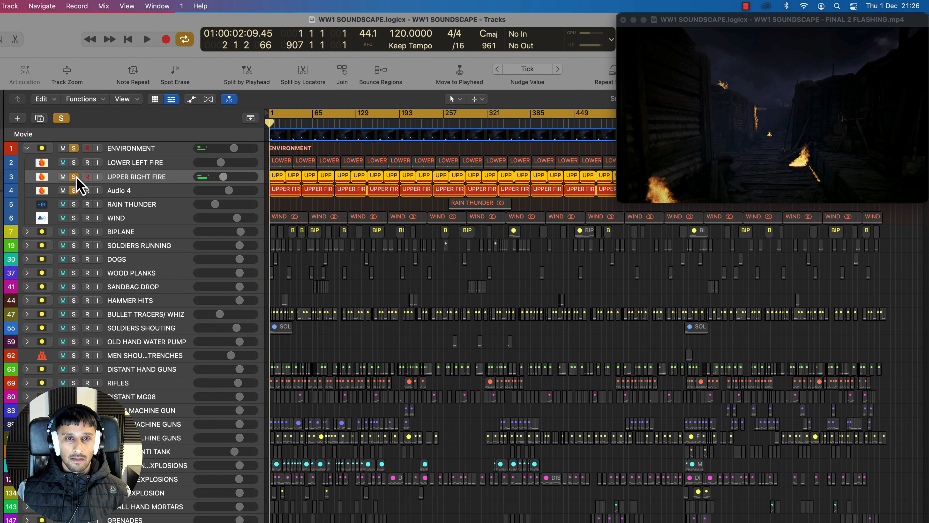
click(74, 177)
click(125, 191)
key(space)
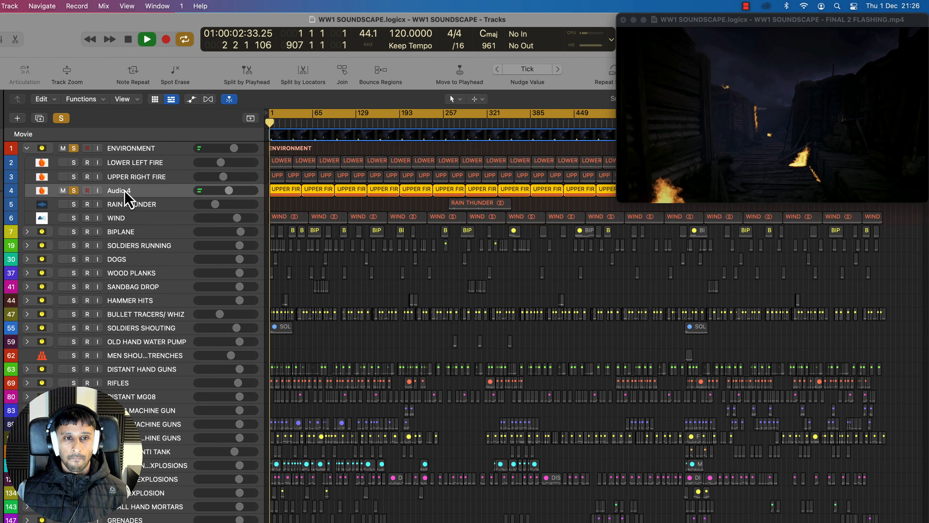
key(space)
- Add LOWER LEFT FIRE and UPPER RIGHT FIRE to the soloed Audio 4 track and audition all three fires together
click(74, 162)
click(74, 176)
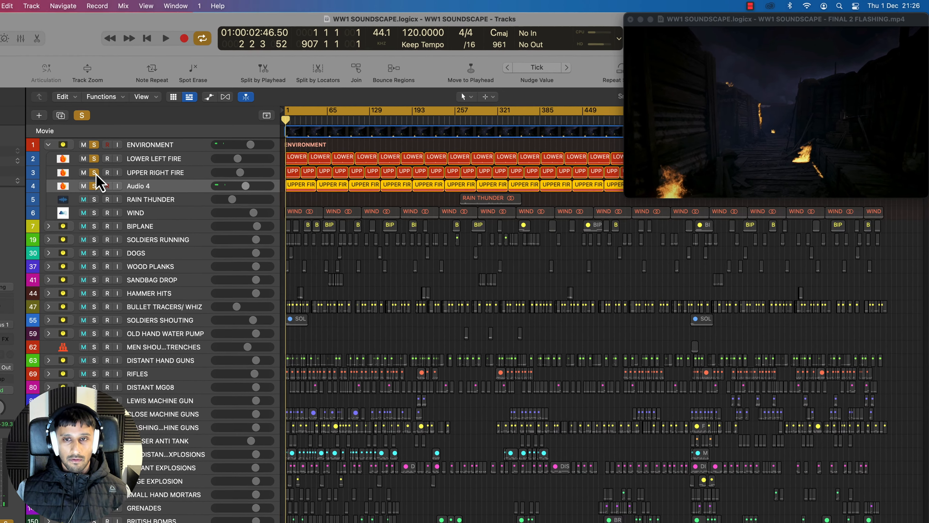
key(space)
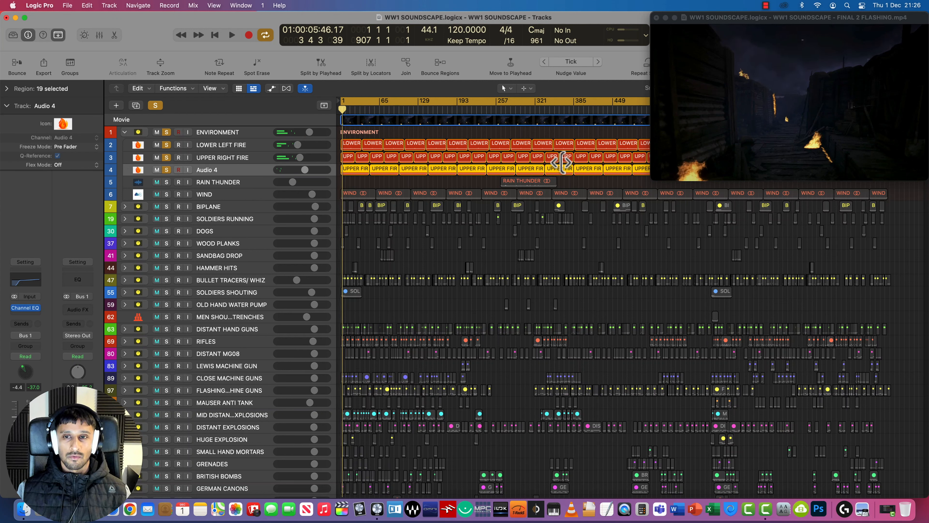
key(space)
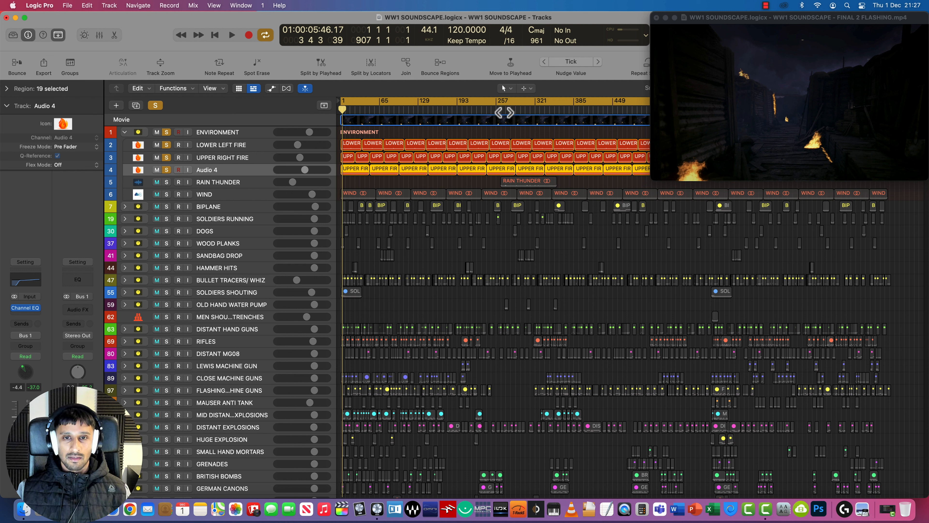
- Add RAIN THUNDER to the soloed tracks, turn off cycle mode and audition its region from about bar 270
click(505, 112)
click(167, 182)
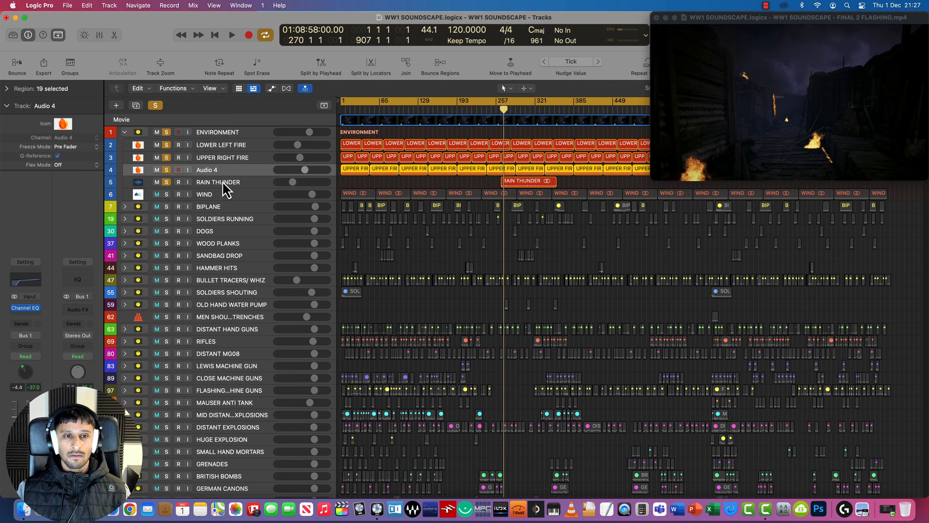
click(220, 182)
click(500, 107)
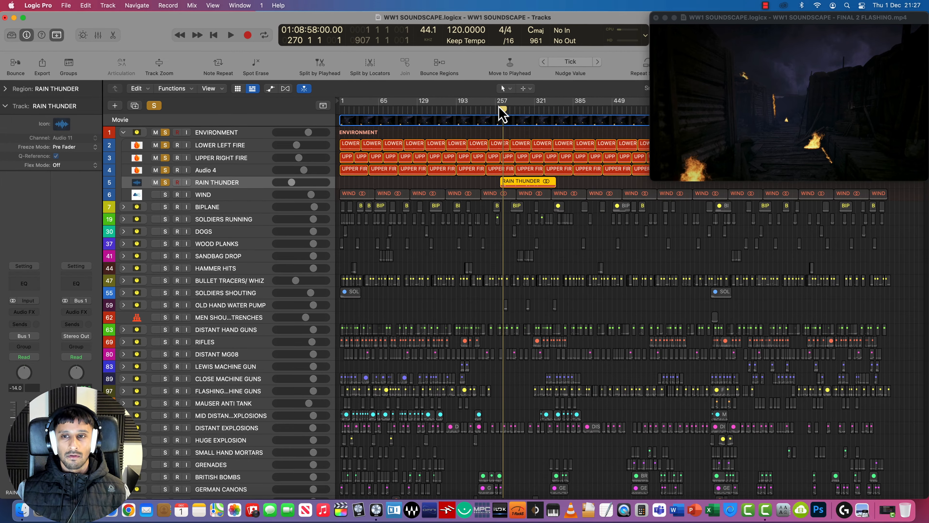
key(space)
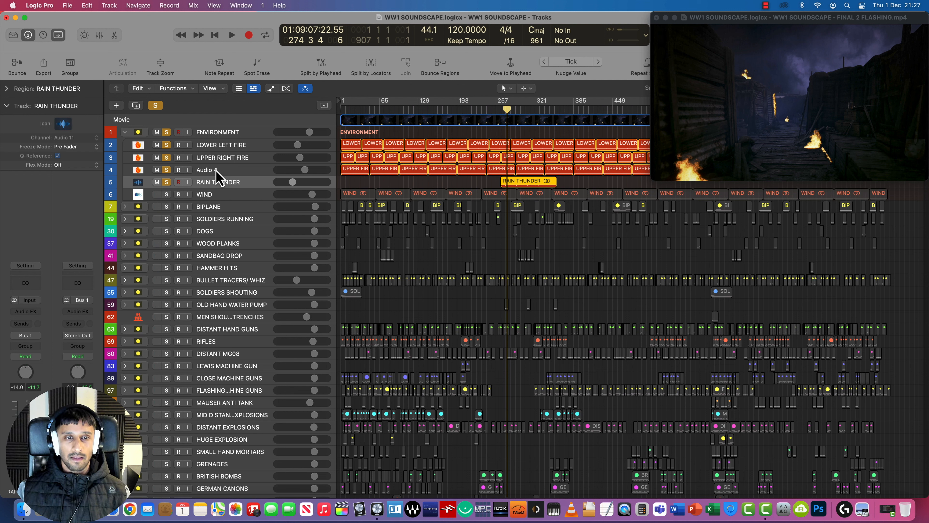
- Solo only the WIND track by unsoloing the fires and RAIN THUNDER, and audition it from near the project start
click(166, 194)
click(216, 196)
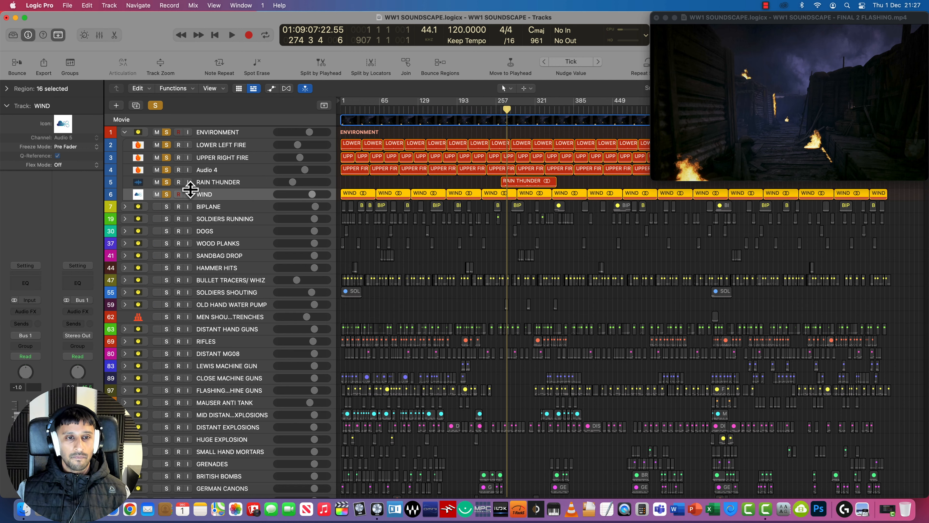
drag(167, 182, 169, 137)
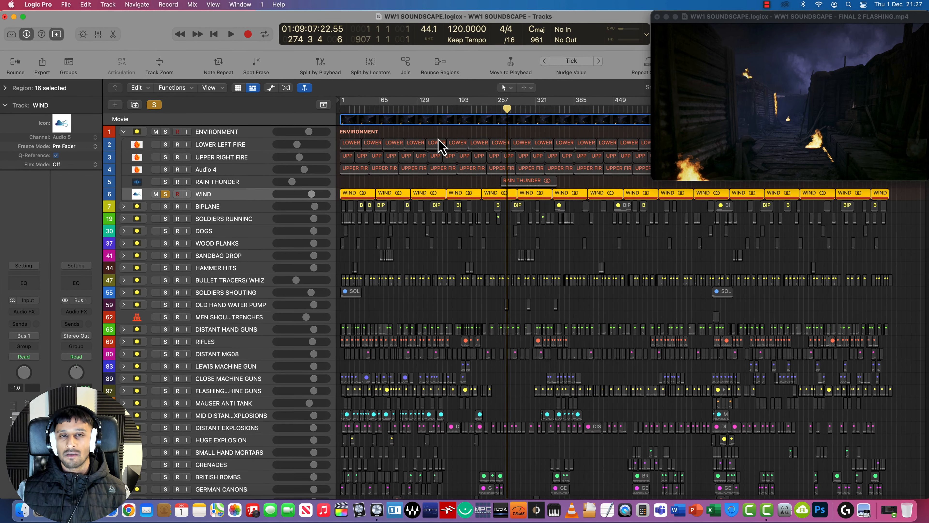
drag(347, 111, 335, 104)
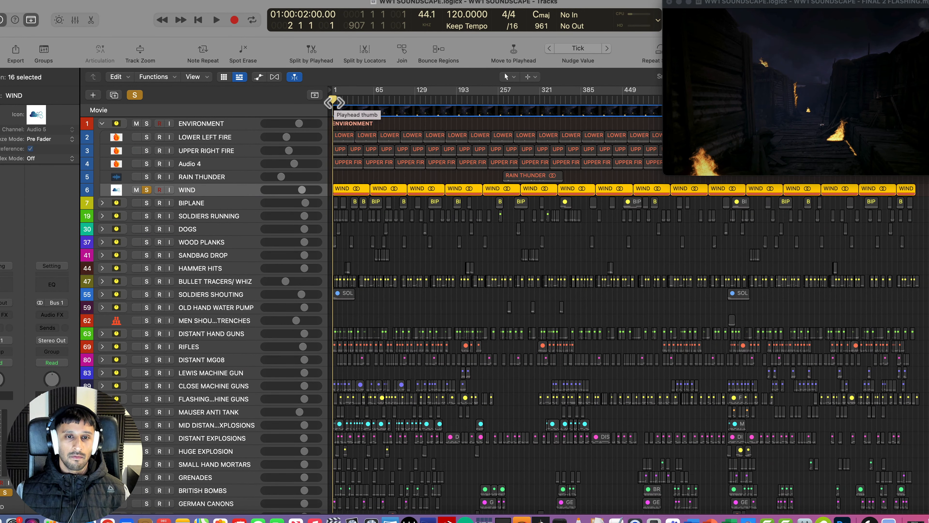
key(space)
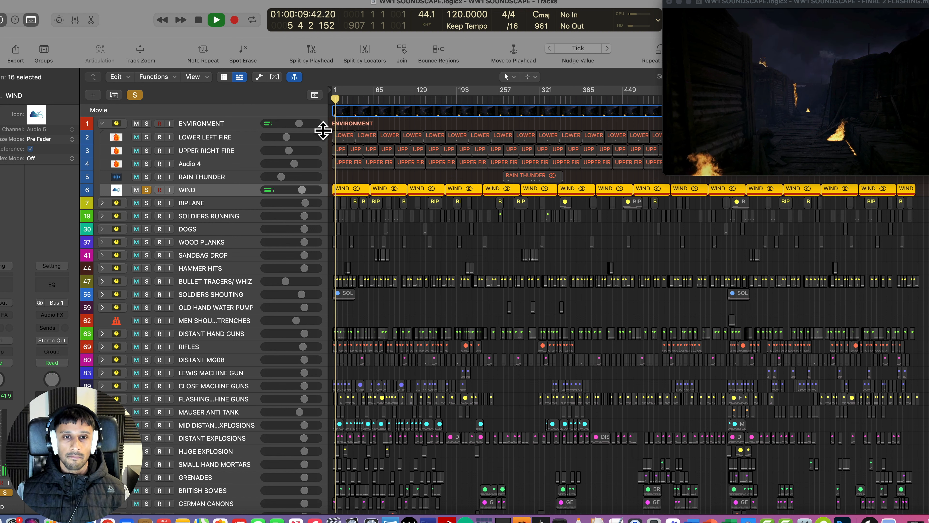
key(space)
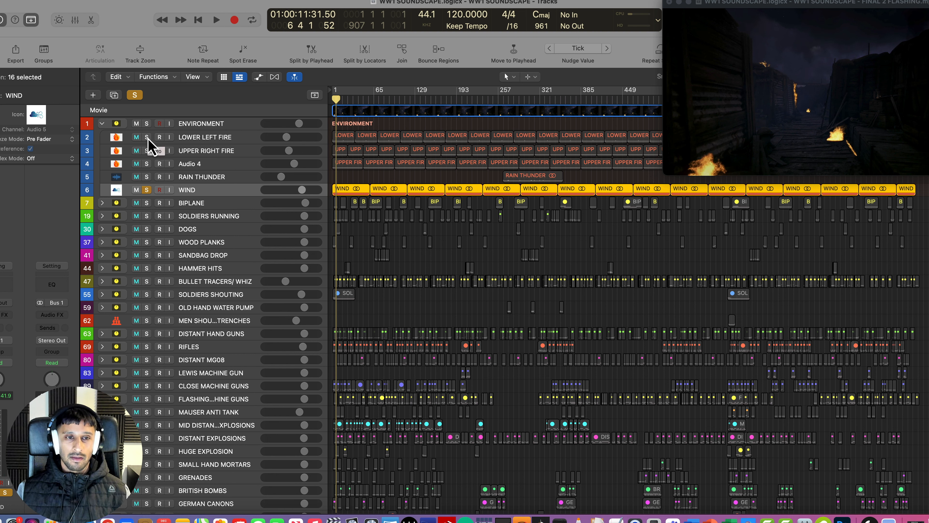
- Solo the three fire tracks and RAIN THUNDER alongside WIND, and audition the combined environment layer
drag(147, 139, 145, 178)
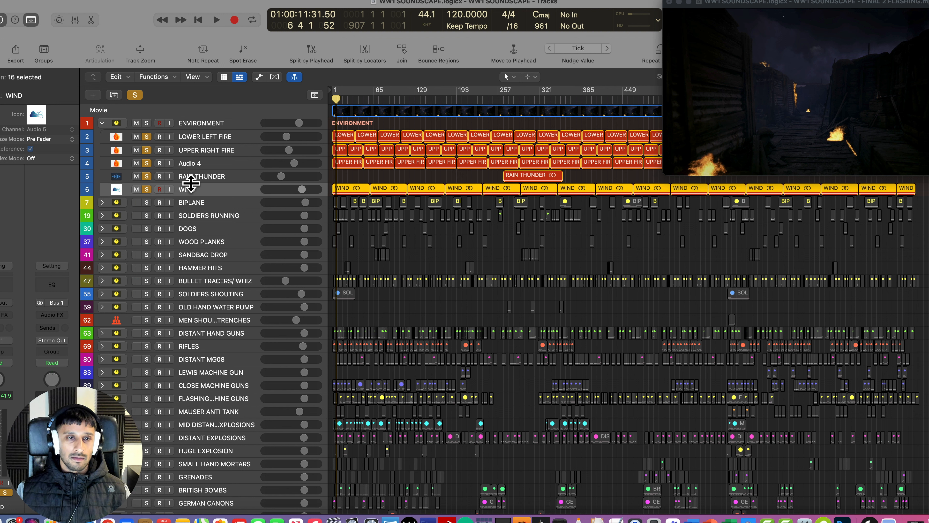
key(space)
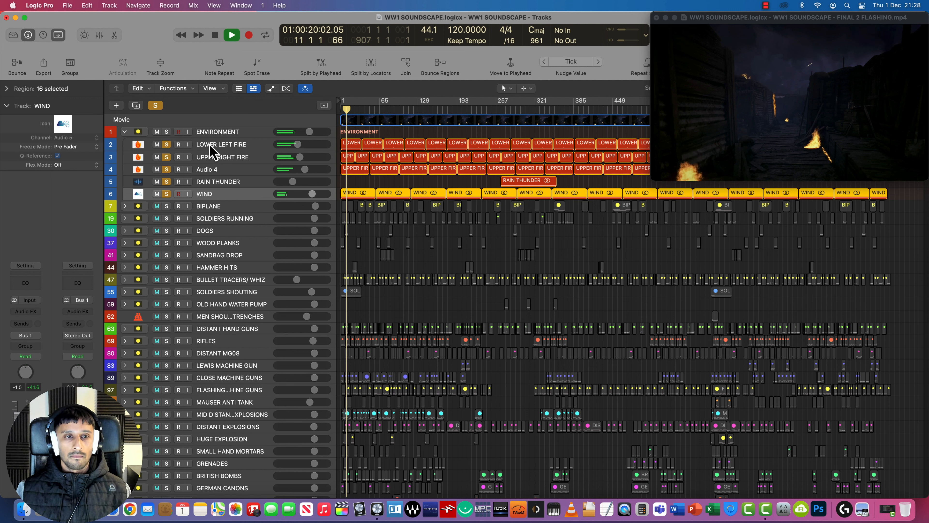
key(space)
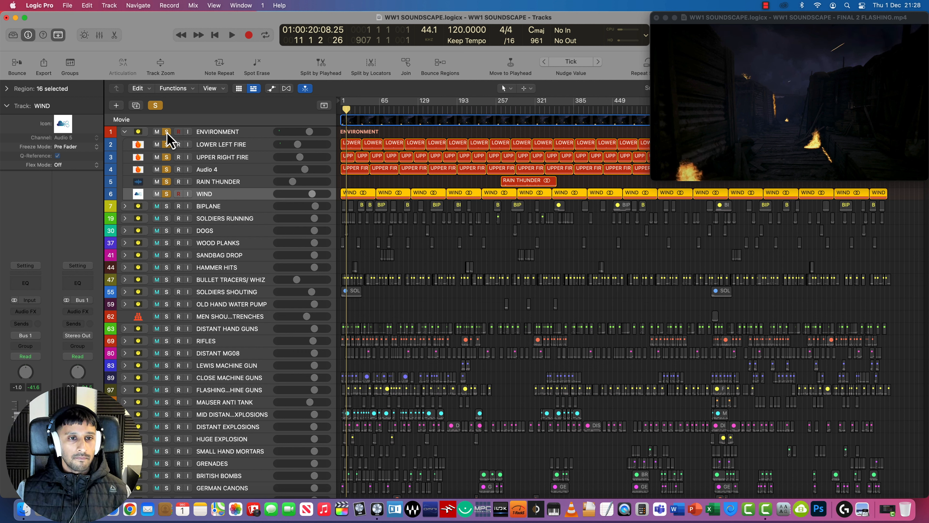
- Unsolo the environment tracks, solo the BIPLANE stack, expand it and audition it from bar 2
drag(167, 134, 165, 195)
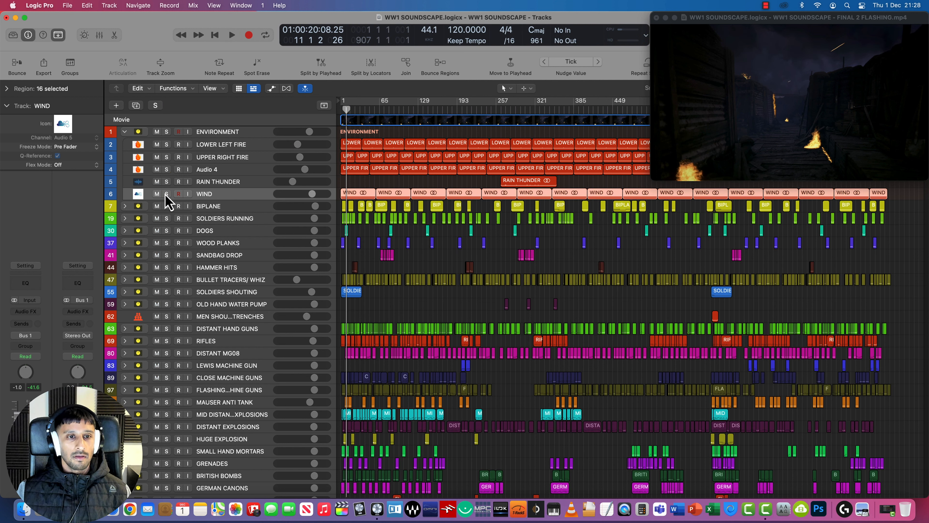
click(166, 207)
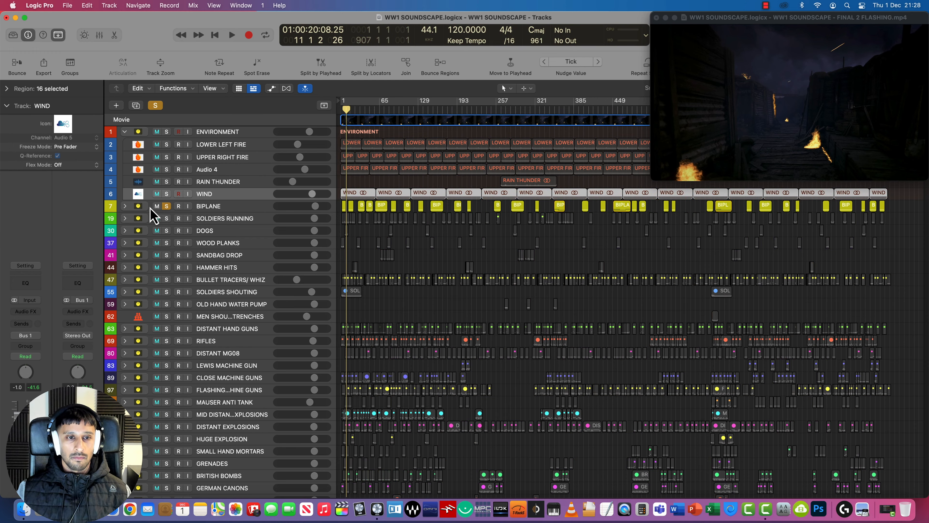
click(125, 207)
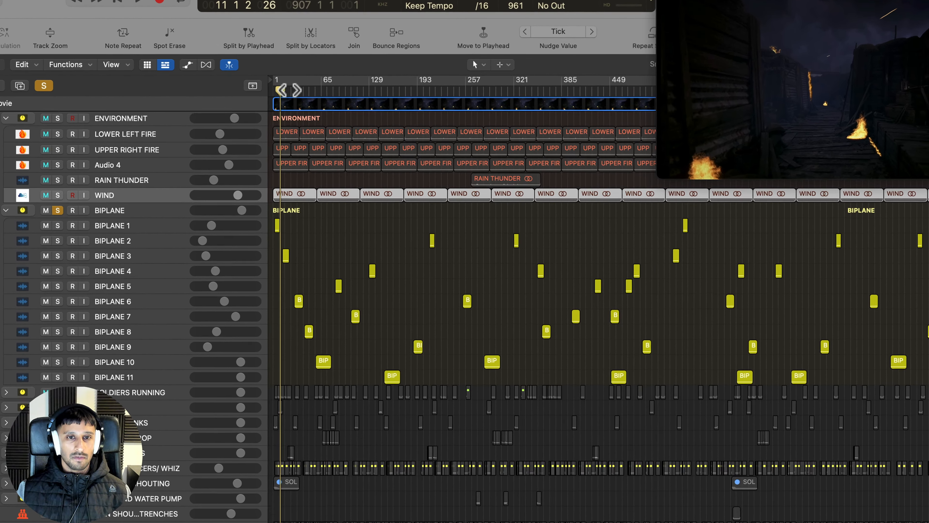
drag(308, 100, 302, 101)
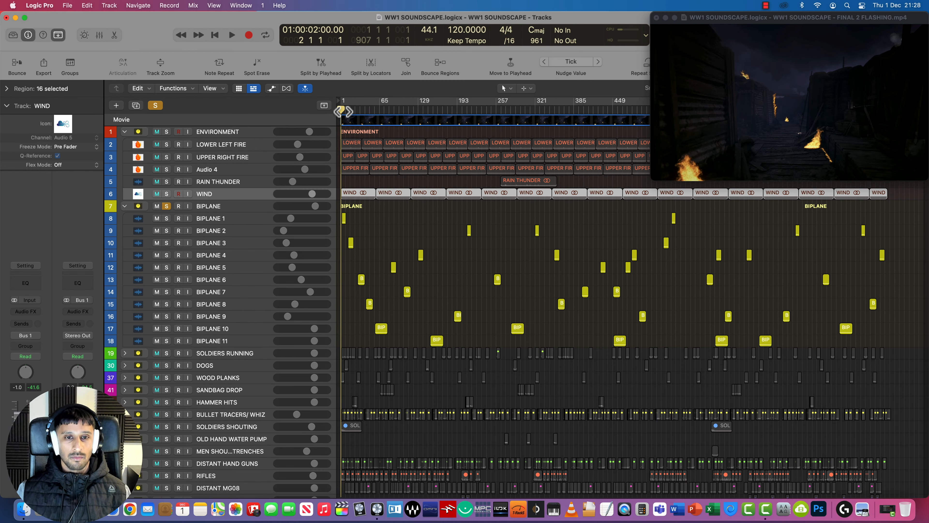
key(space)
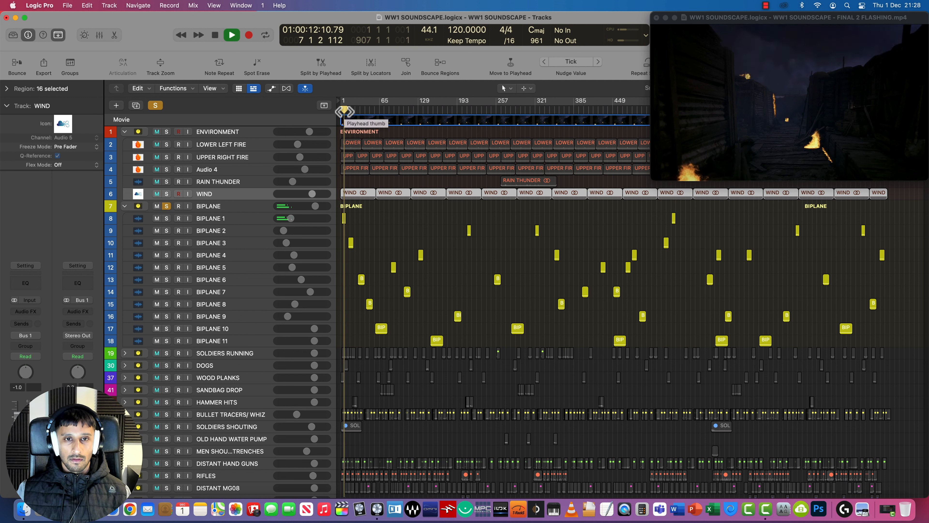
- Audition further BIPLANE regions against the video, jumping to bar 16 and on to the BIPLANE 6 region
drag(345, 113, 349, 112)
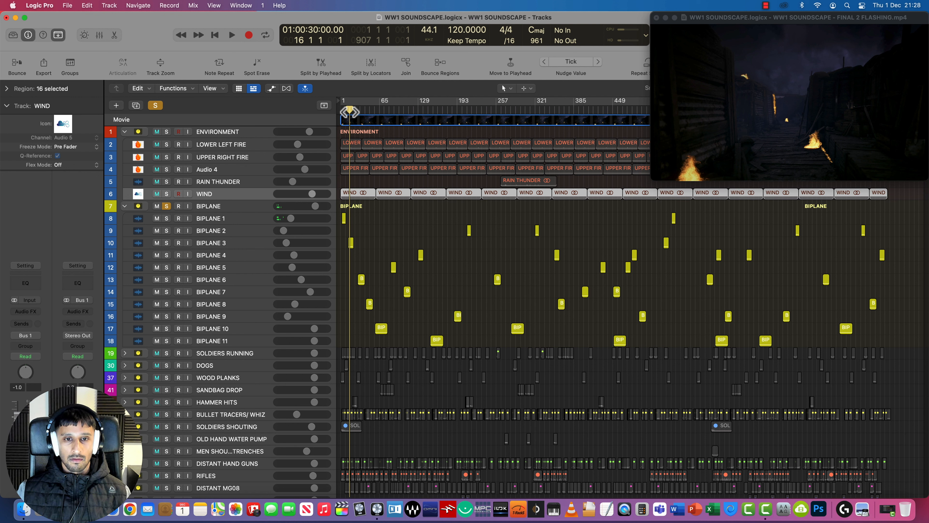
key(space)
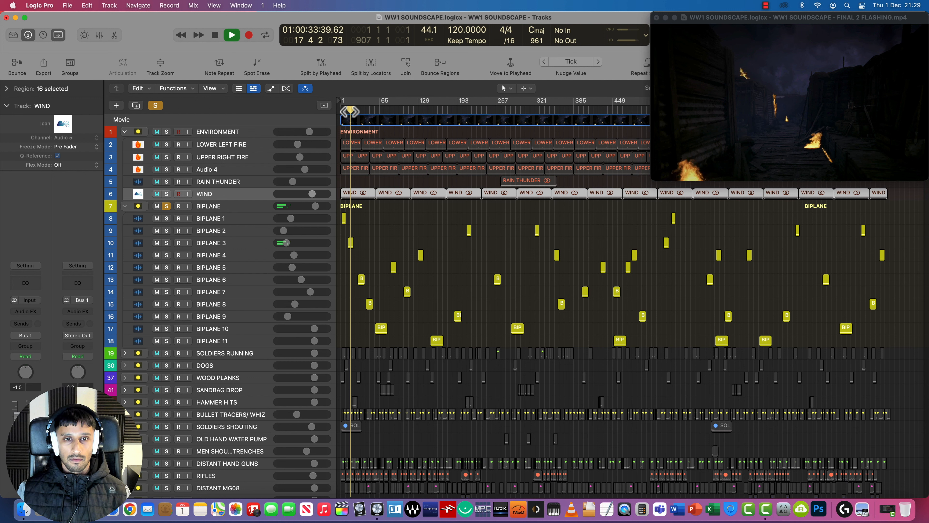
drag(351, 112, 359, 112)
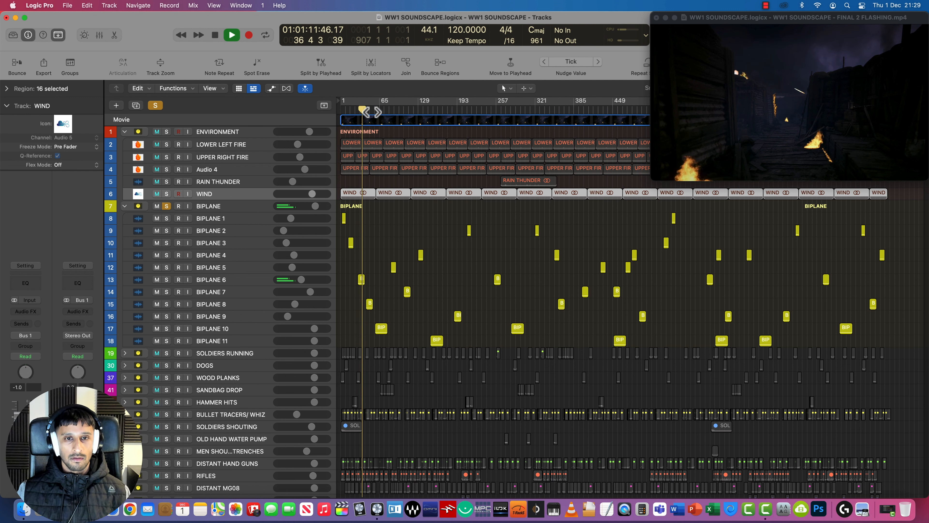
drag(364, 112, 368, 111)
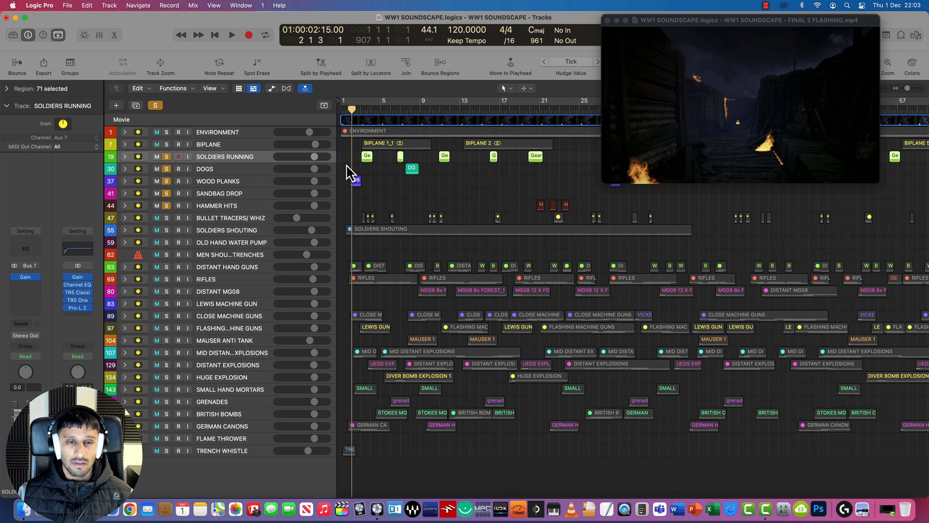
- Audition the soloed SOLDIERS RUNNING, DOGS, WOOD PLANKS, SANDBAG DROP and HAMMER HITS stacks at their regions within the first 24 bars
drag(351, 112, 354, 111)
key(space)
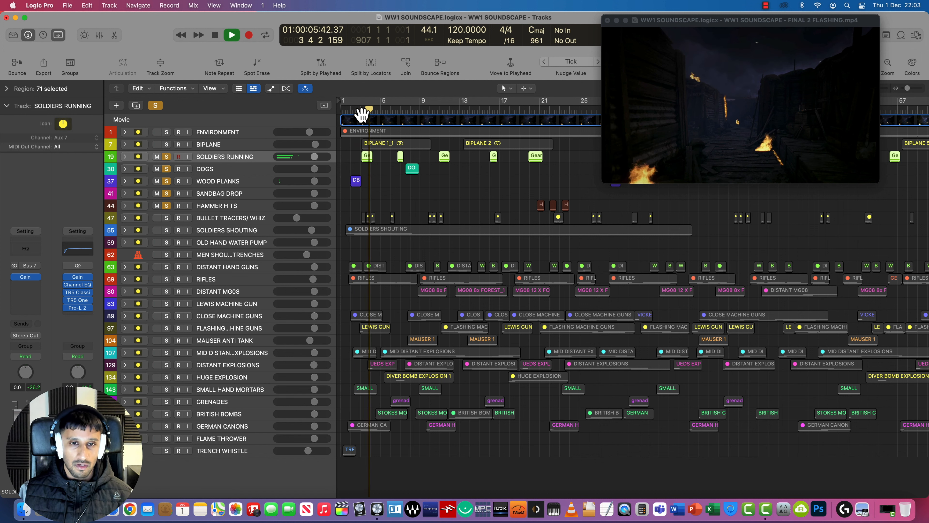
click(410, 113)
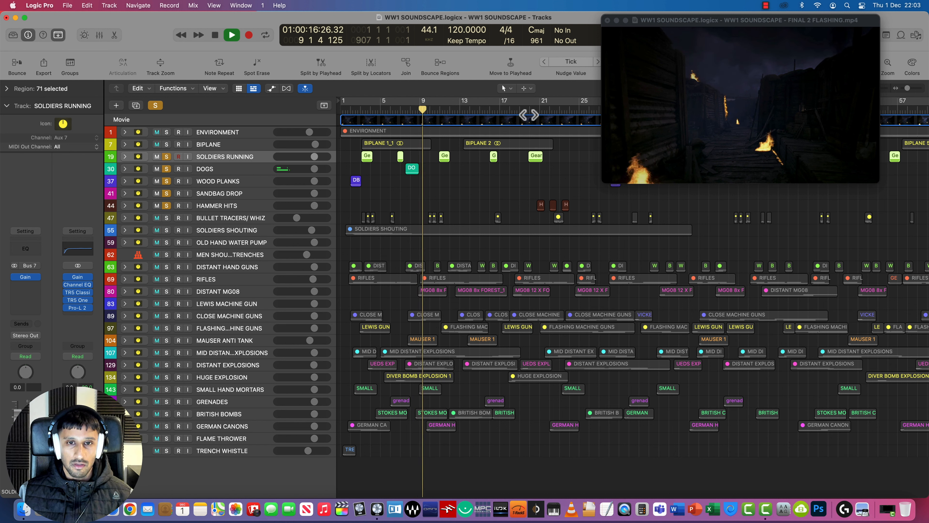
click(529, 114)
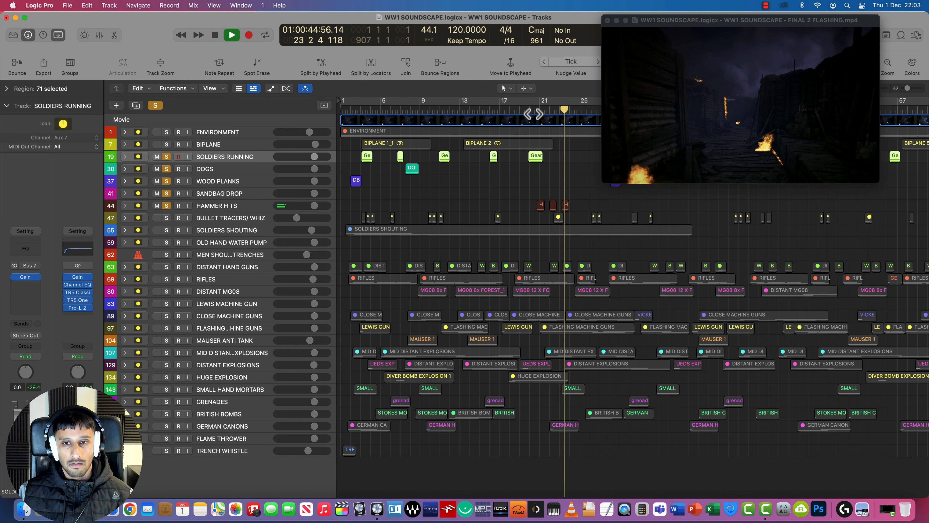
key(space)
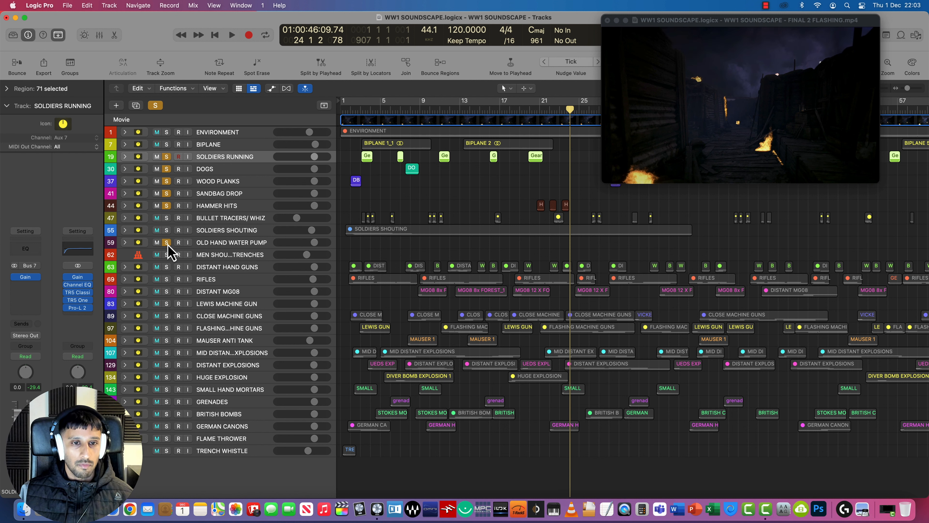
- Add OLD HAND WATER PUMP to the soloed stacks and audition its region from bar 270
mouse_move(686, 135)
scroll(508, 187, right, 10)
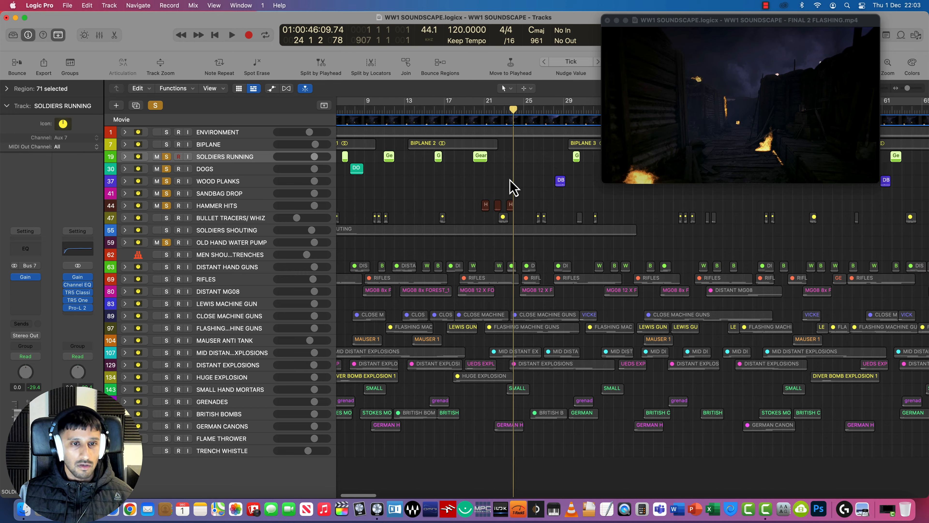
scroll(363, 228, right, 20)
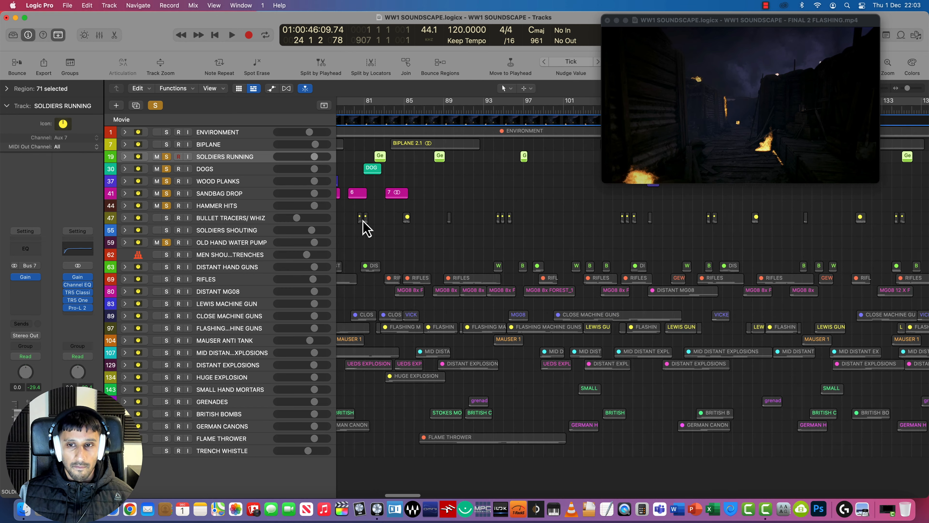
scroll(363, 228, right, 1)
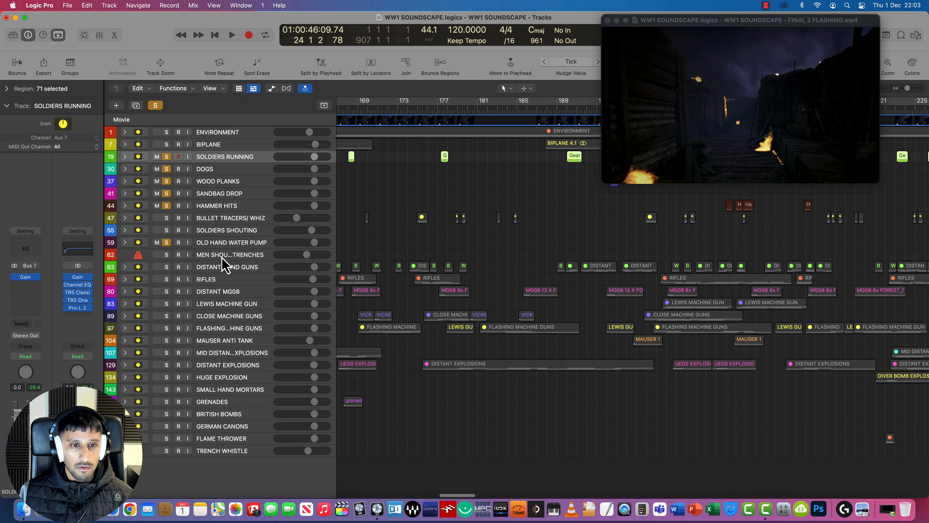
click(229, 243)
scroll(453, 242, right, 15)
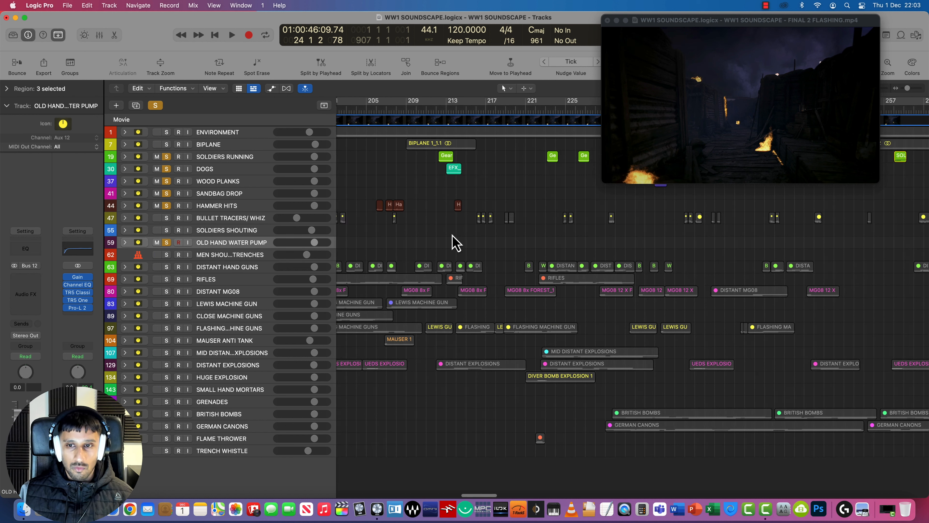
scroll(456, 243, right, 5)
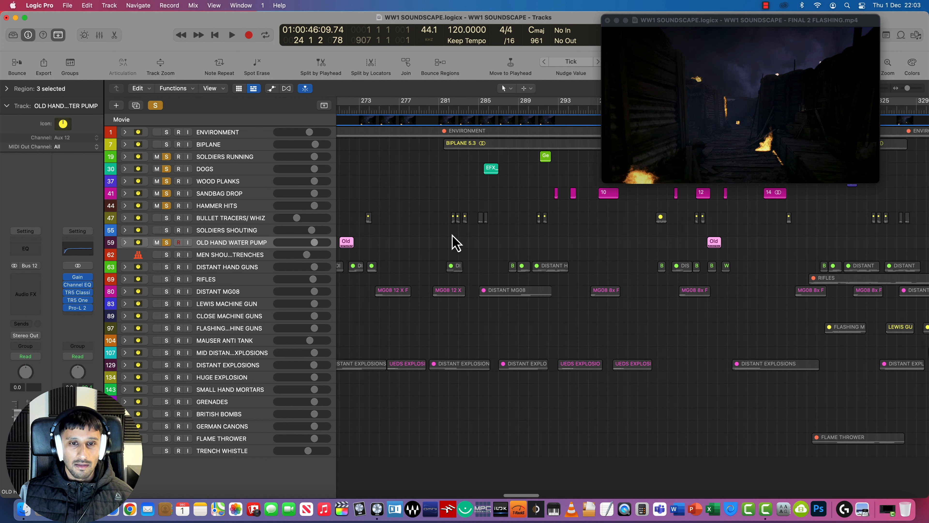
click(401, 112)
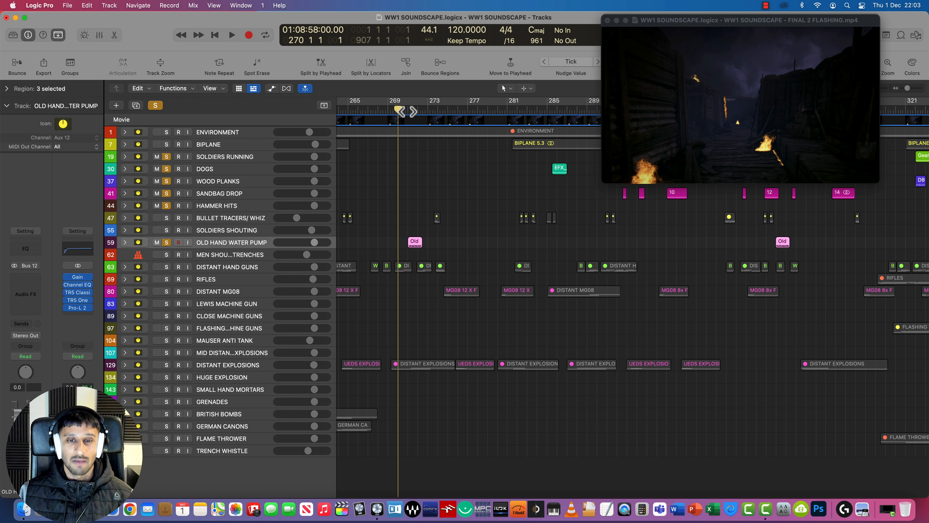
key(space)
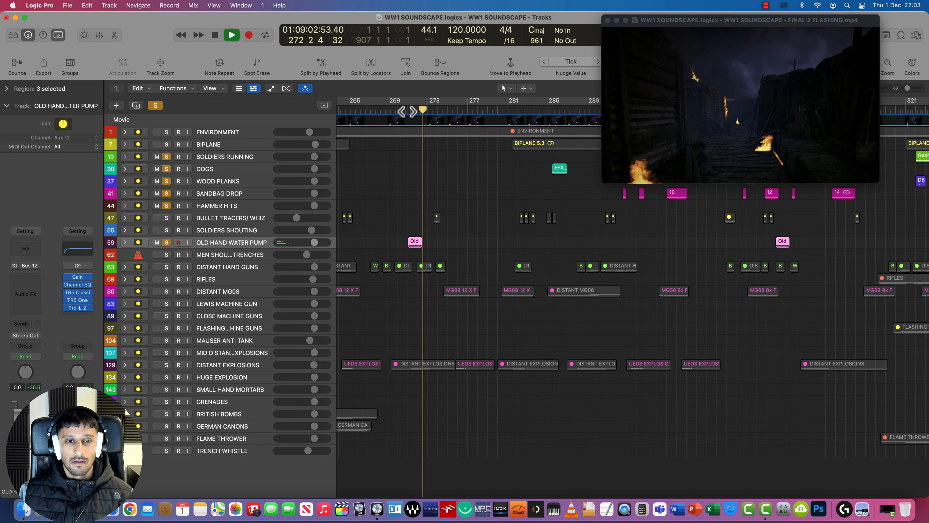
key(space)
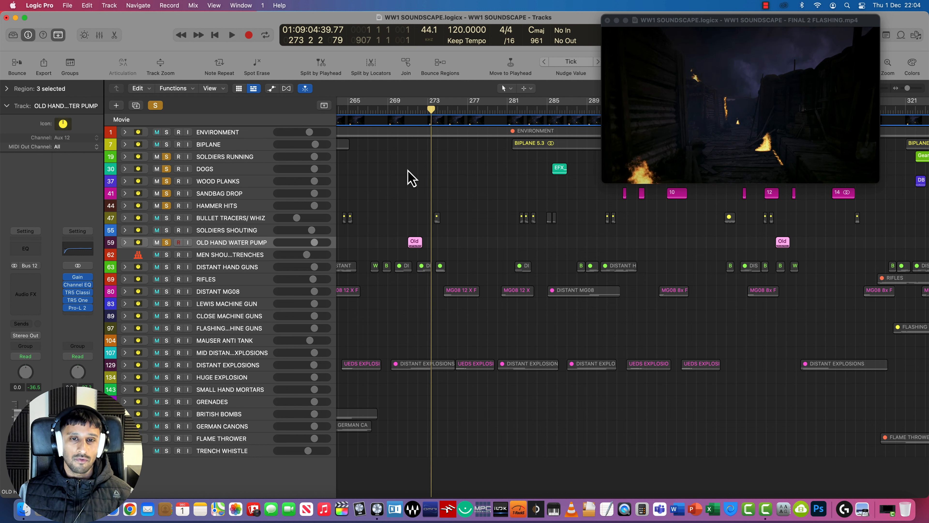
- Clear the solos from SOLDIERS RUNNING through OLD HAND WATER PUMP and solo only the MEN SHOU...TRENCHES track
scroll(412, 178, left, 10)
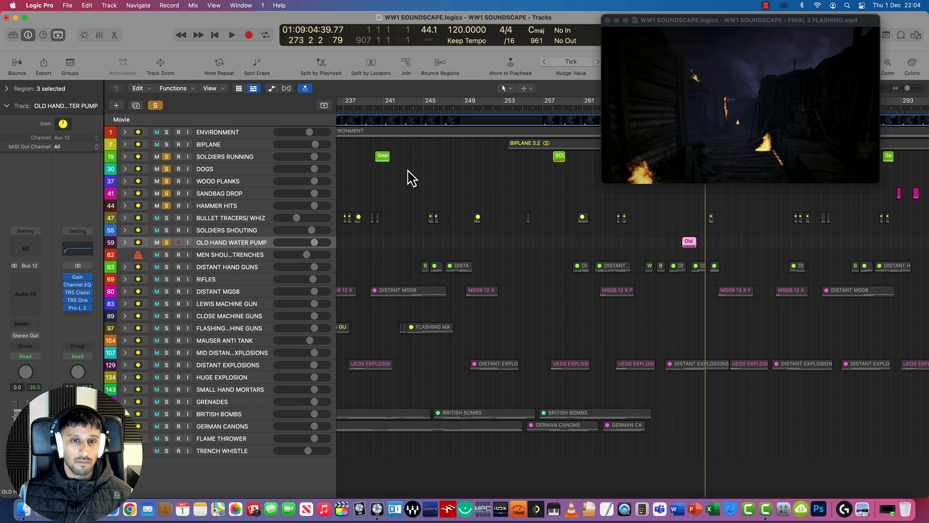
scroll(412, 179, left, 20)
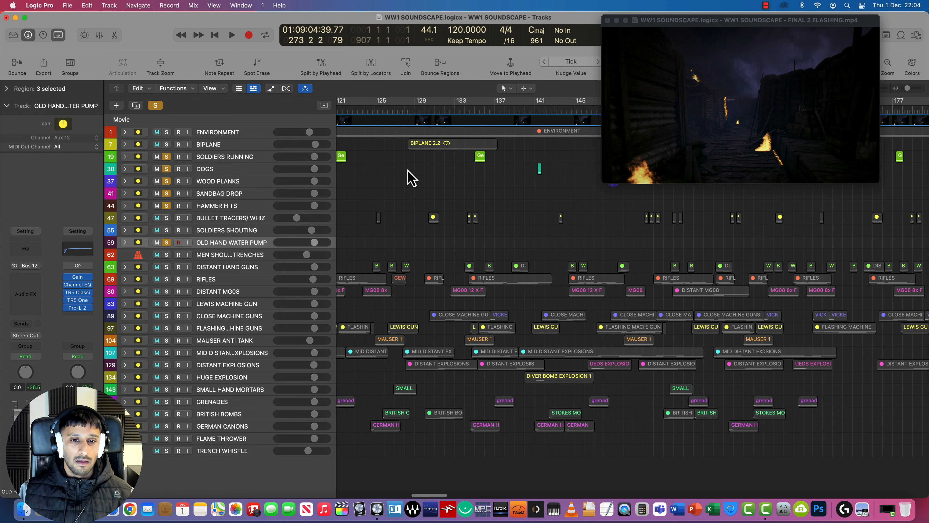
scroll(412, 178, left, 20)
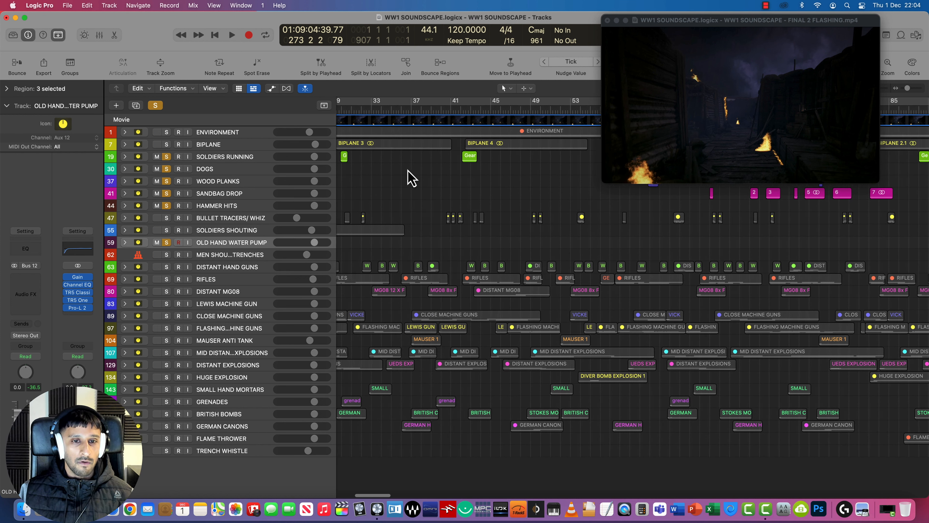
scroll(411, 178, left, 6)
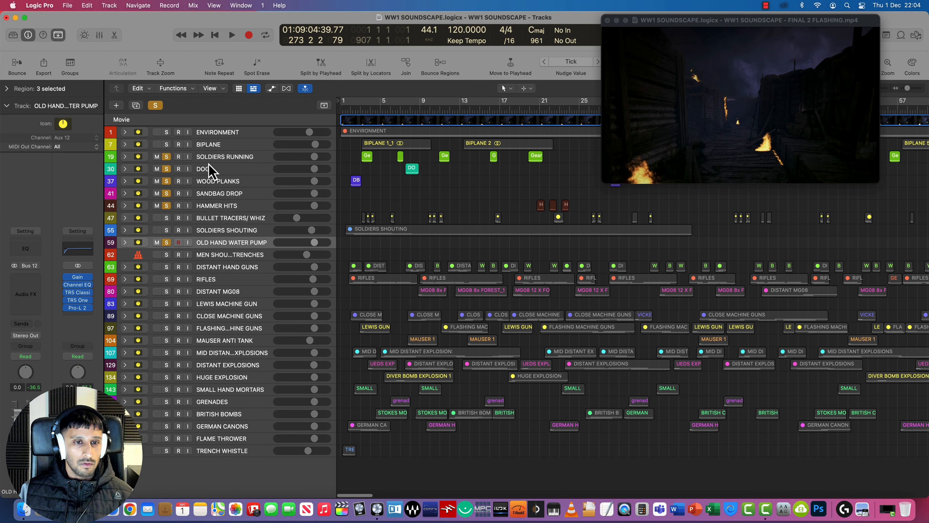
drag(165, 156, 166, 242)
click(167, 254)
- Audition the MEN SHOU...TRENCHES region around bars 611 to 617 against the video
scroll(391, 194, right, 5)
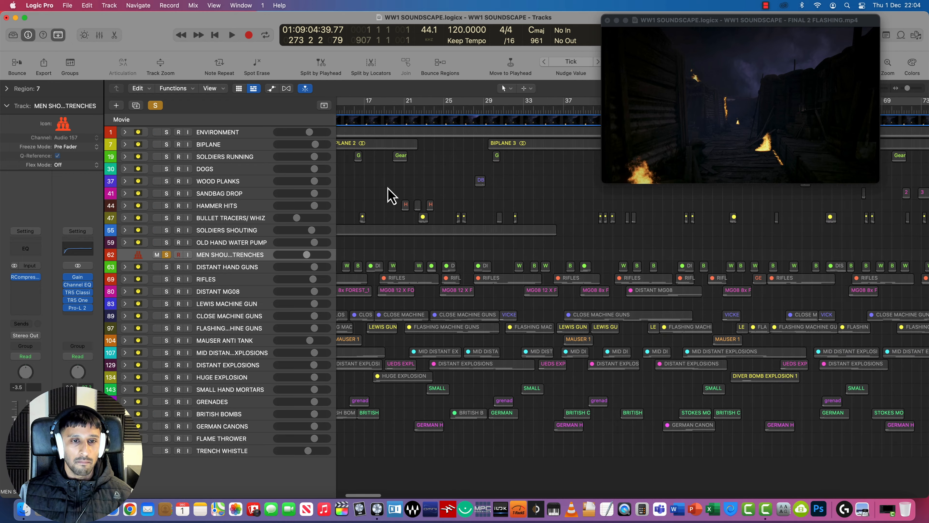
scroll(396, 195, right, 20)
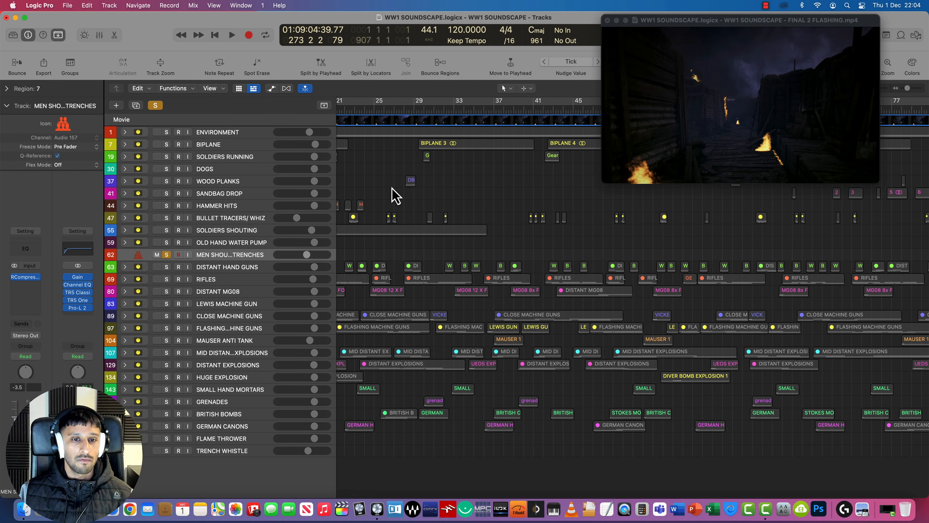
scroll(395, 195, right, 20)
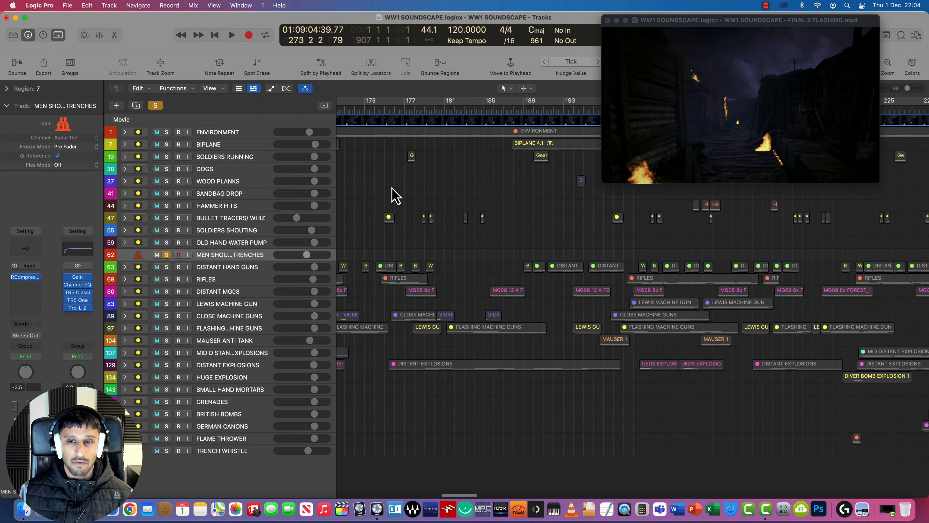
double_click(430, 114)
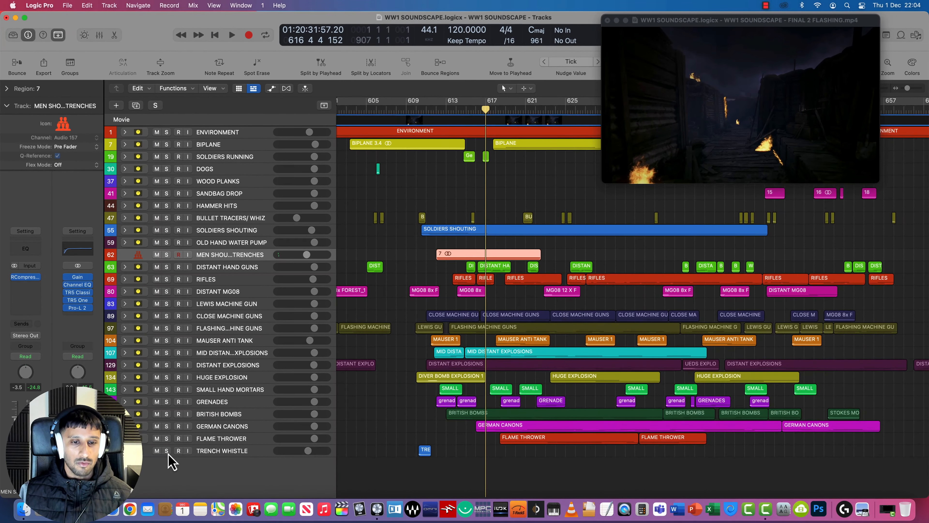
- Solo only the TRENCH WHISTLE track and audition its region around bar 610
click(167, 452)
click(180, 478)
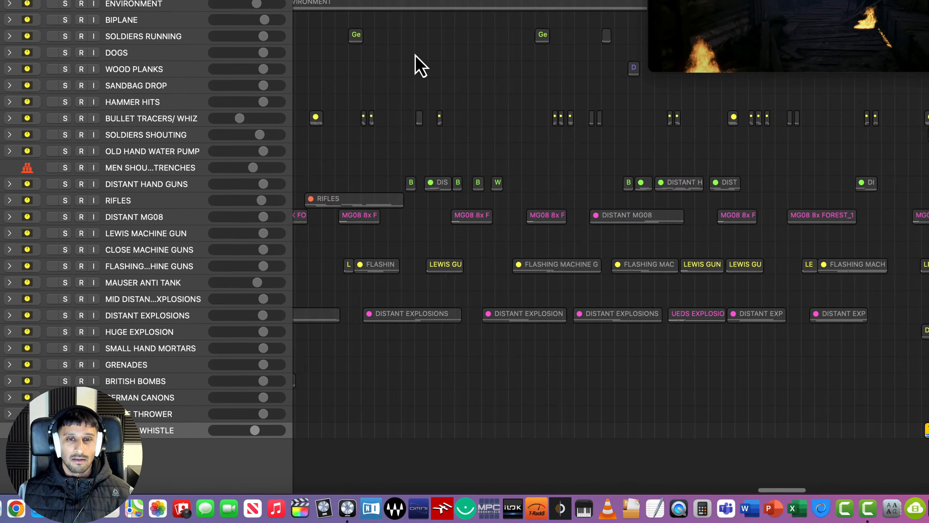
scroll(431, 178, left, 15)
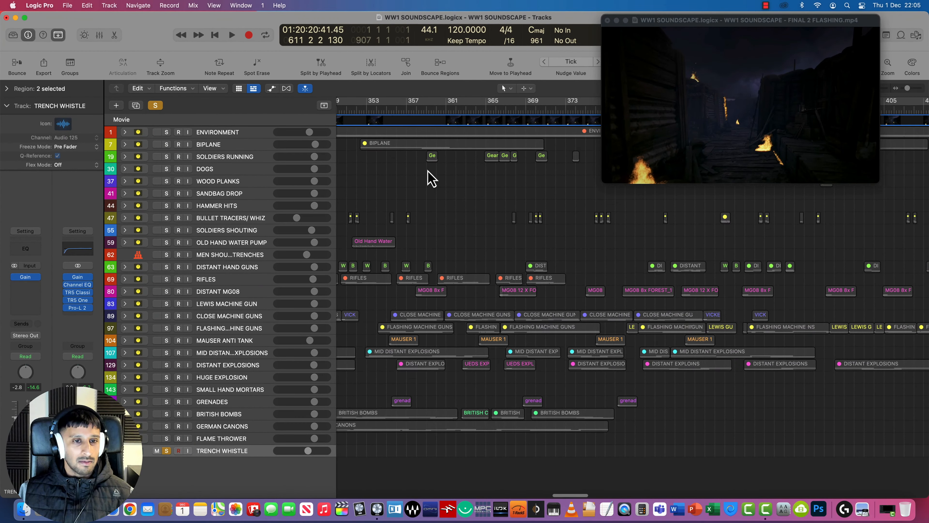
scroll(432, 178, left, 20)
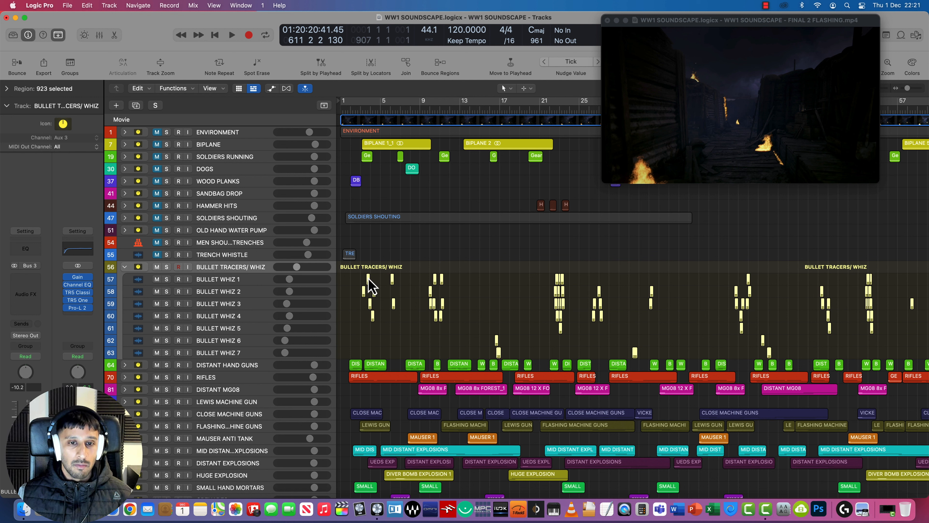
- Solo the expanded BULLET TRACERS/ WHIZ stack and audition it from bar 3
click(361, 113)
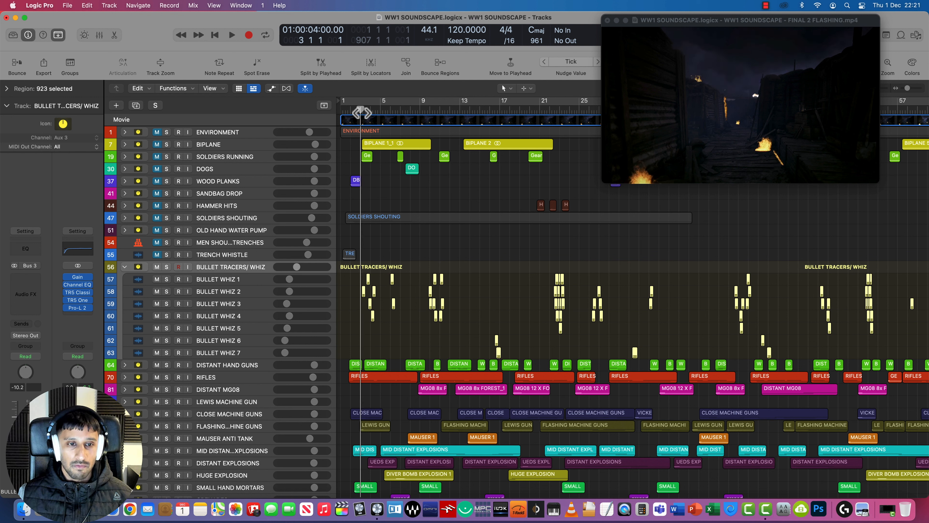
click(167, 267)
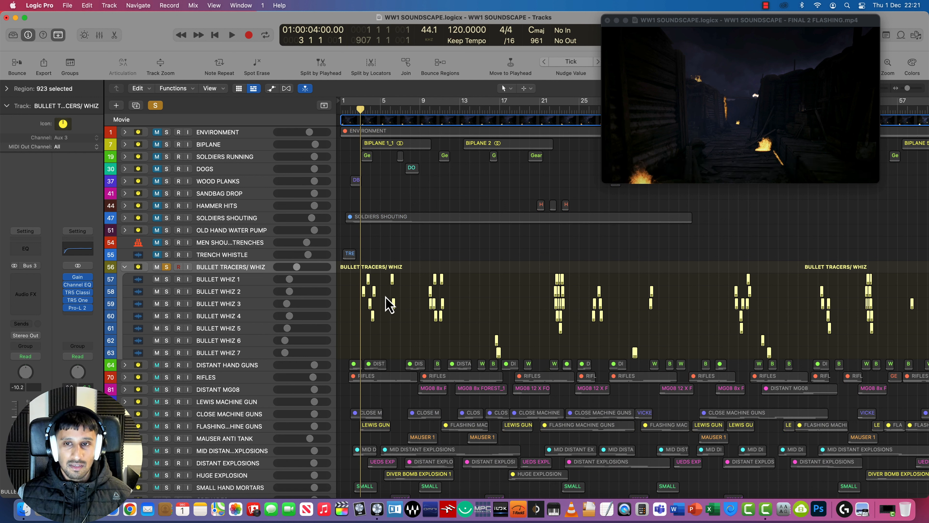
key(space)
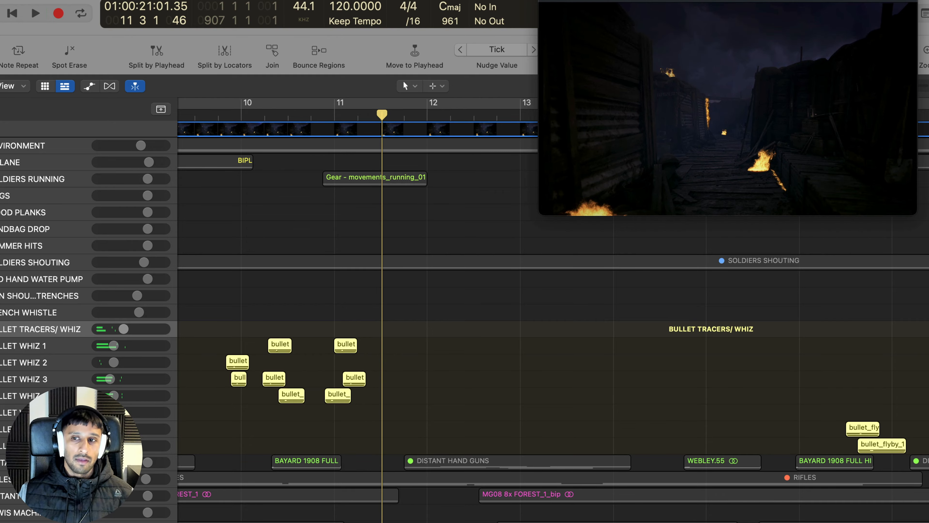
- Examine how the bullet whiz regions are spread across the rest of the timeline
key(super+Left)
key(super+Left)
key(super+Left)
key(super+Left)
key(super+Left)
key(super+Left)
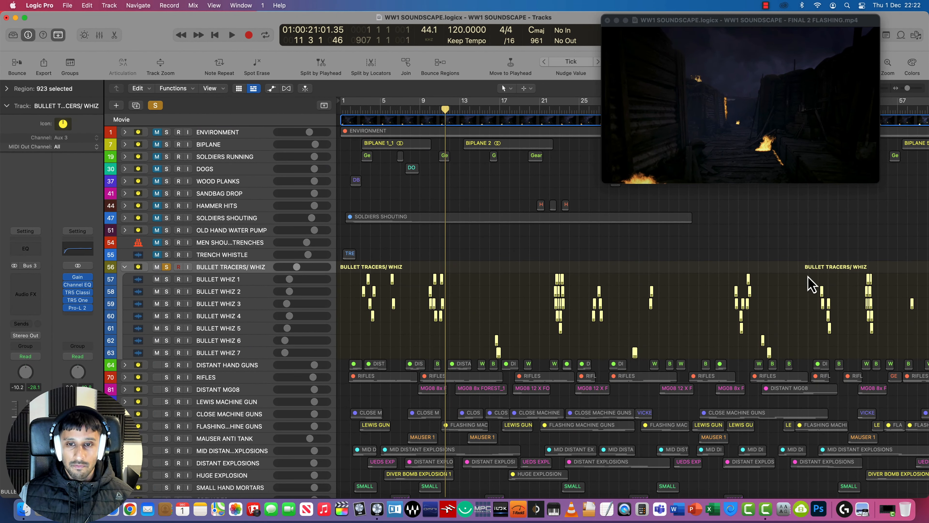
scroll(703, 284, right, 5)
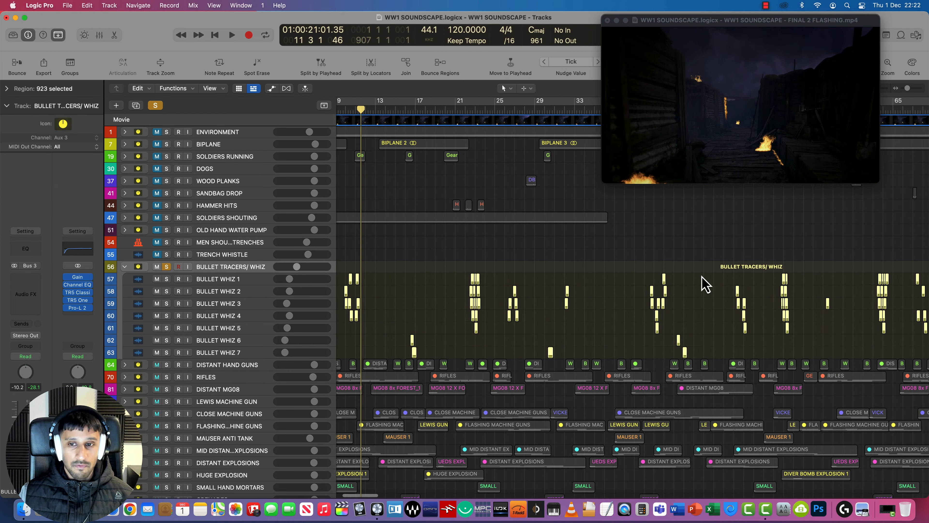
scroll(702, 284, right, 15)
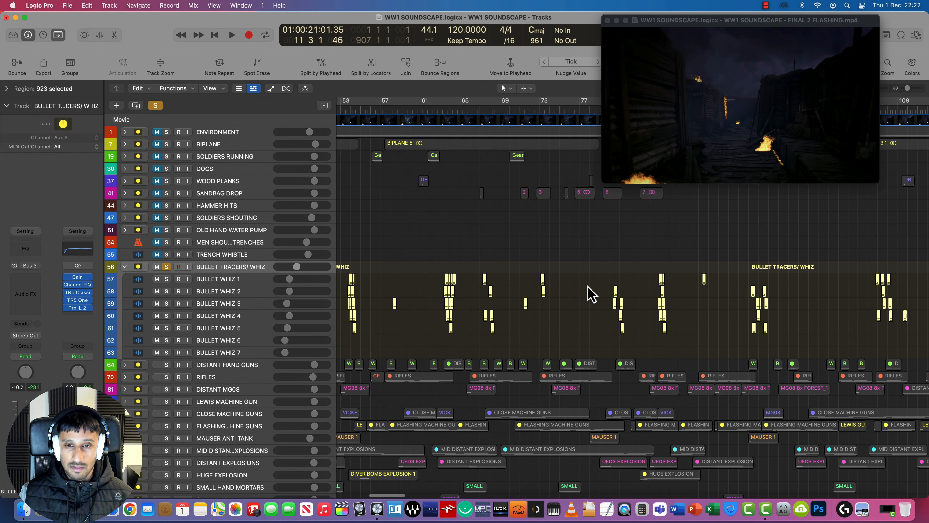
scroll(531, 317, right, 20)
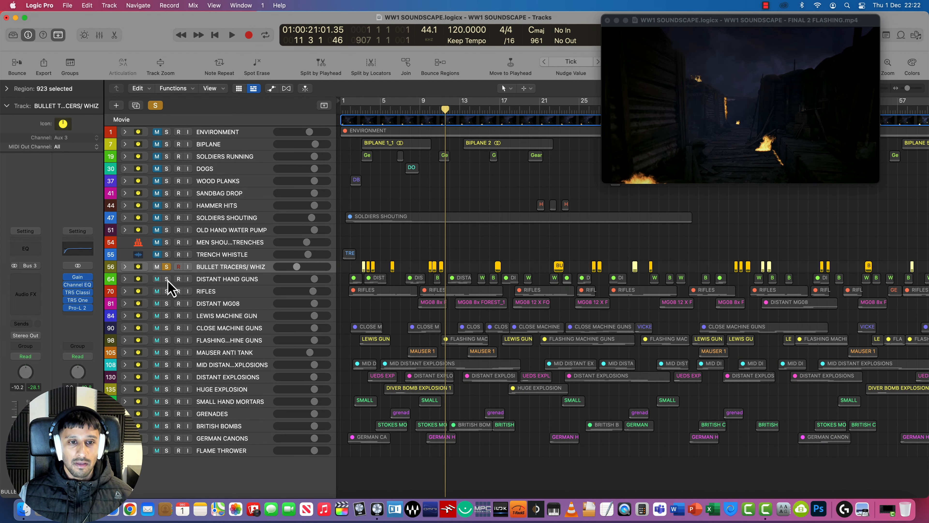
- Solo only the DISTANT HAND GUNS stack, expand it and audition it from the start of the project
click(169, 281)
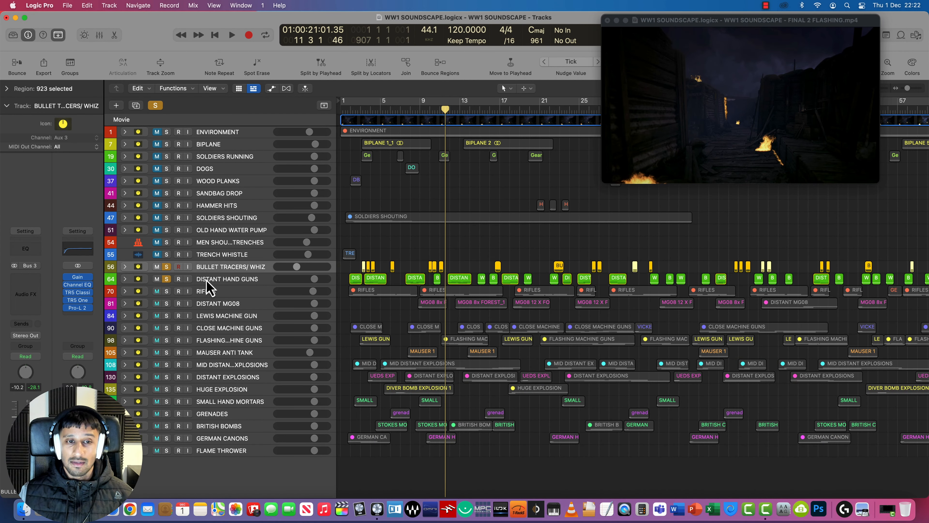
click(165, 268)
click(125, 280)
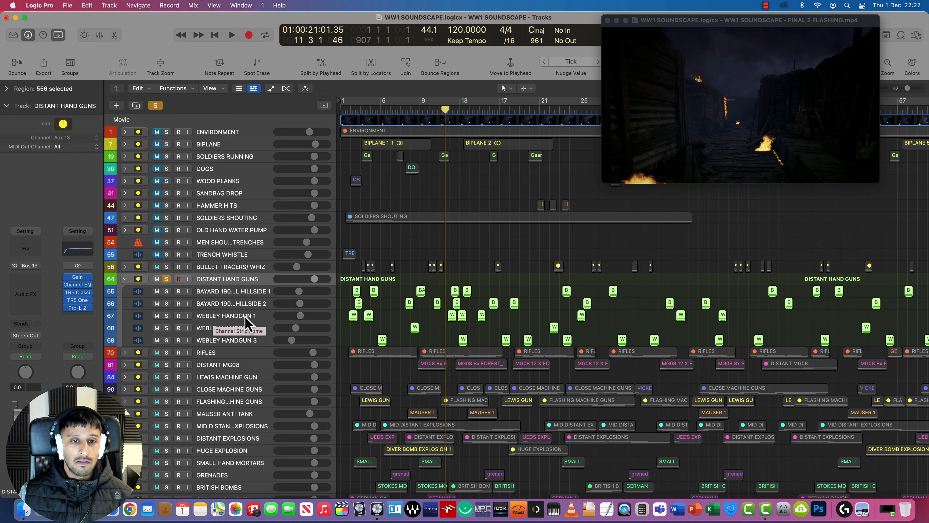
key(Return)
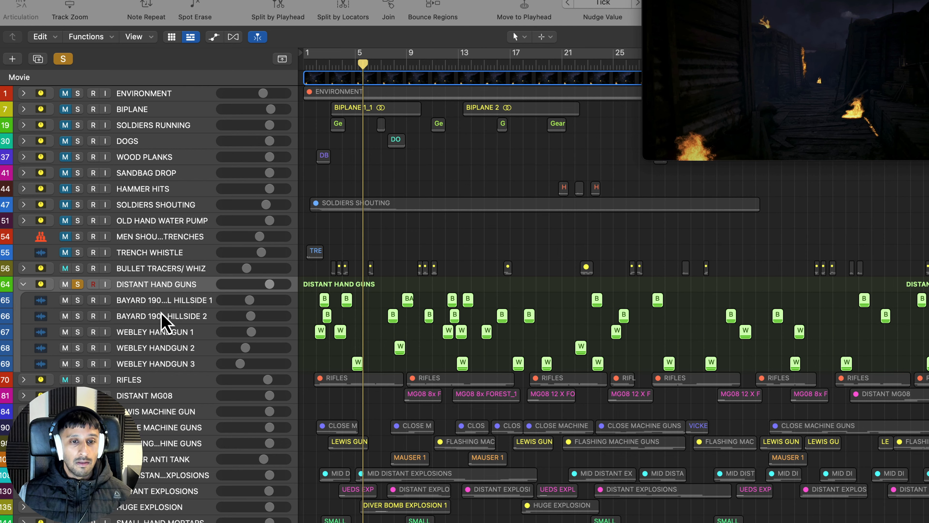
- Inspect the Channel EQ curve on the first BAYARD 1908 hillside track and close the plug-in window
click(166, 305)
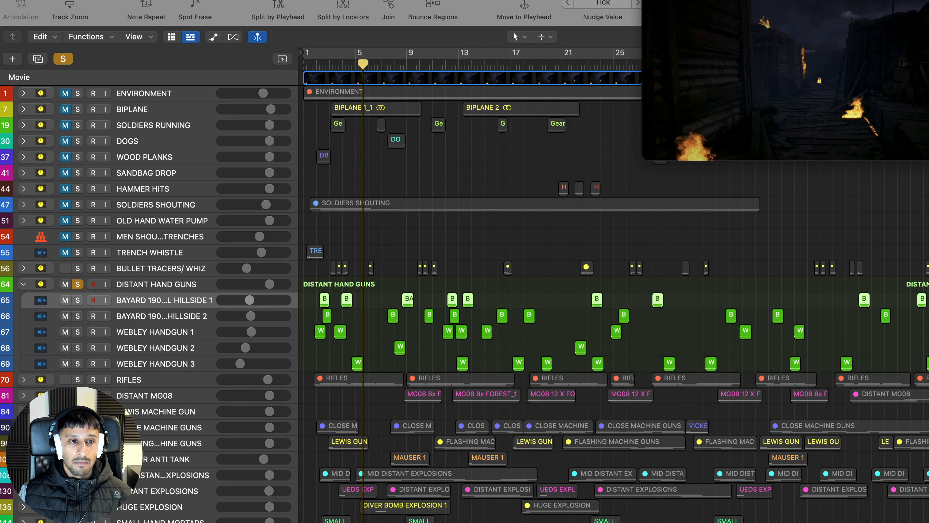
click(30, 264)
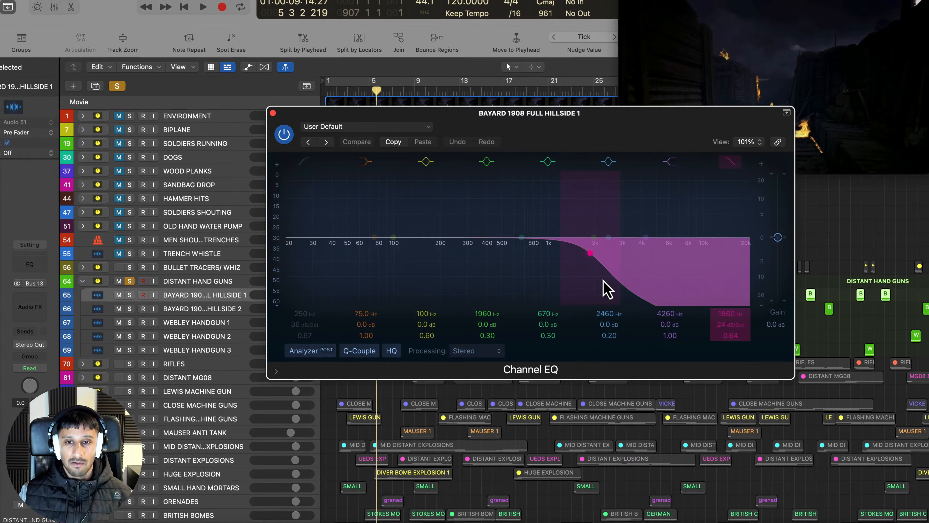
click(273, 112)
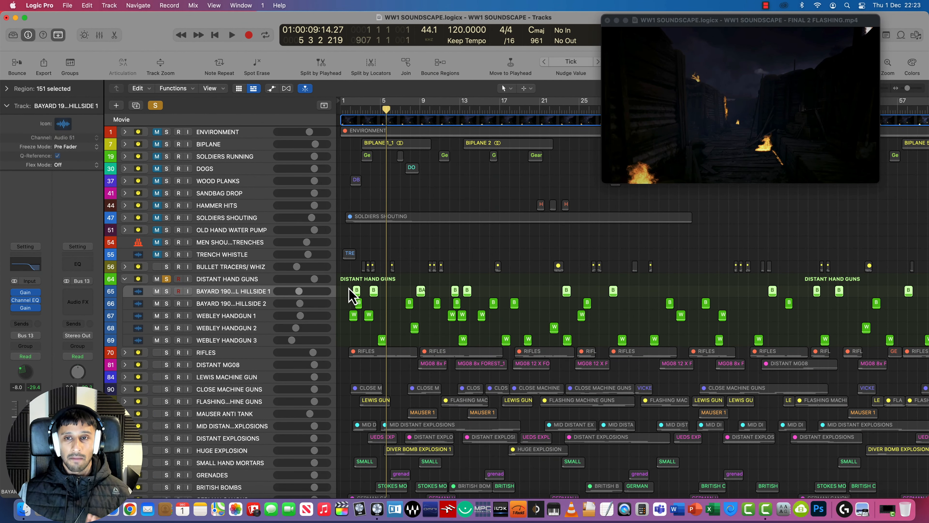
- Audition the distant hand guns from bar 2, look over their regions further along, and collapse the stack
click(350, 110)
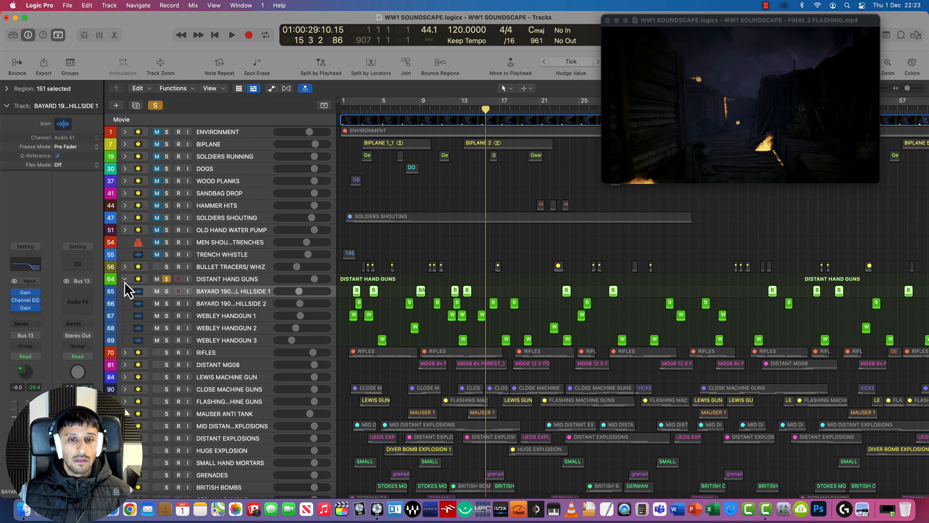
scroll(443, 307, right, 10)
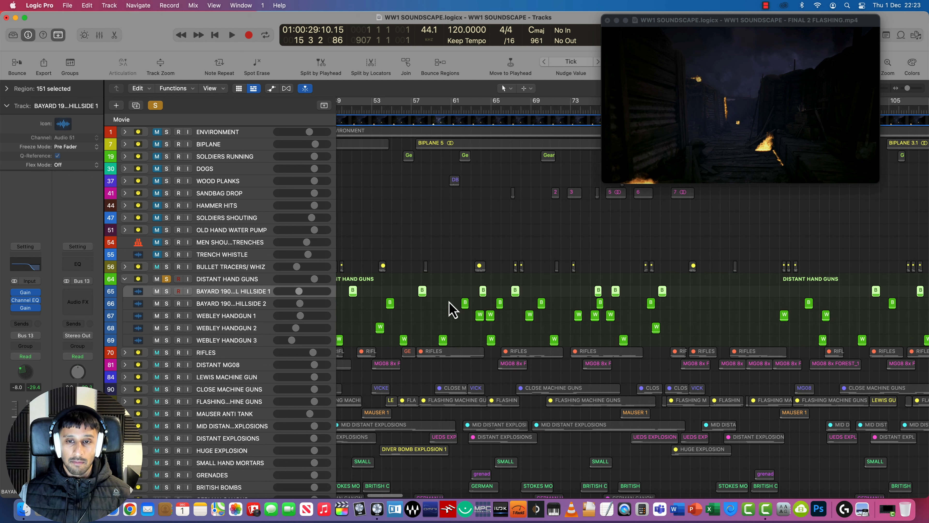
scroll(453, 309, left, 10)
click(125, 280)
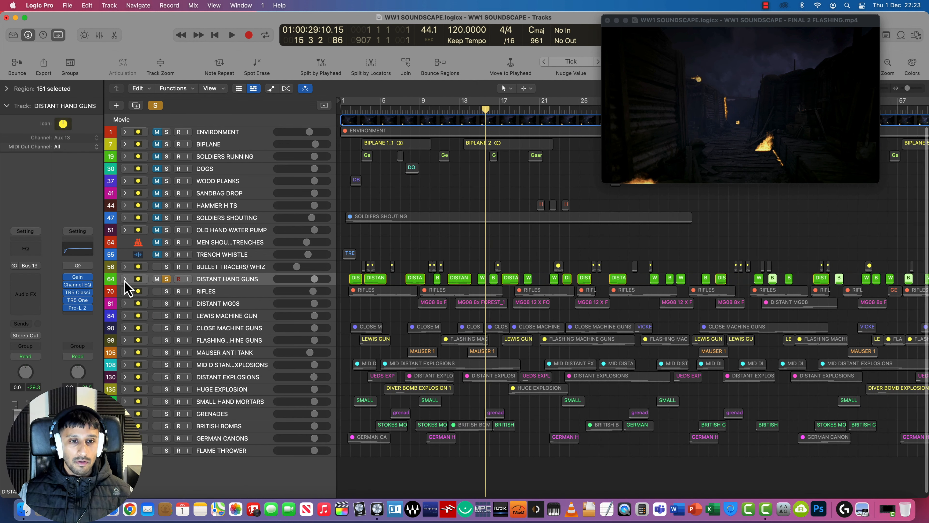
- Solo only the RIFLES stack, cue playback at bar 2 and expand the stack to show its tracks
click(167, 291)
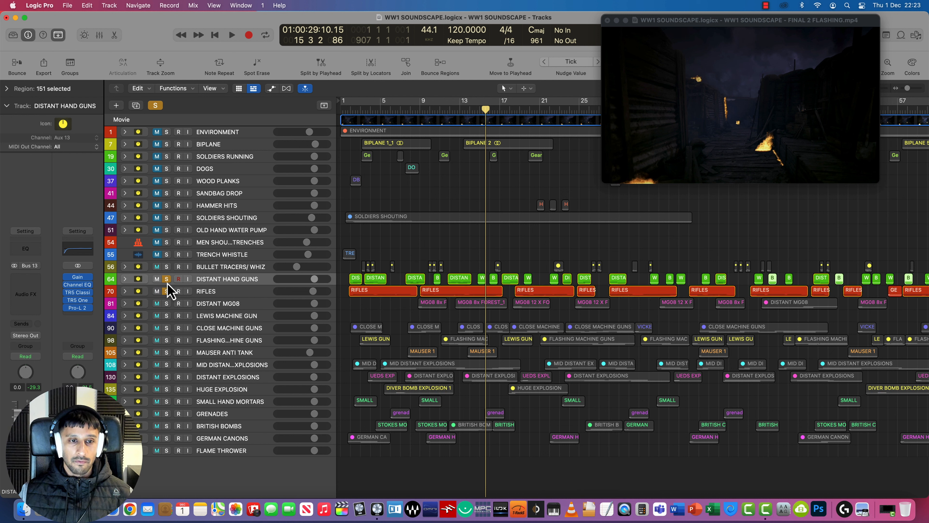
click(222, 290)
click(350, 111)
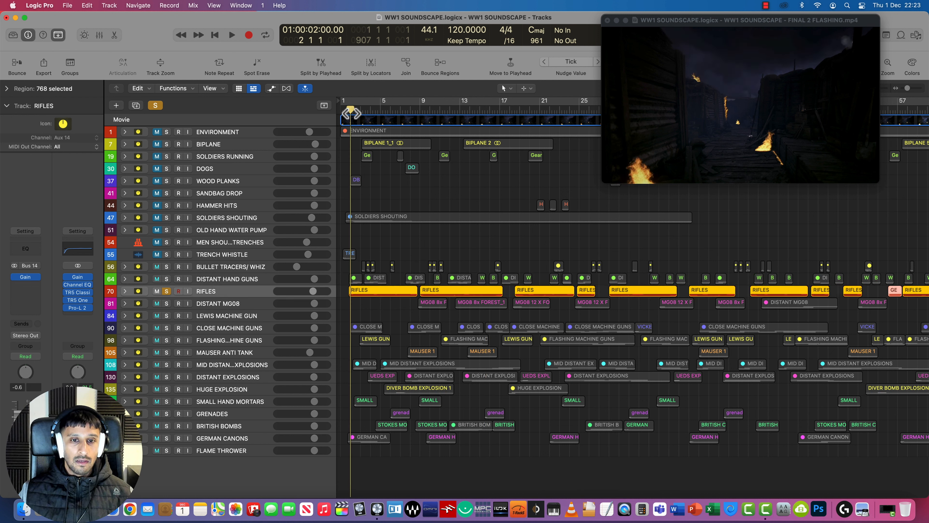
click(125, 292)
scroll(257, 313, down, 1)
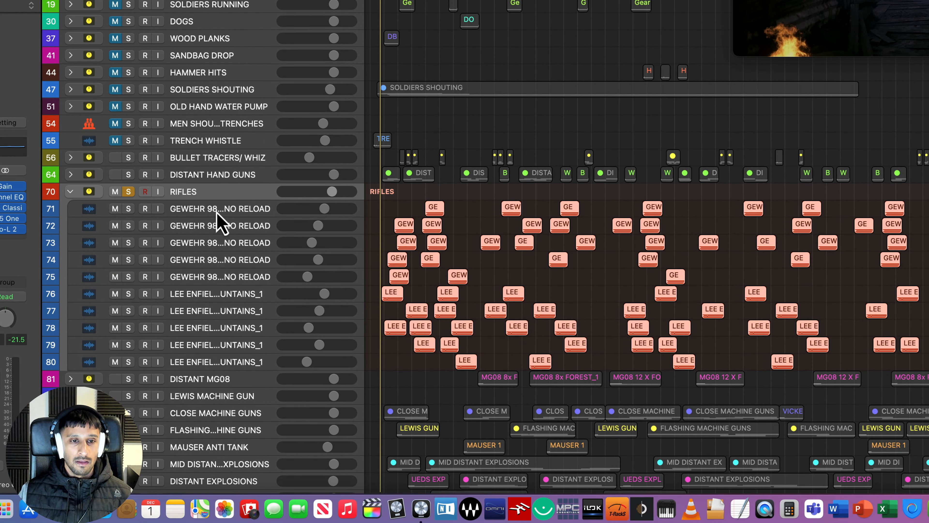
- Open the Binaural Panners of the first GEWEHR 98 track and the second LEE ENFIELD track for comparison
click(219, 217)
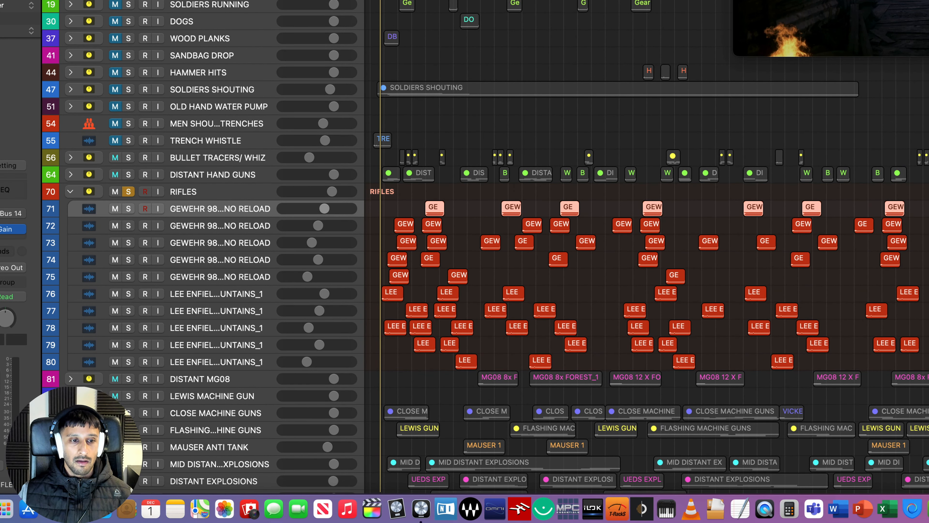
double_click(1, 318)
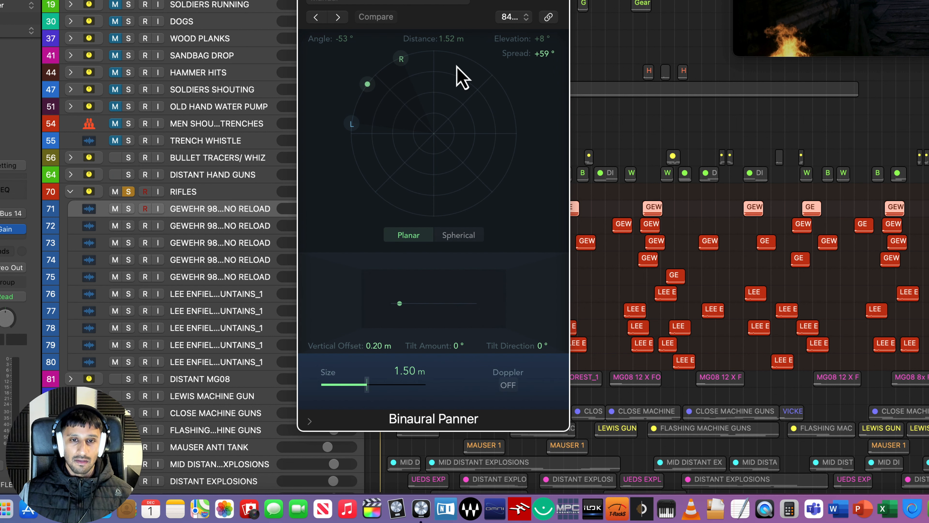
drag(472, 5, 215, 0)
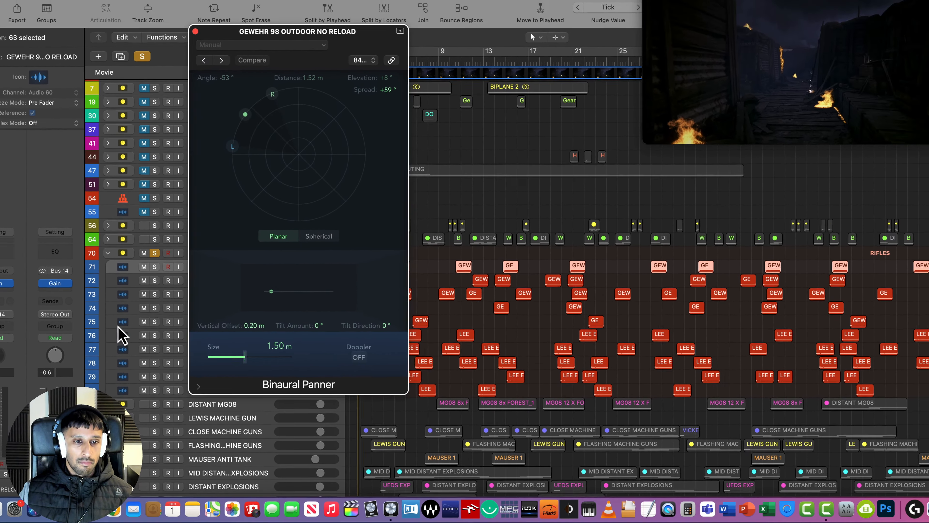
click(119, 324)
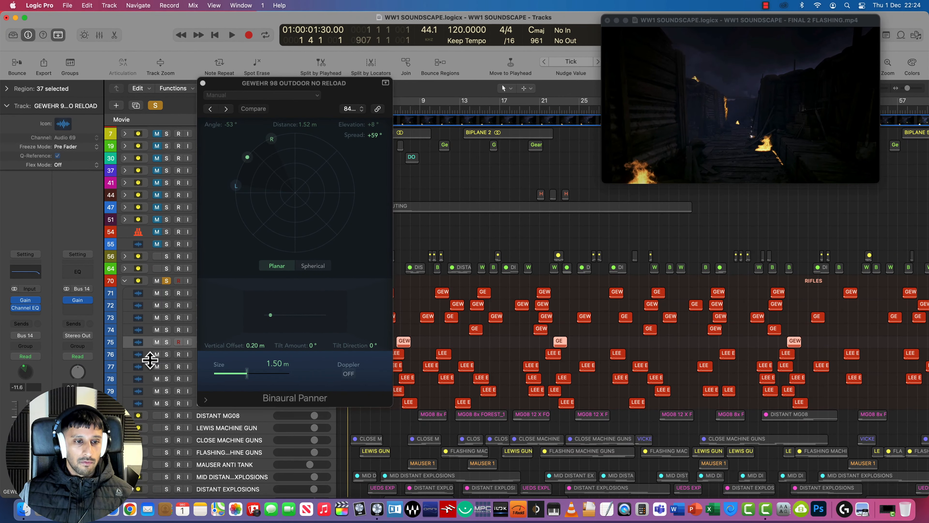
click(147, 370)
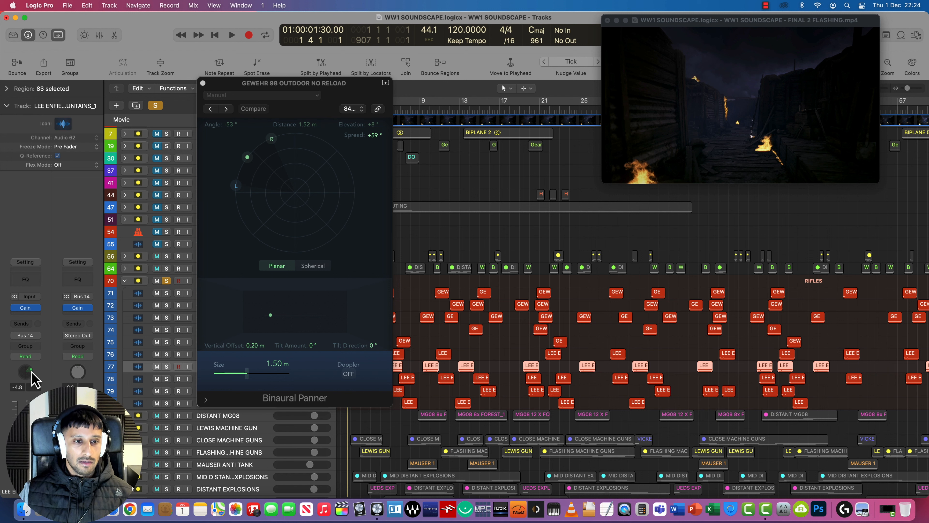
double_click(32, 373)
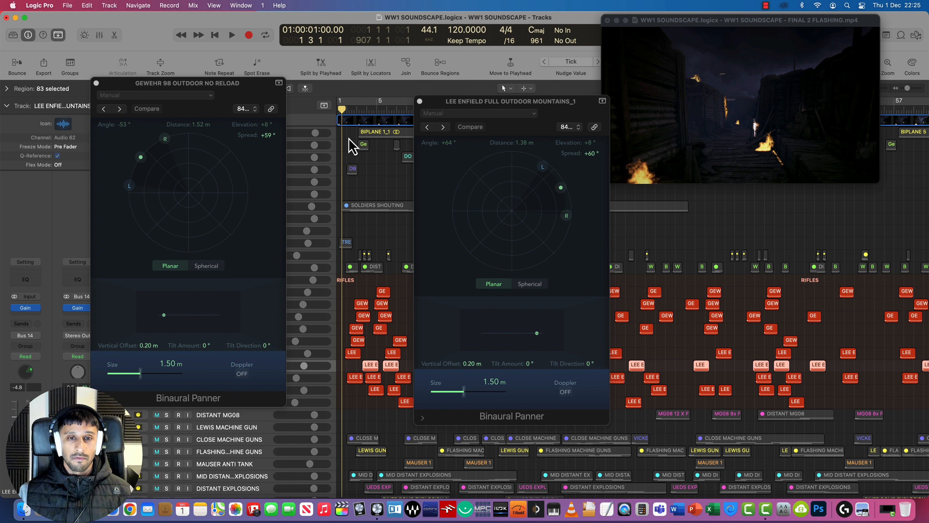
- Audition the soloed rifles from bar 1 against the video and close both Binaural Panner windows
mouse_move(342, 110)
mouse_down()
mouse_move(357, 111)
mouse_move(346, 113)
mouse_up()
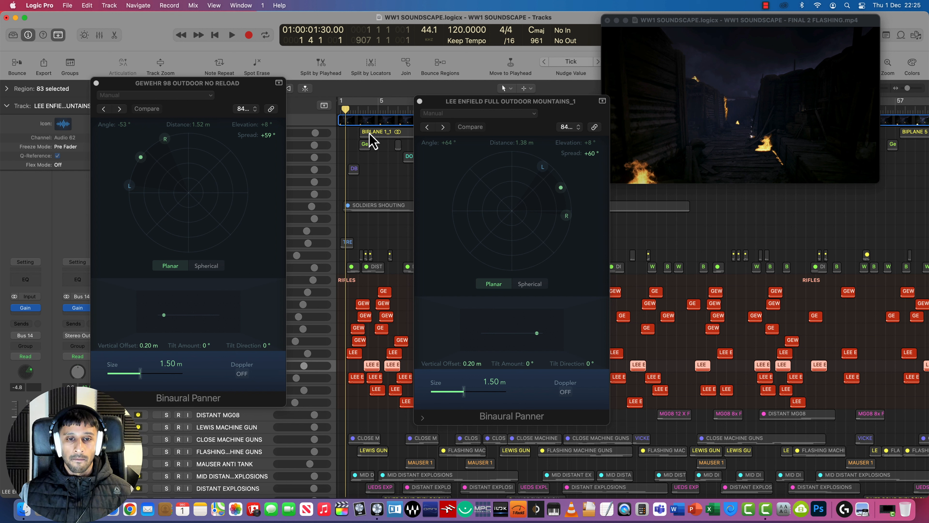
key(space)
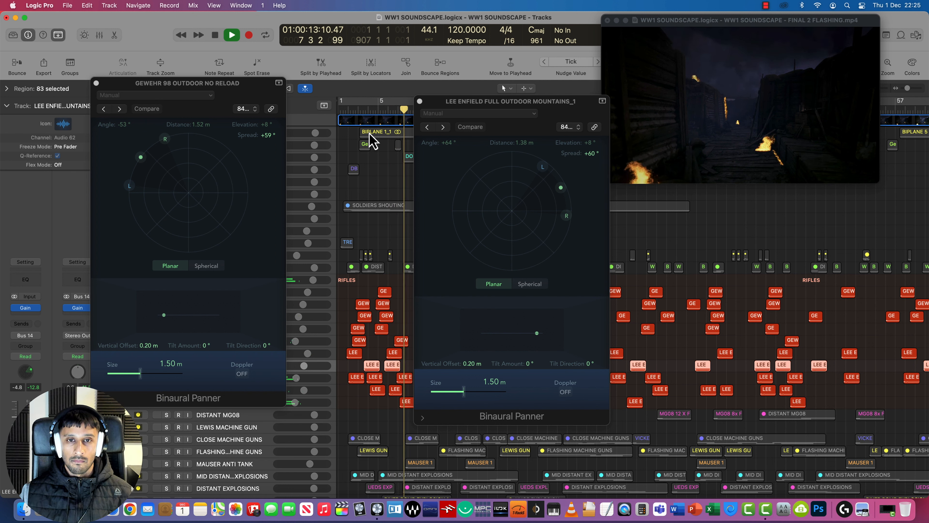
key(space)
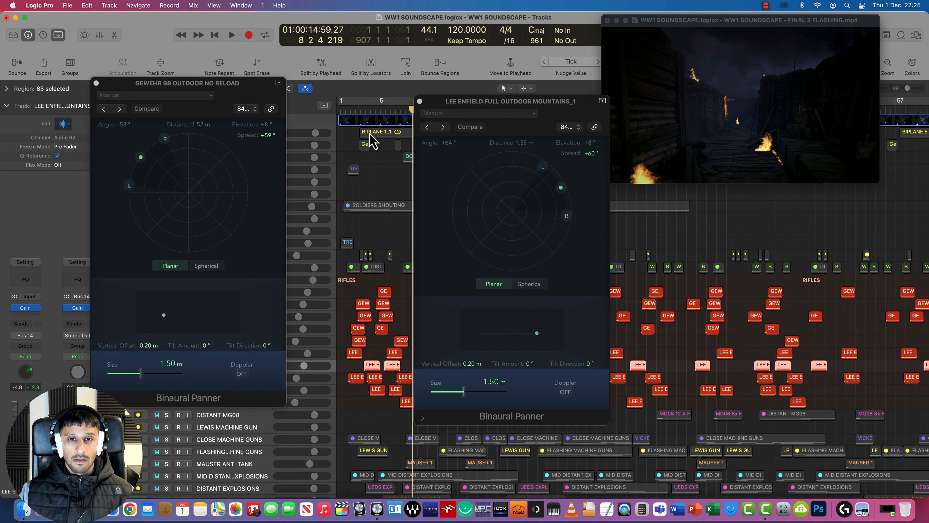
drag(444, 103, 536, 82)
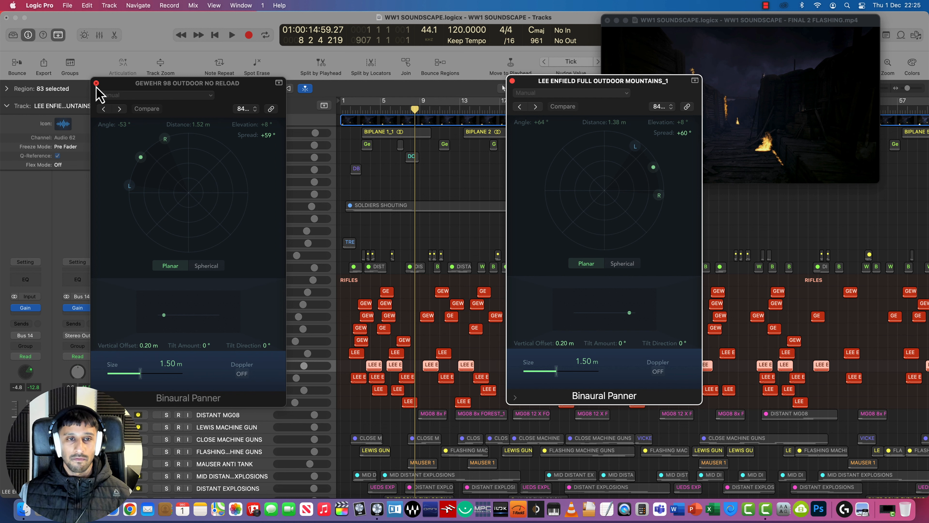
click(97, 83)
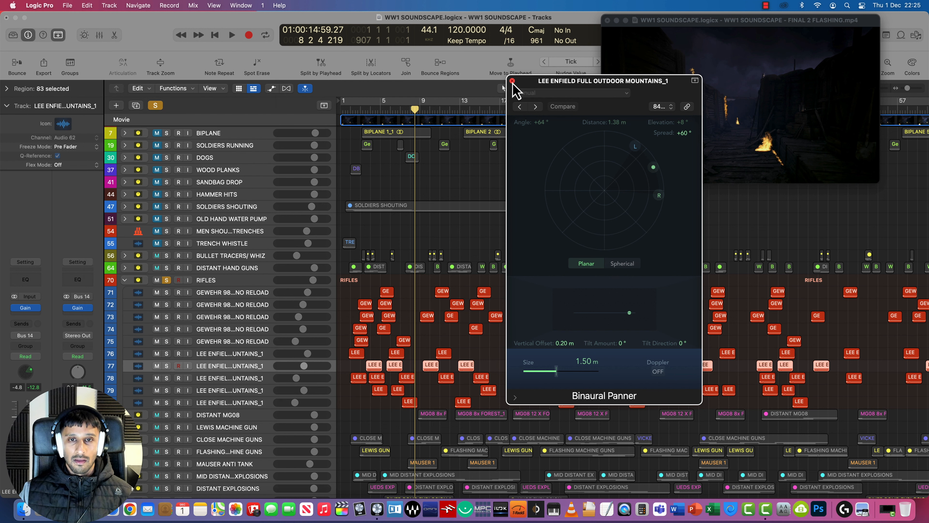
click(512, 81)
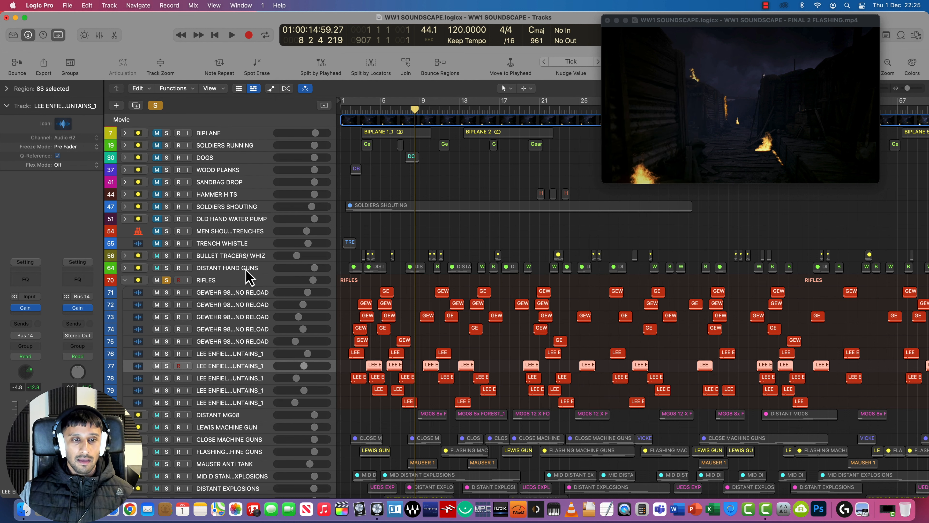
- Clear the RIFLES solo and collapse its stack, and expand and select the DISTANT MG08 stack
click(166, 279)
click(125, 280)
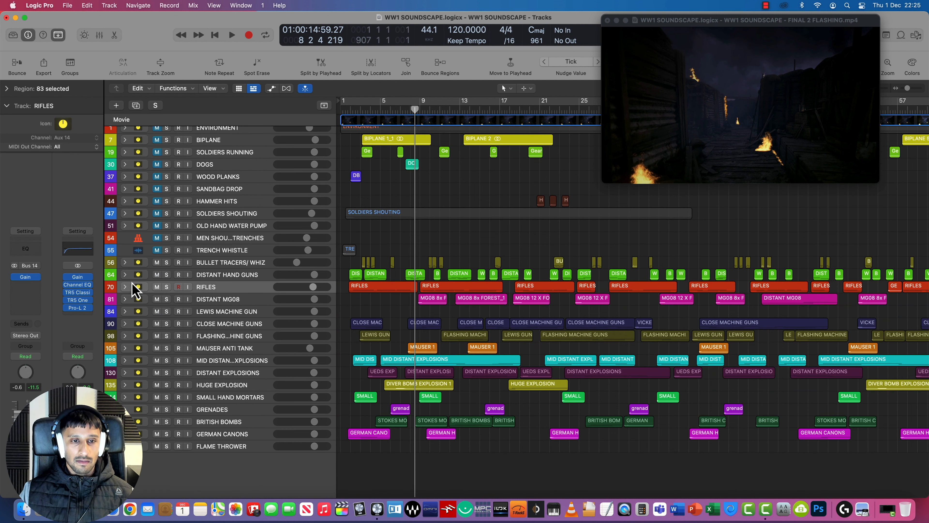
click(124, 299)
click(217, 299)
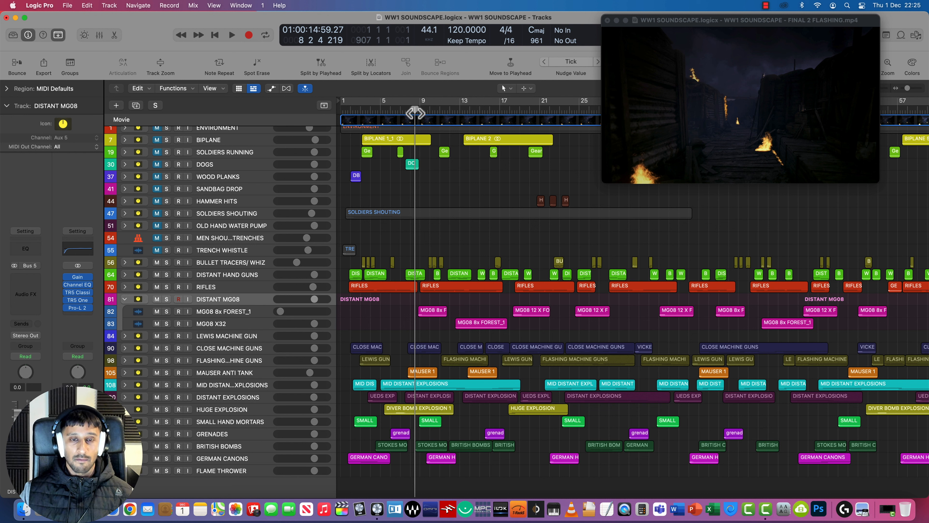
- Solo the MG08 8x FOREST_1 and MG08 X32 tracks inside the DISTANT MG08 stack
key(space)
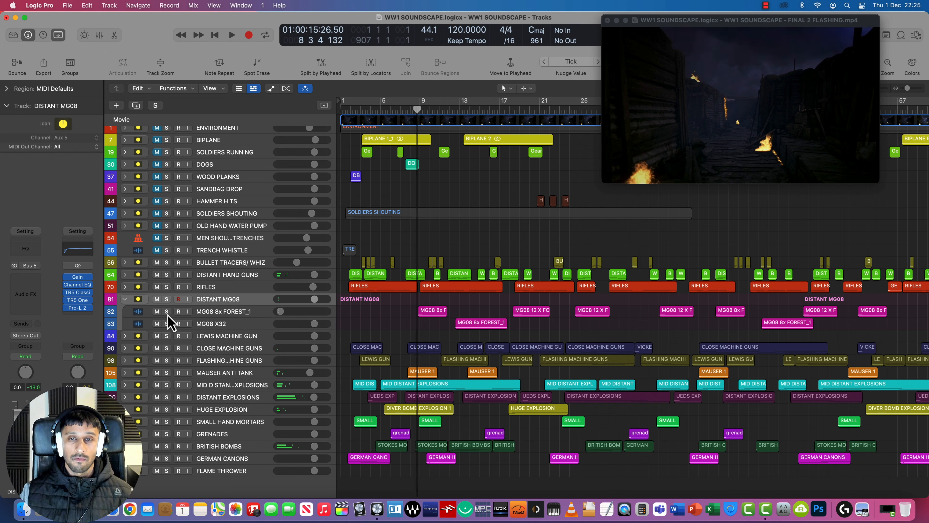
click(167, 313)
click(234, 314)
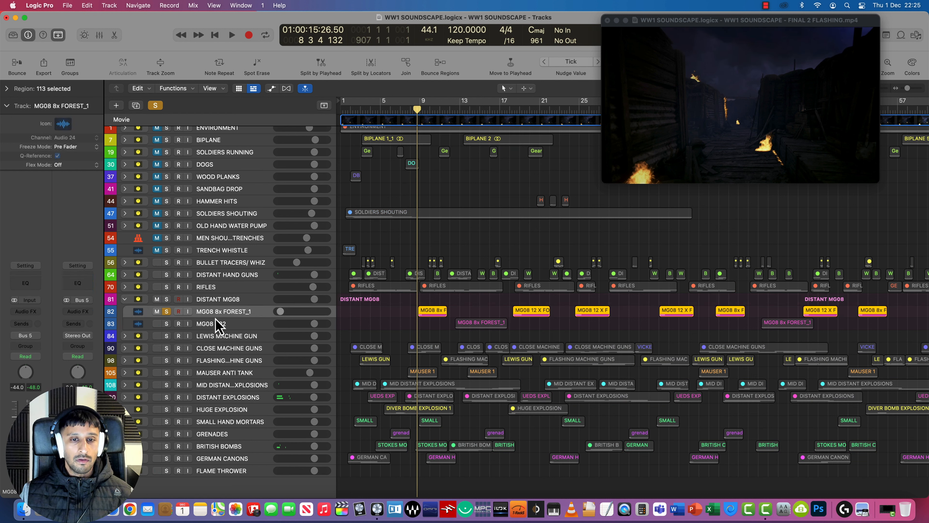
click(167, 324)
- Audition the two soloed MG08 tracks from bar 8 and again from bar 18 against the video
key(space)
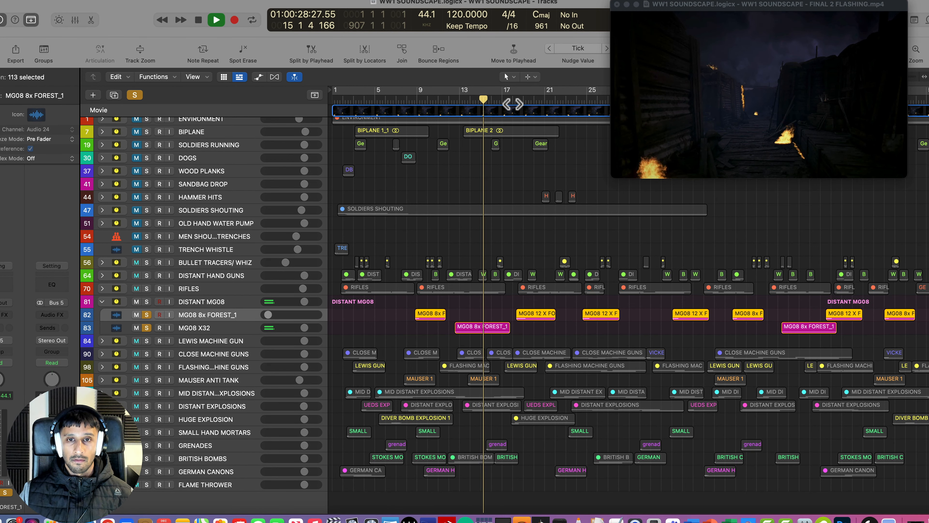
click(513, 104)
key(space)
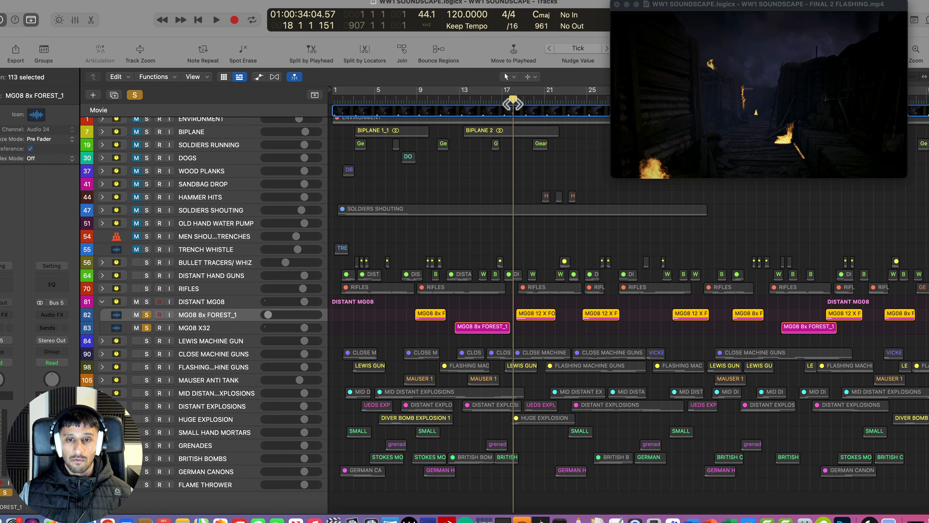
key(space)
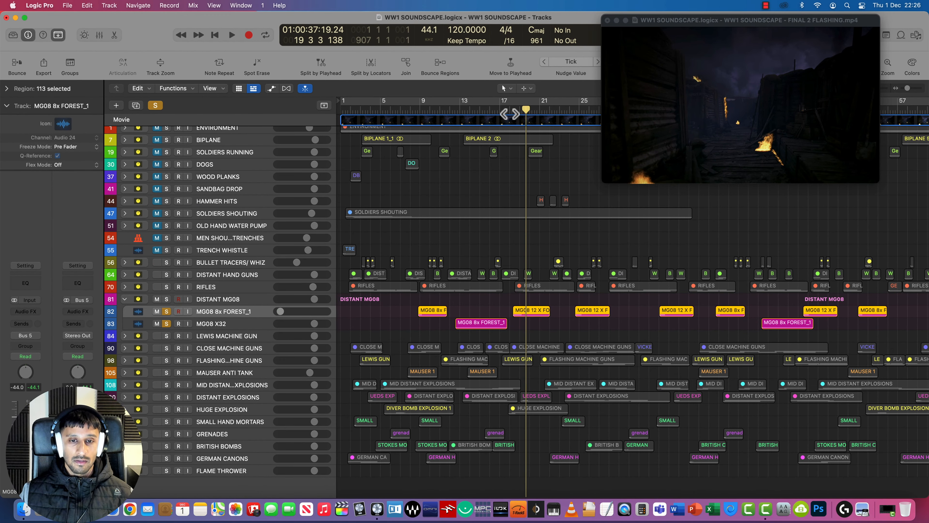
- Clear the DISTANT MG08 track solos and collapse that stack, and solo and expand the LEWIS MACHINE GUN stack
click(220, 322)
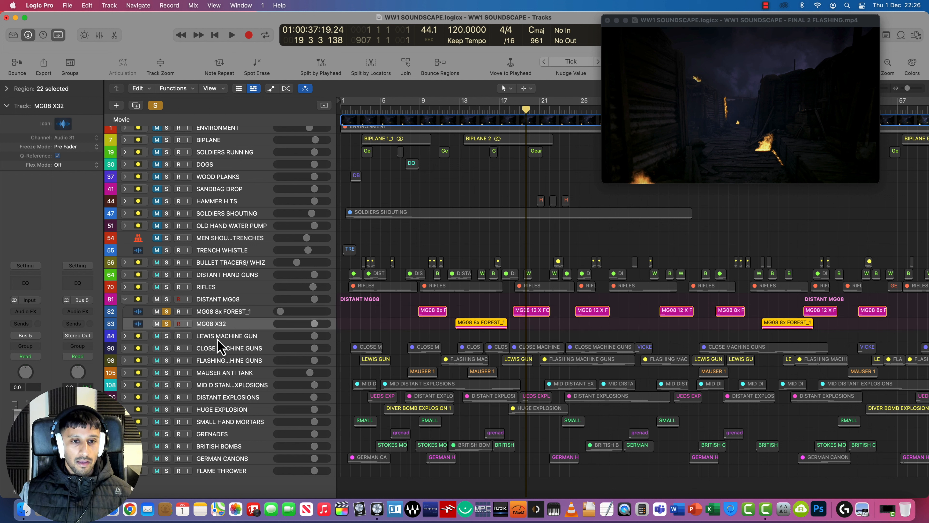
click(218, 337)
click(125, 299)
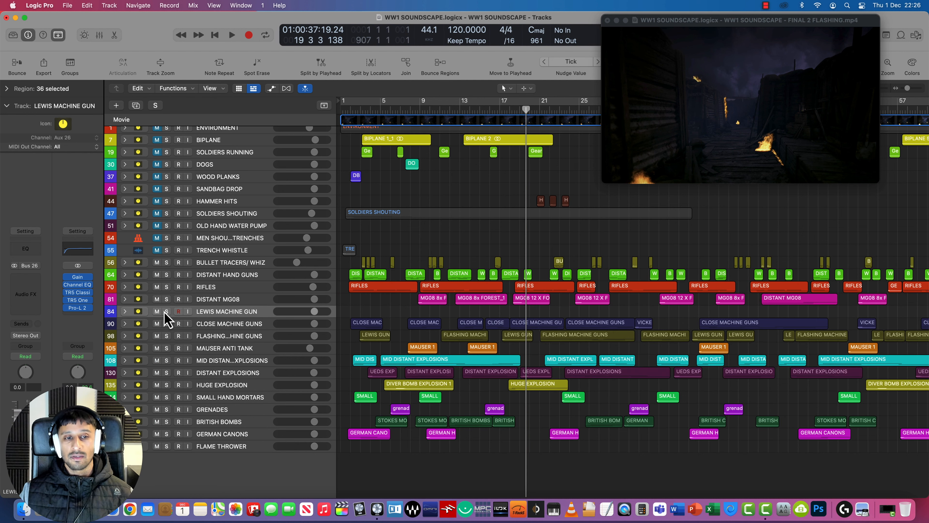
key(s)
click(125, 311)
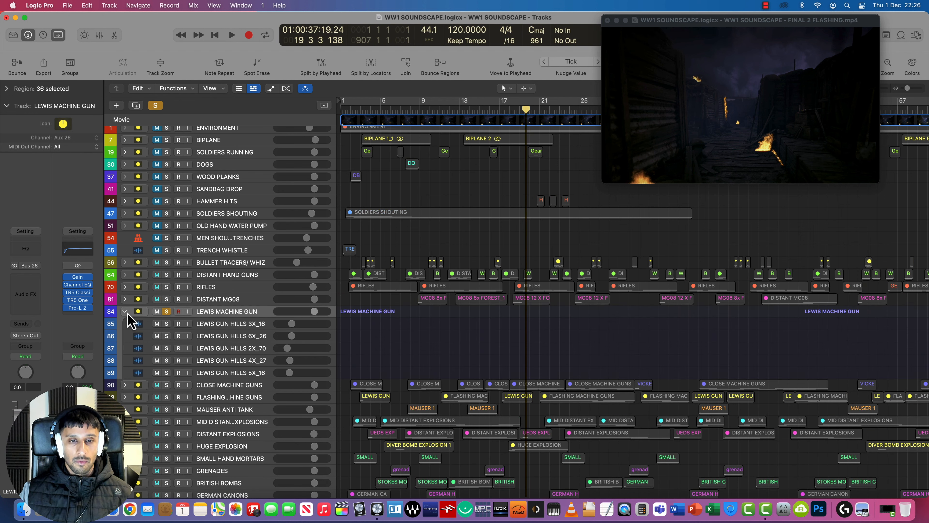
- Audition the soloed Lewis guns from bar 199, selecting the LEWIS GUN HILLS 3X_16 and 6X_26 tracks during playback
scroll(458, 329, right, 15)
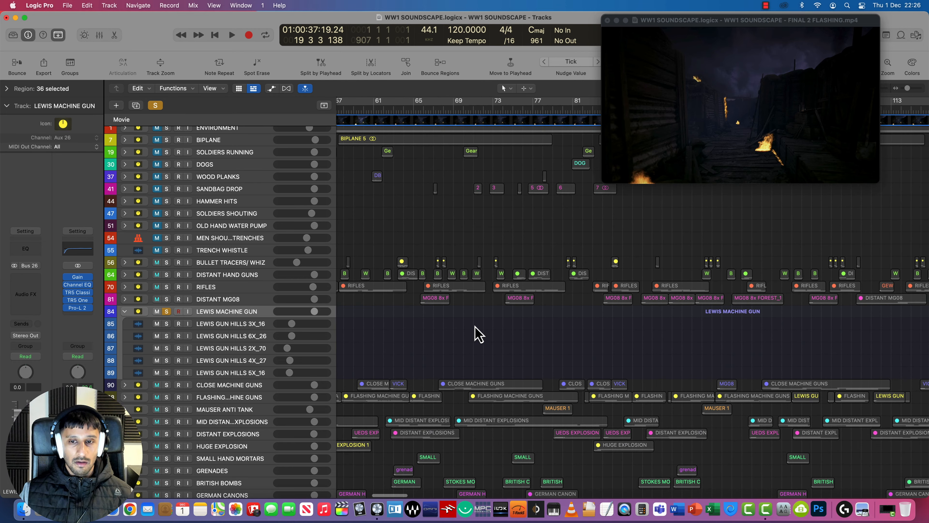
scroll(477, 334, right, 13)
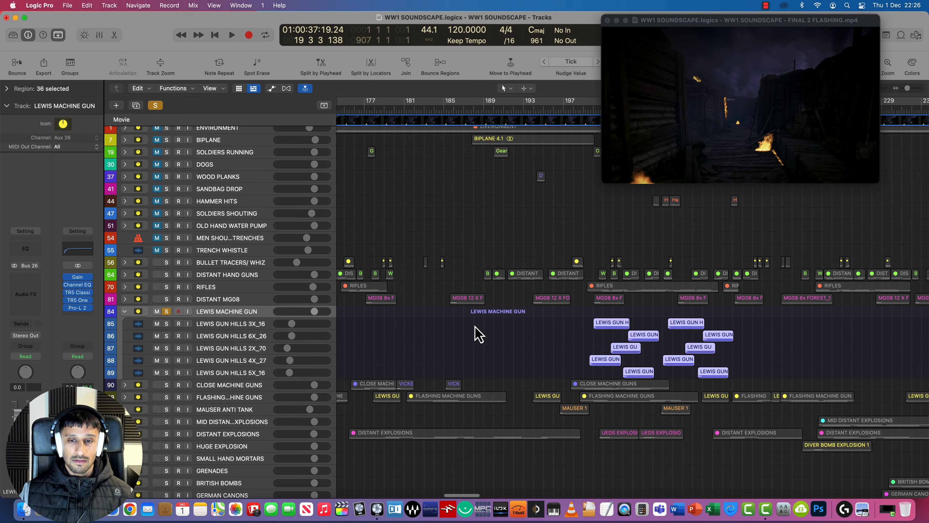
click(431, 113)
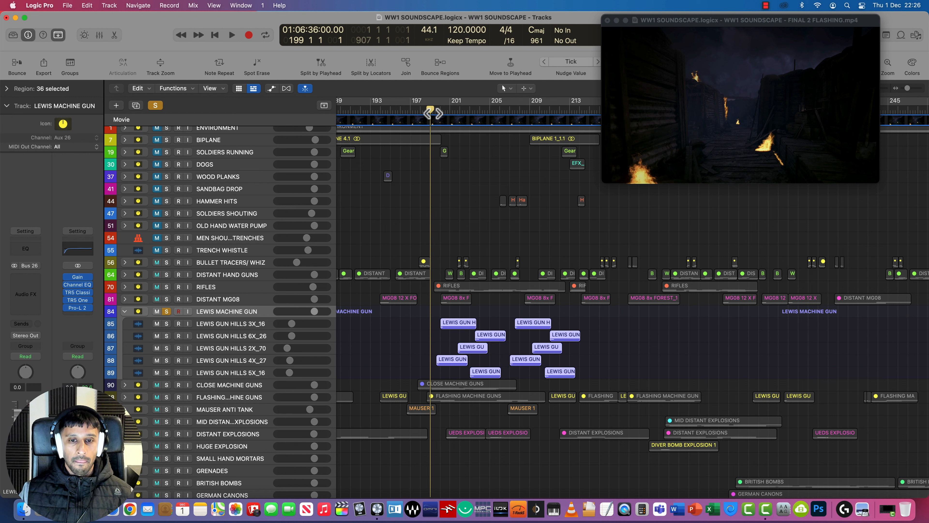
key(space)
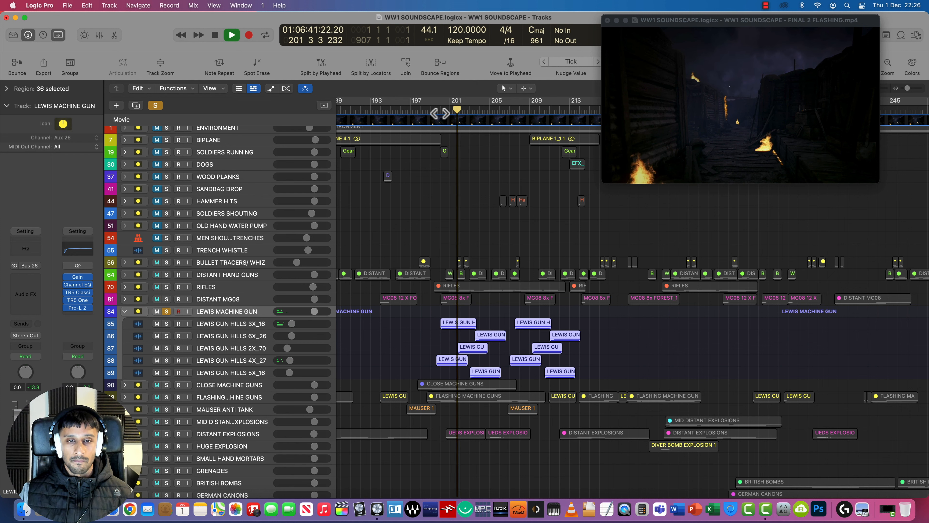
key(space)
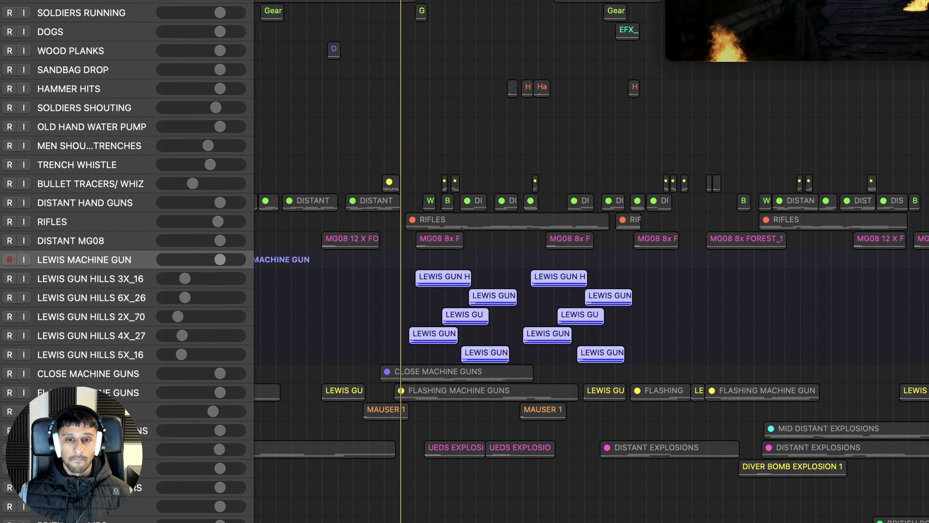
key(space)
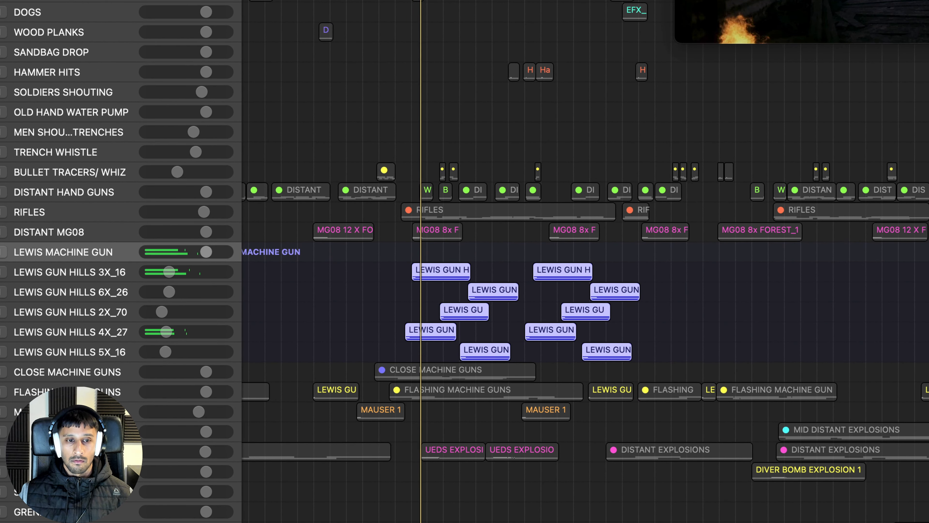
click(60, 276)
click(61, 296)
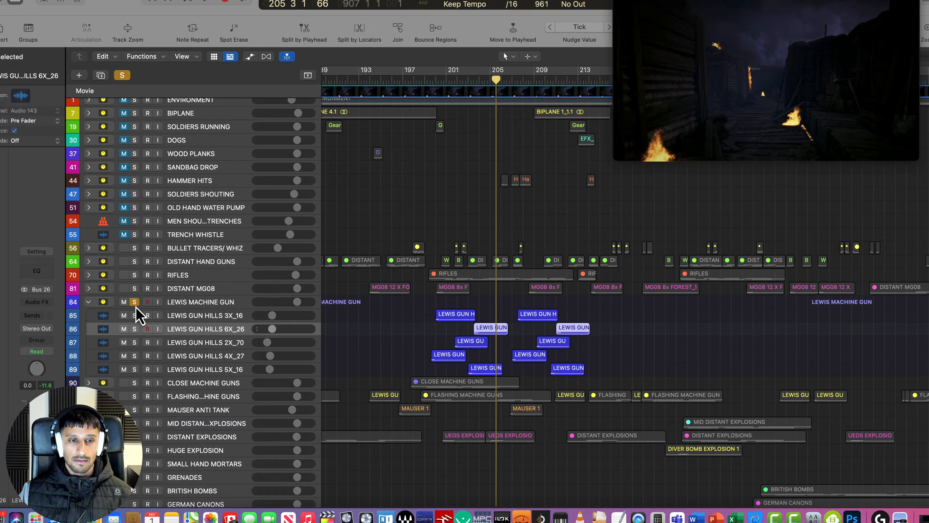
- Clear the LEWIS MACHINE GUN solo and collapse its stack, and expand and solo the CLOSE MACHINE GUNS stack
click(134, 302)
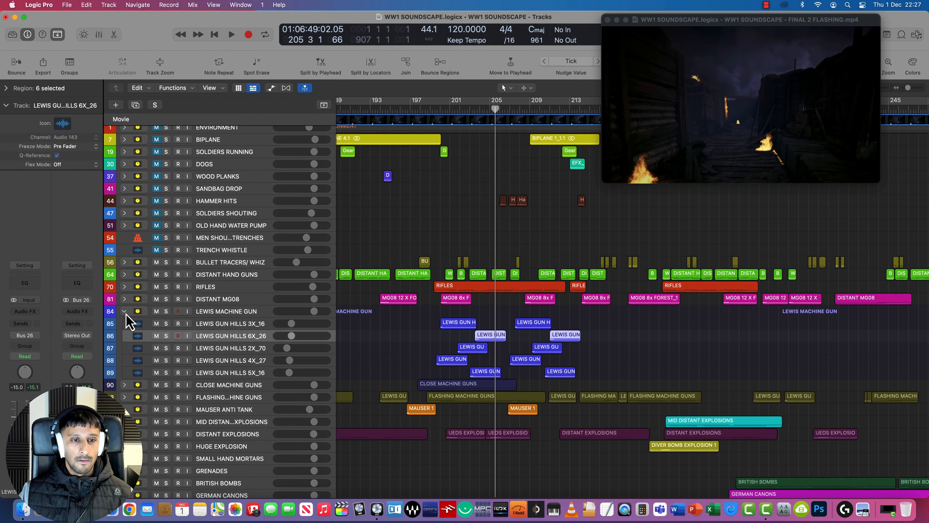
click(88, 302)
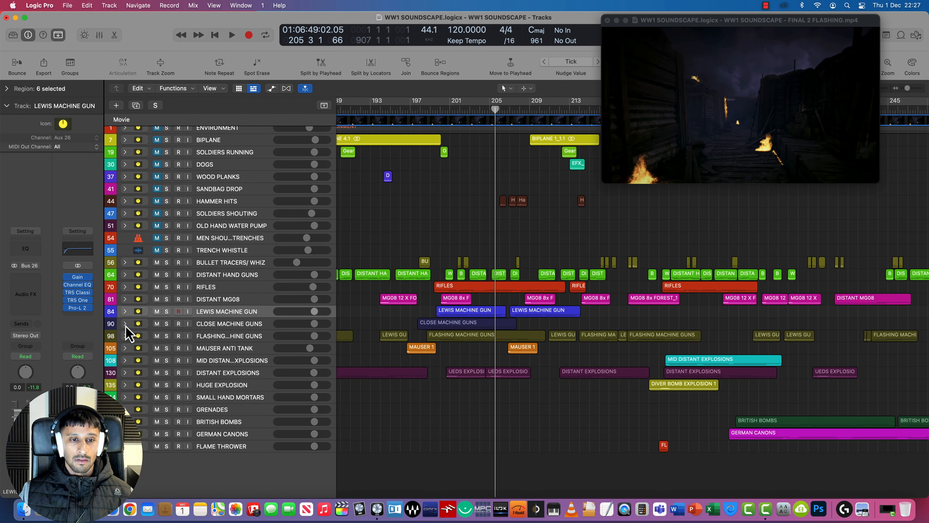
click(126, 325)
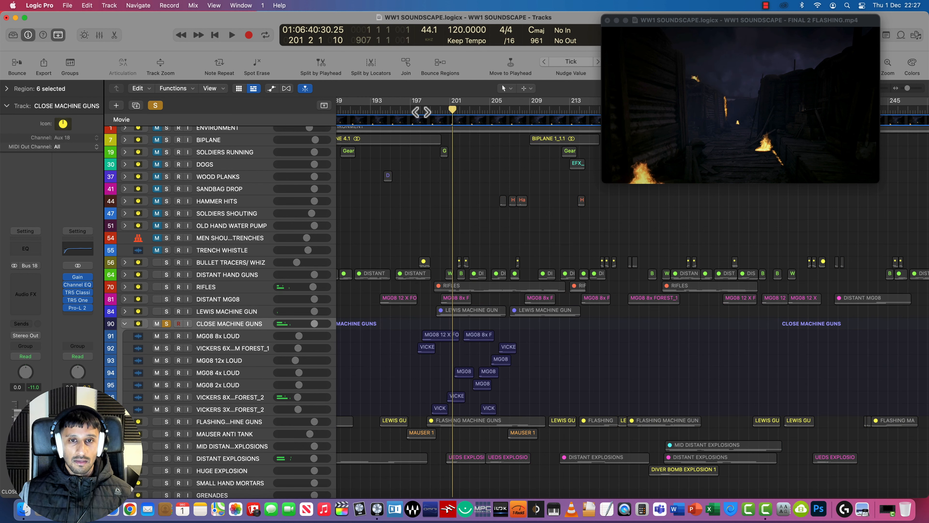
- Audition the soloed close machine guns from about bar 198, selecting the MG08 4x LOUD and VICKERS 8X FOREST_2 tracks during playback
click(420, 112)
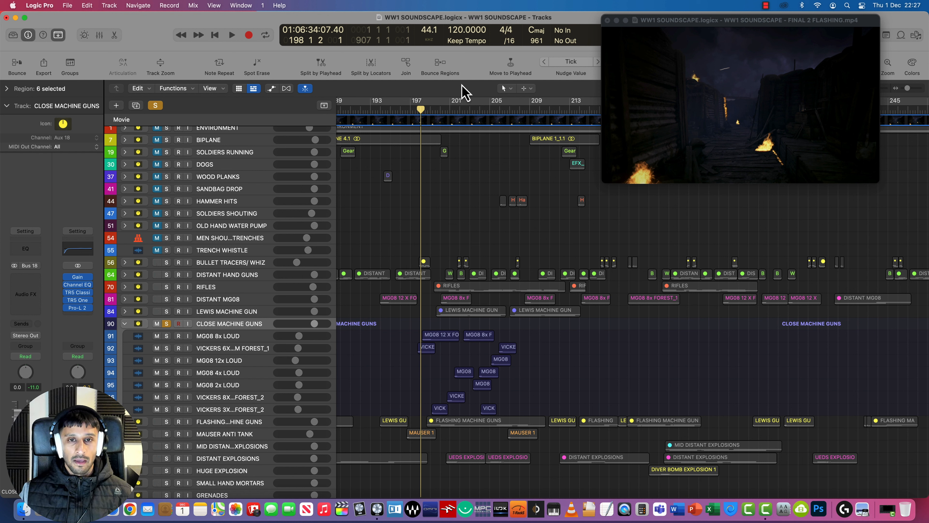
click(416, 108)
key(space)
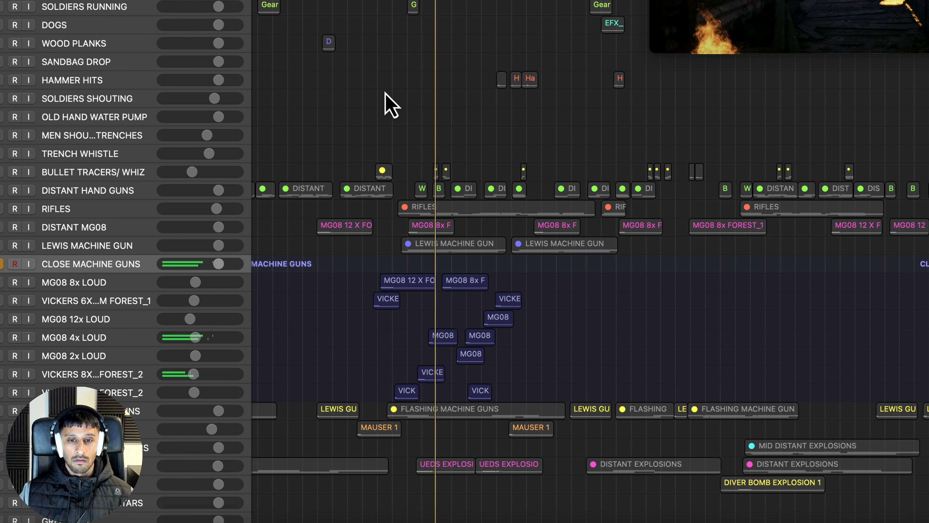
click(95, 339)
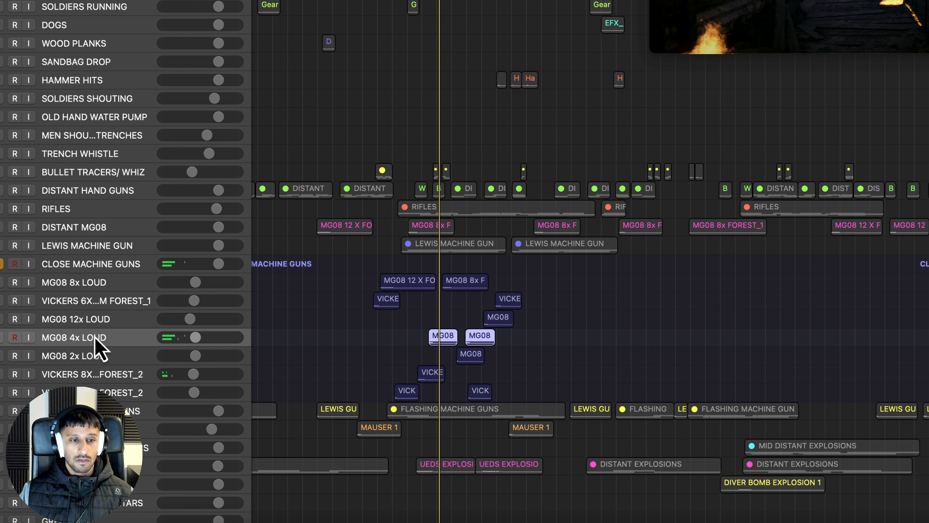
click(96, 373)
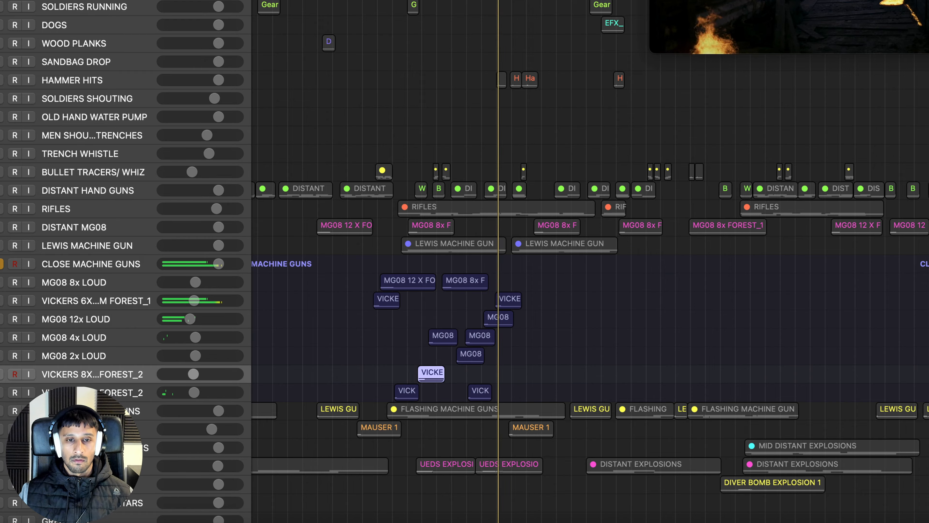
- Clear the CLOSE MACHINE GUNS solo and collapse its stack, and expand and solo the FLASHING MACHINE GUNS stack
click(2, 264)
click(13, 289)
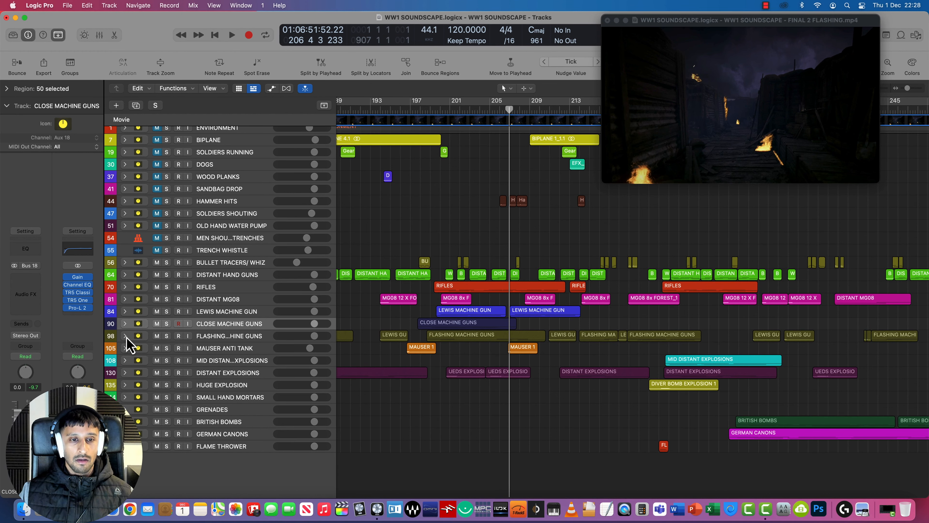
click(125, 336)
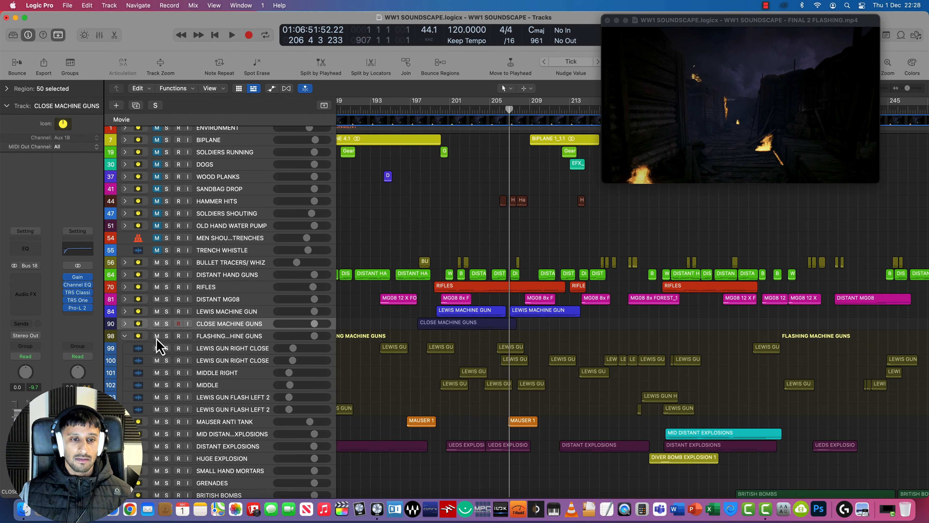
click(166, 335)
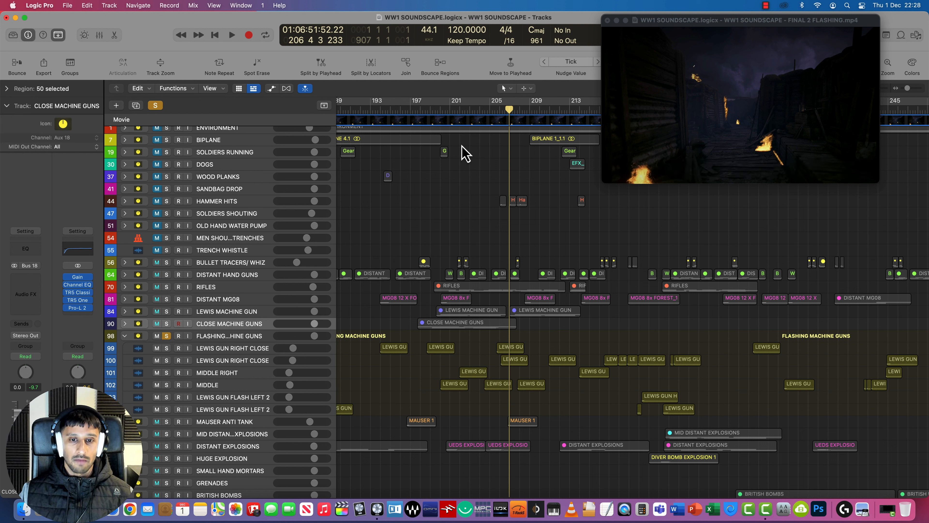
- Audition the soloed flashing machine guns from bar 10, beat 4 against the trench video
click(442, 114)
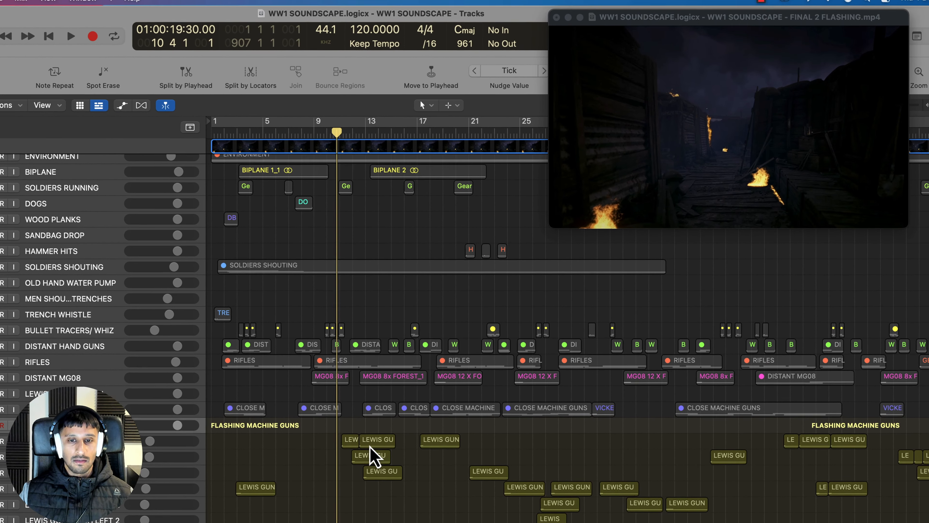
mouse_move(780, 121)
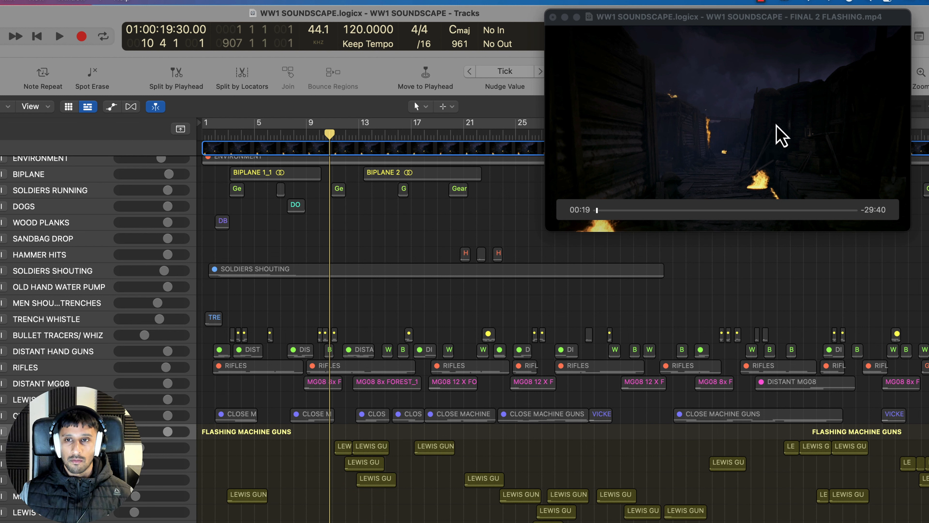
key(space)
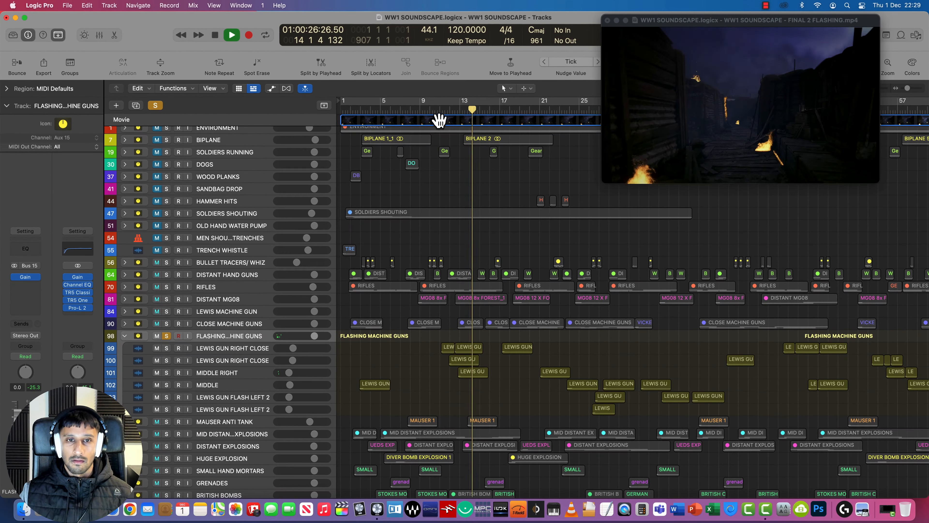
- Audition the flashing machine guns from bar 26 and again from about bar 31, watching the matching flashes in the video
drag(518, 122, 590, 113)
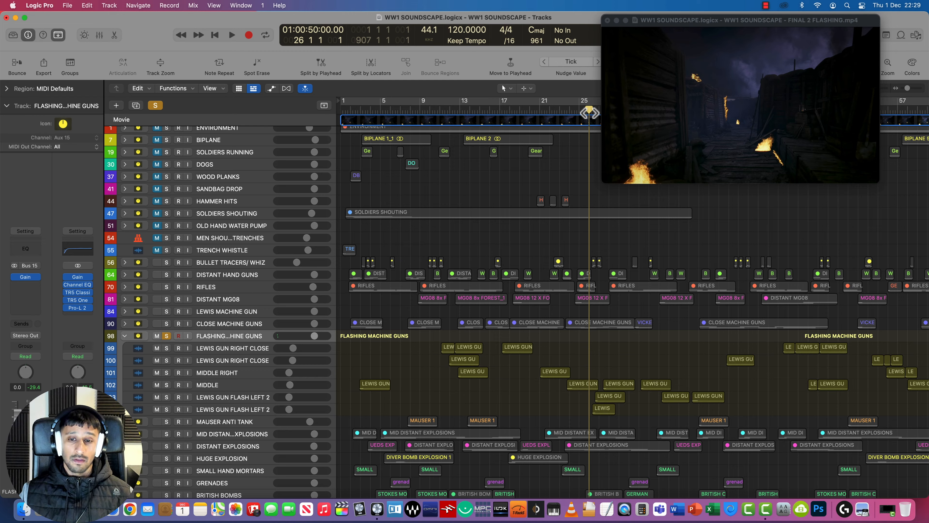
scroll(549, 166, right, 5)
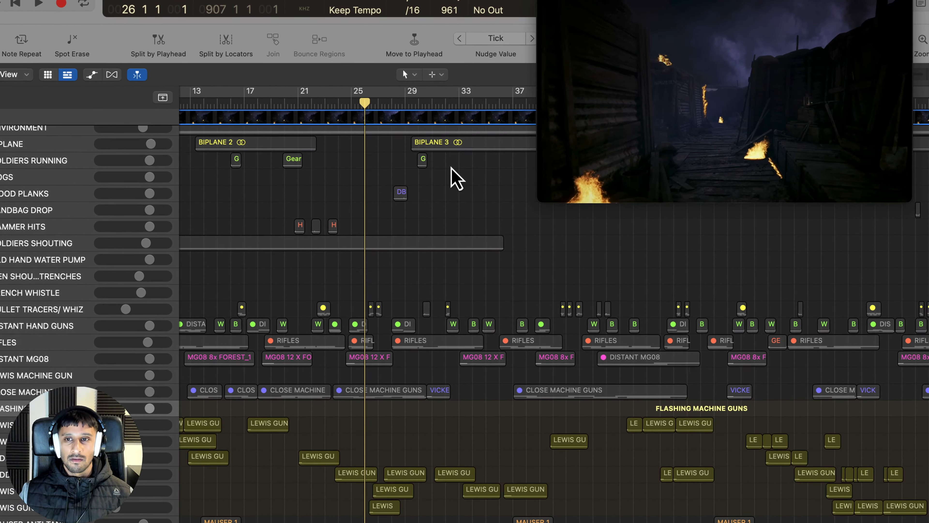
key(space)
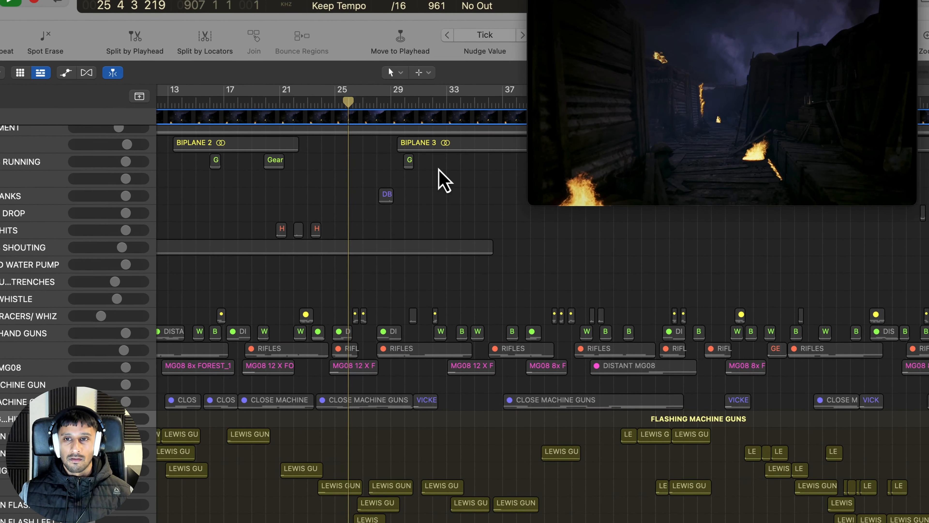
mouse_move(720, 88)
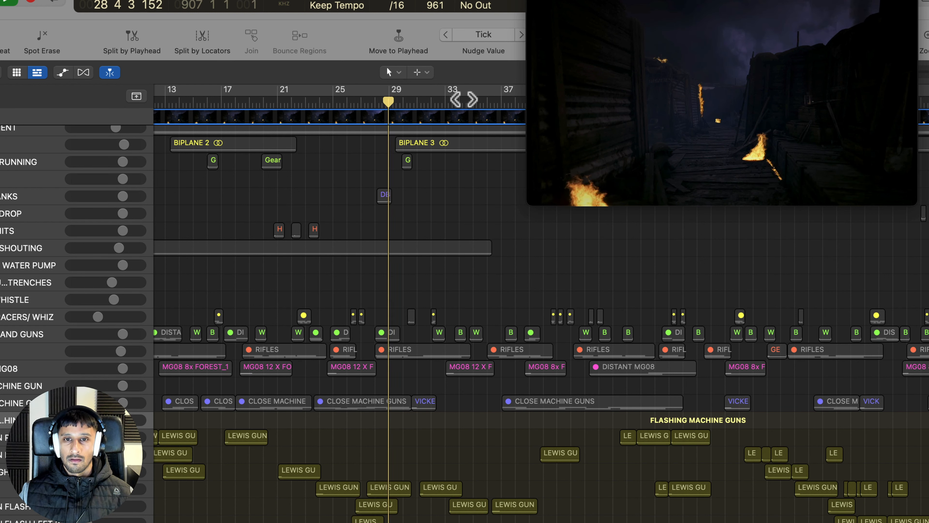
click(416, 109)
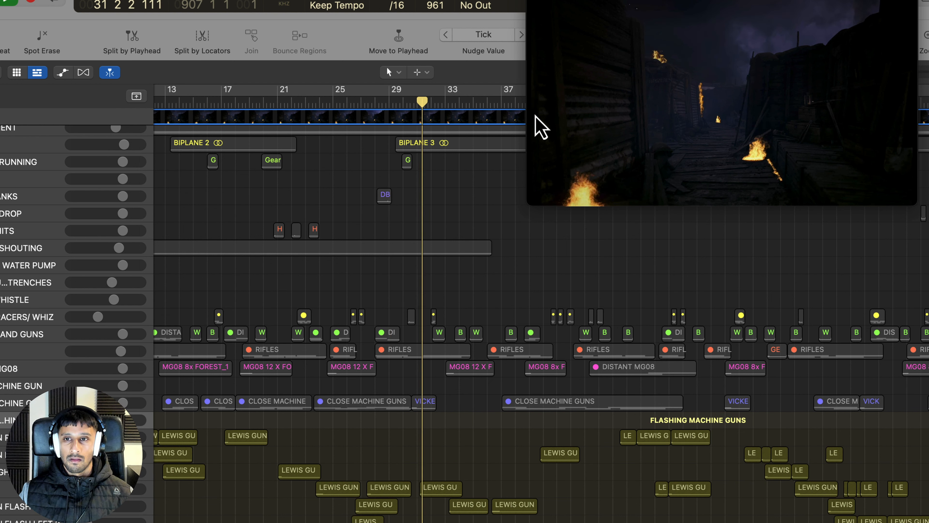
mouse_move(758, 101)
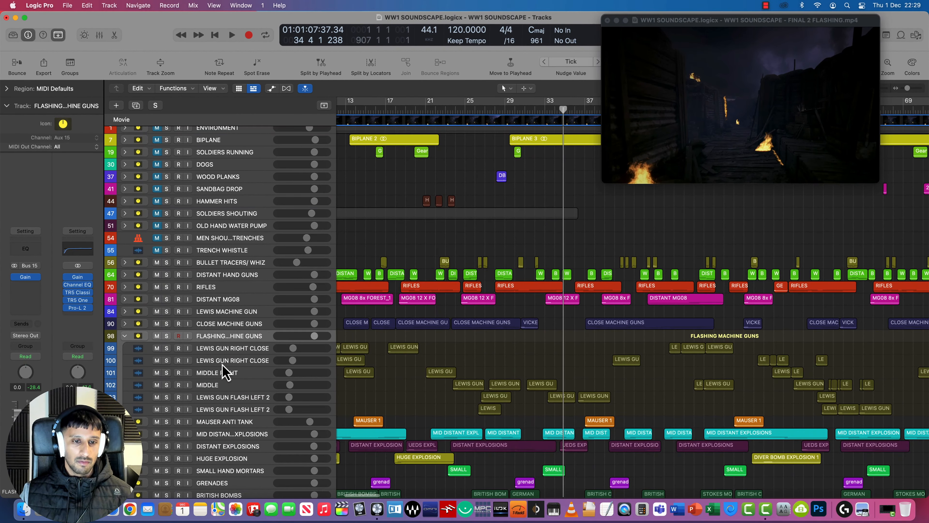
- Collapse the FLASHING MACHINE GUNS stack, move the playhead to bar 14, and select and expand the MAUSER ANTI TANK stack
click(125, 336)
click(218, 350)
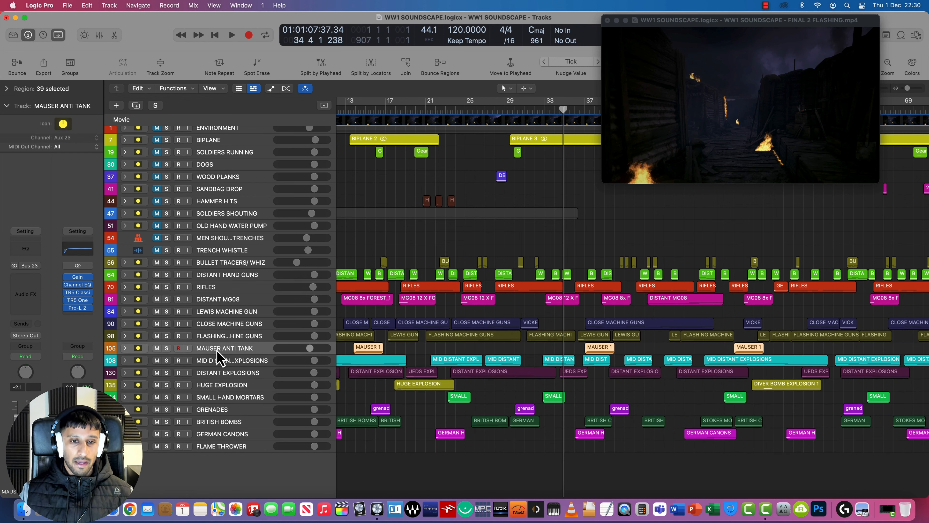
click(352, 113)
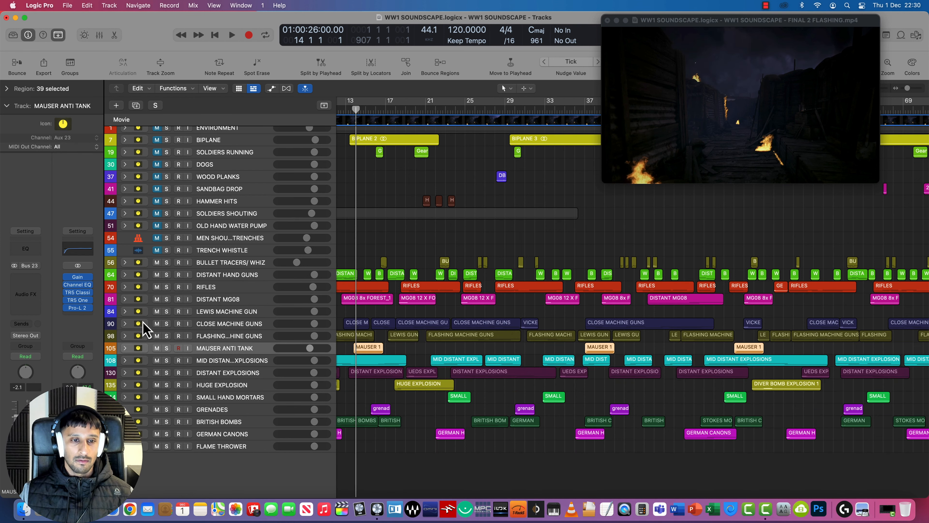
click(125, 348)
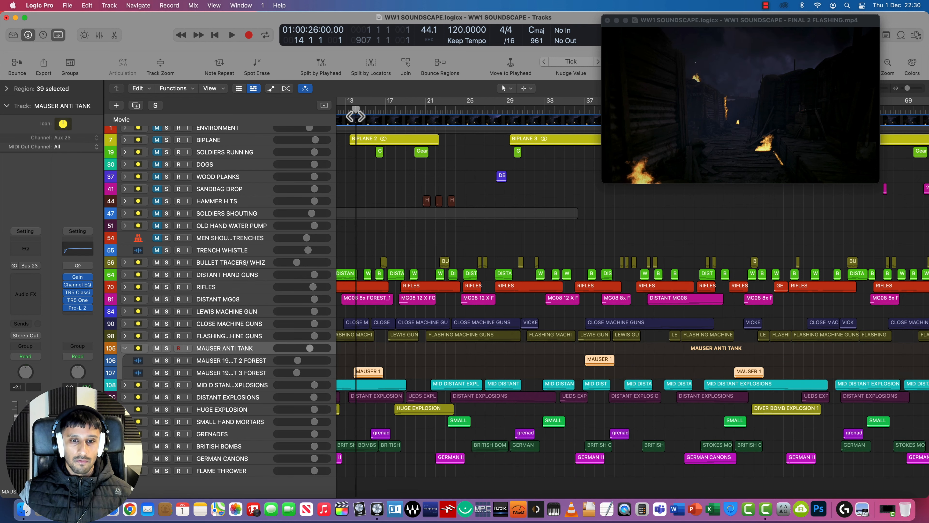
- Solo the MAUSER ANTI TANK stack and audition it from bar 13, beat 4, selecting its second Mauser track during playback
drag(355, 116, 353, 116)
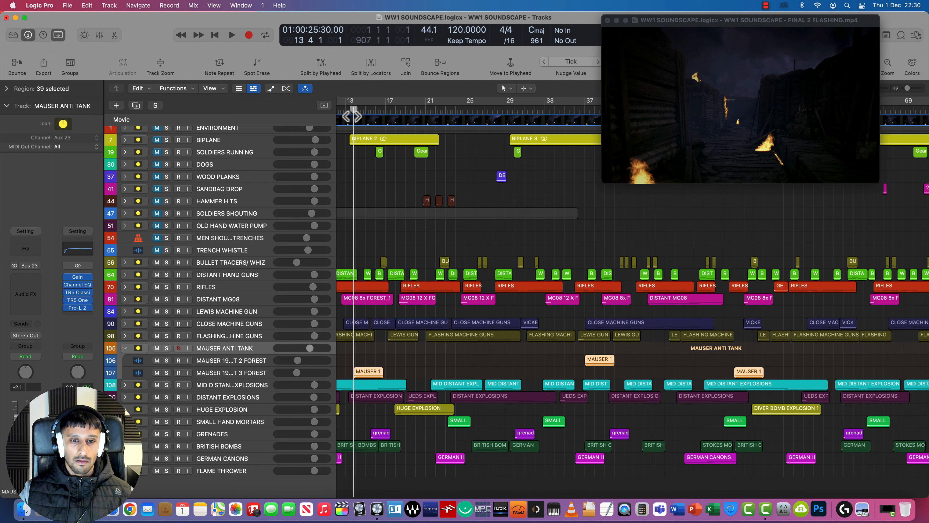
click(166, 348)
key(space)
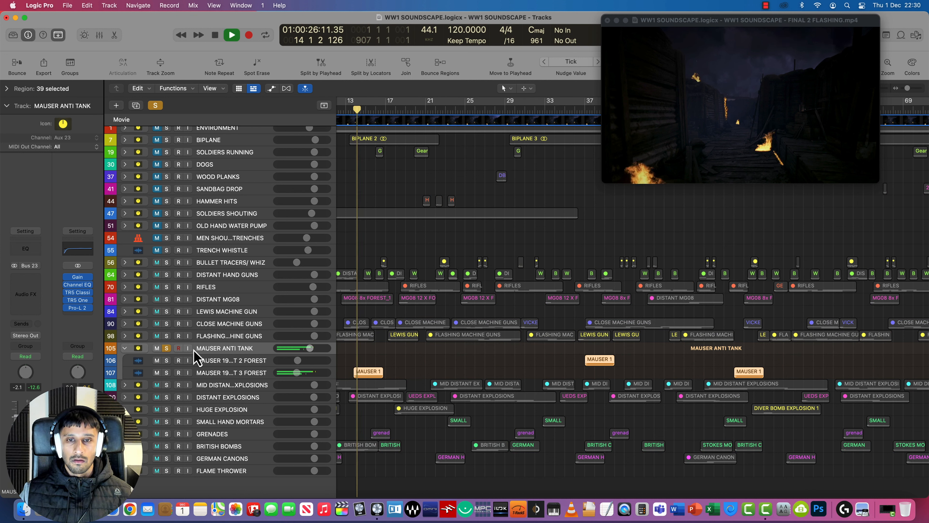
click(220, 372)
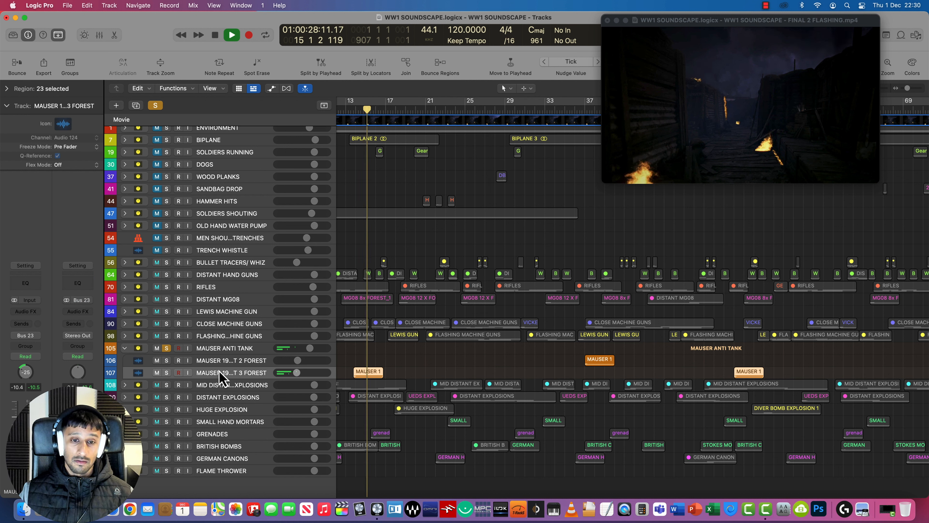
- Unsolo and collapse the MAUSER ANTI TANK stack, and select and solo the MID DISTANT EXPLOSIONS stack
click(167, 349)
click(126, 349)
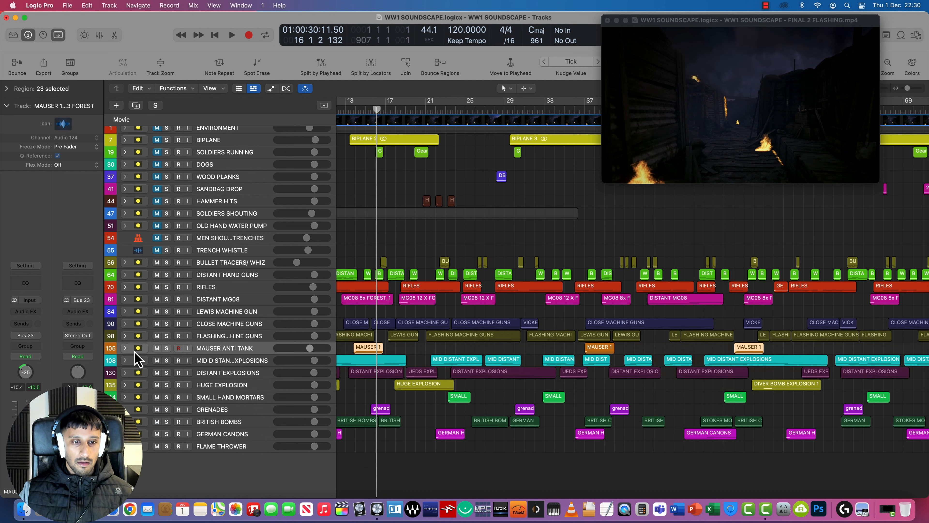
click(166, 362)
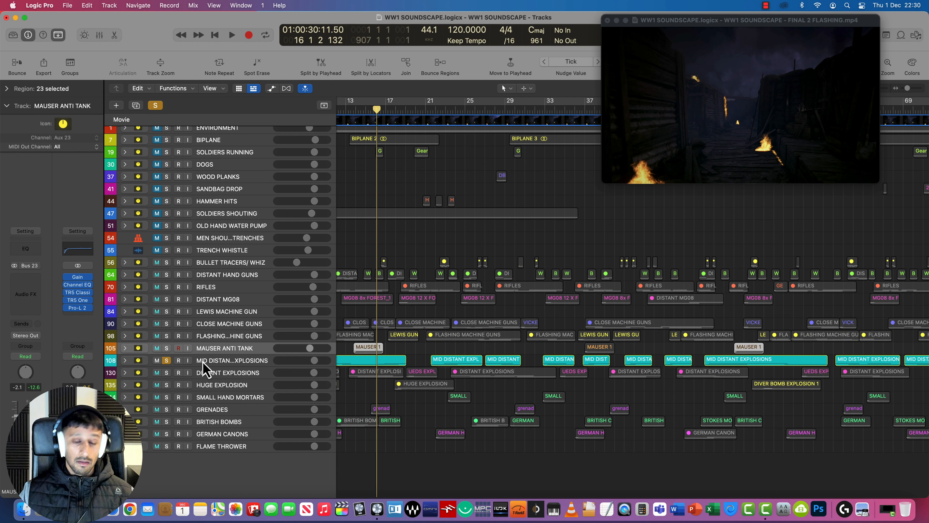
click(196, 363)
click(167, 361)
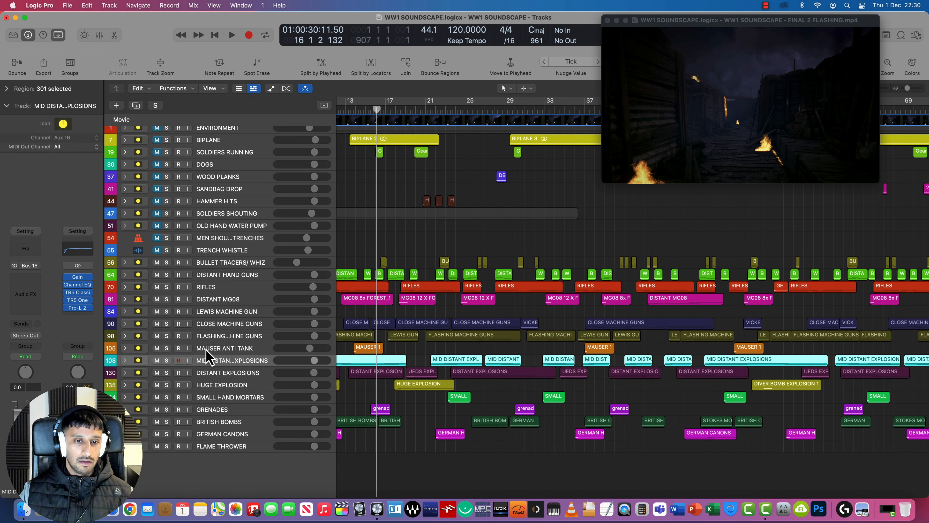
click(167, 362)
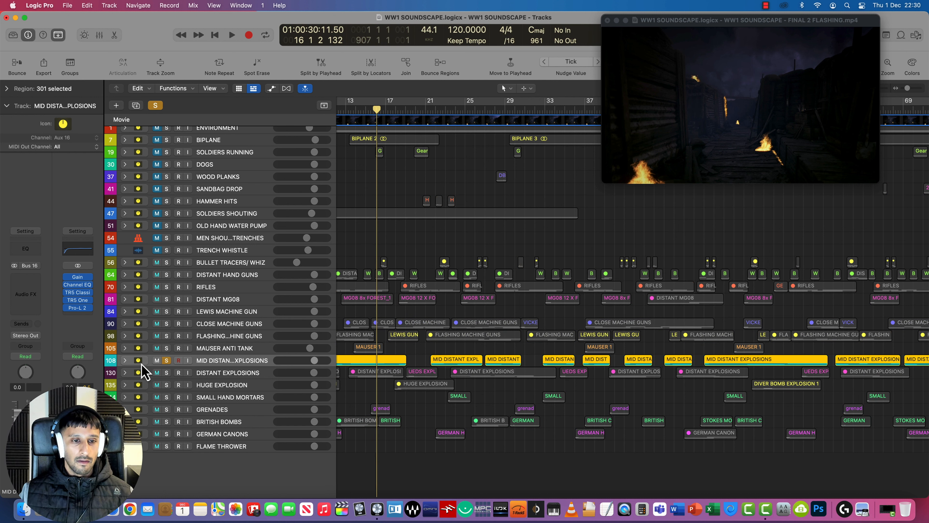
- Expand the MID DISTANT EXPLOSIONS stack and audition it from about bar 7 and again from about bar 12, reviewing its tracks
click(125, 360)
scroll(307, 373, left, 5)
scroll(448, 369, down, 3)
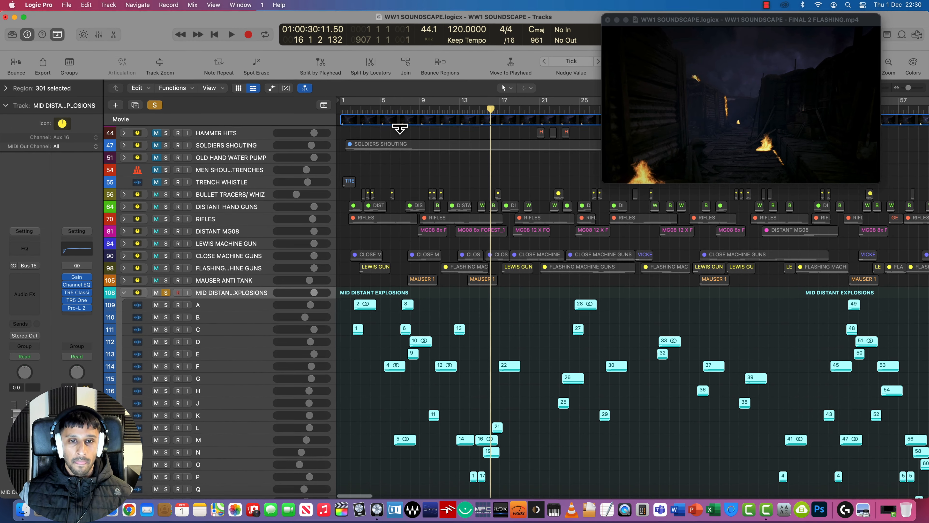
click(400, 114)
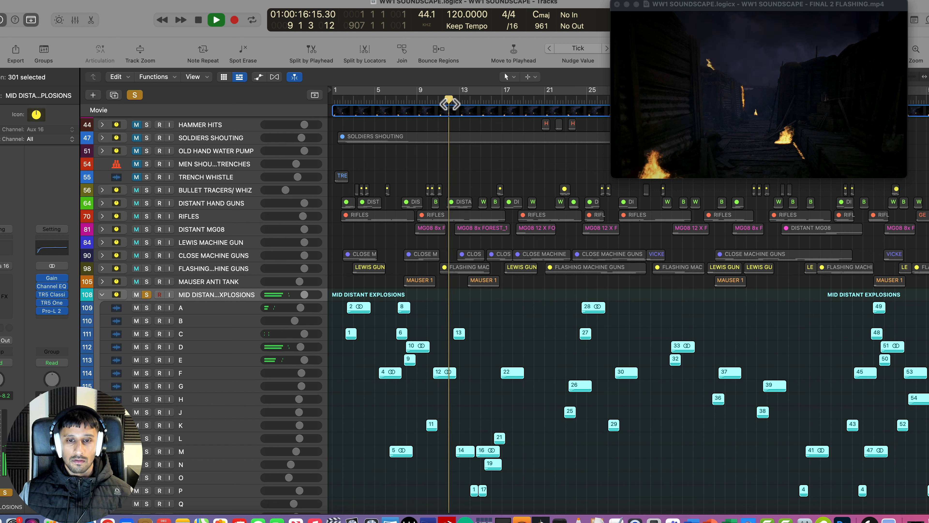
drag(451, 104, 451, 109)
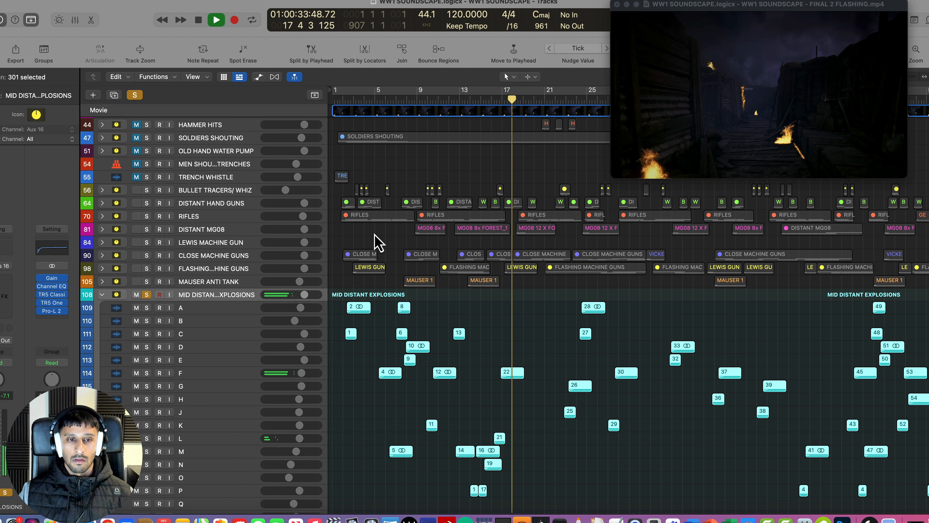
scroll(370, 273, down, 10)
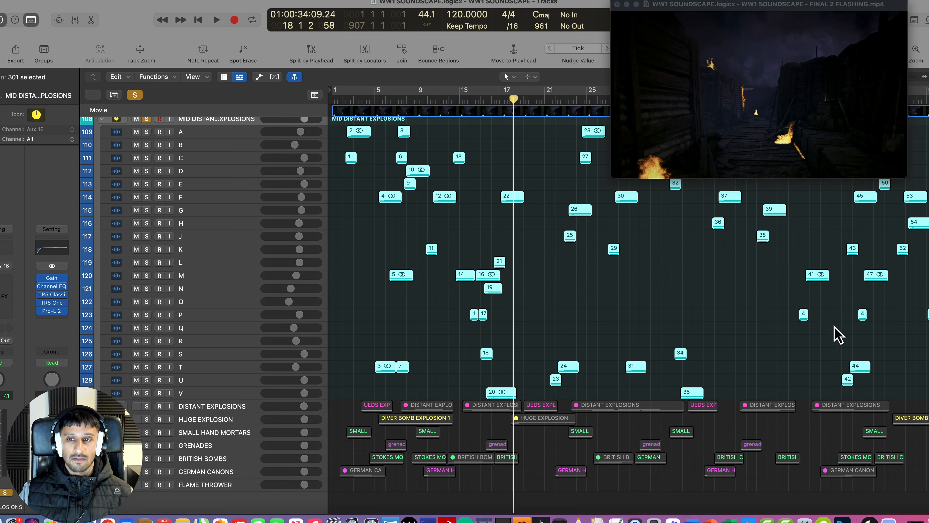
scroll(111, 151, up, 2)
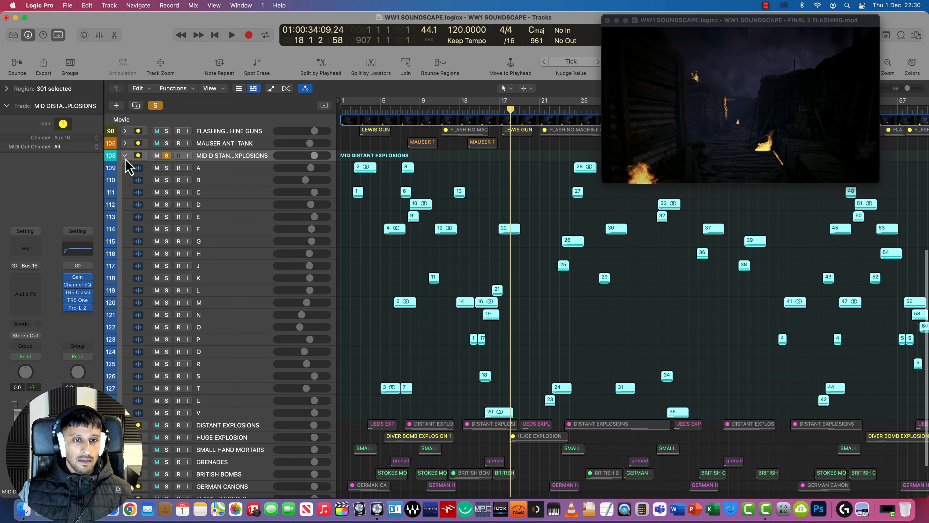
- Collapse and unsolo the MID DISTANT EXPLOSIONS stack, and select and solo DISTANT EXPLOSIONS
click(125, 155)
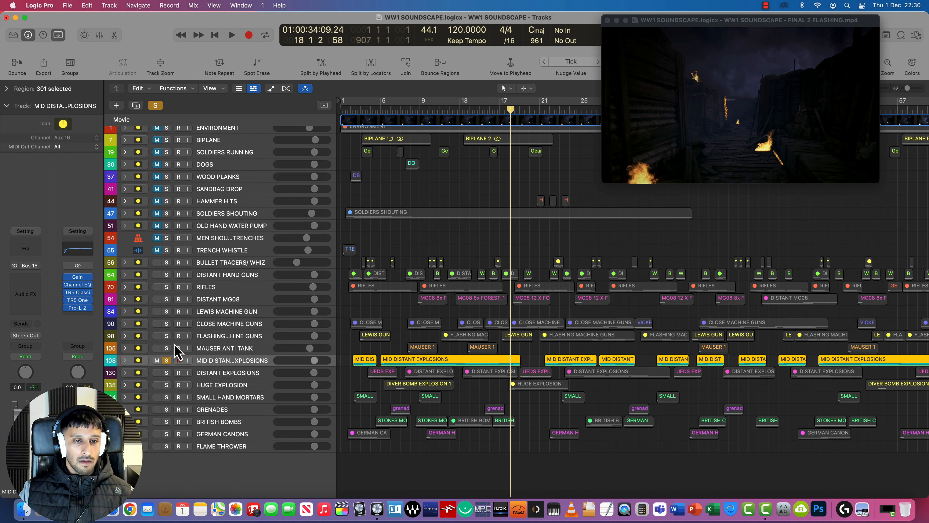
click(167, 361)
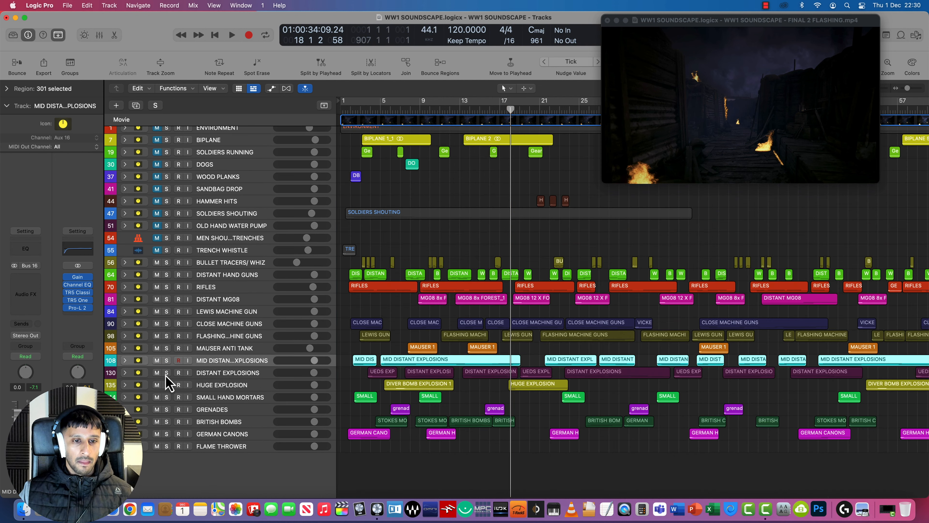
click(201, 376)
key(s)
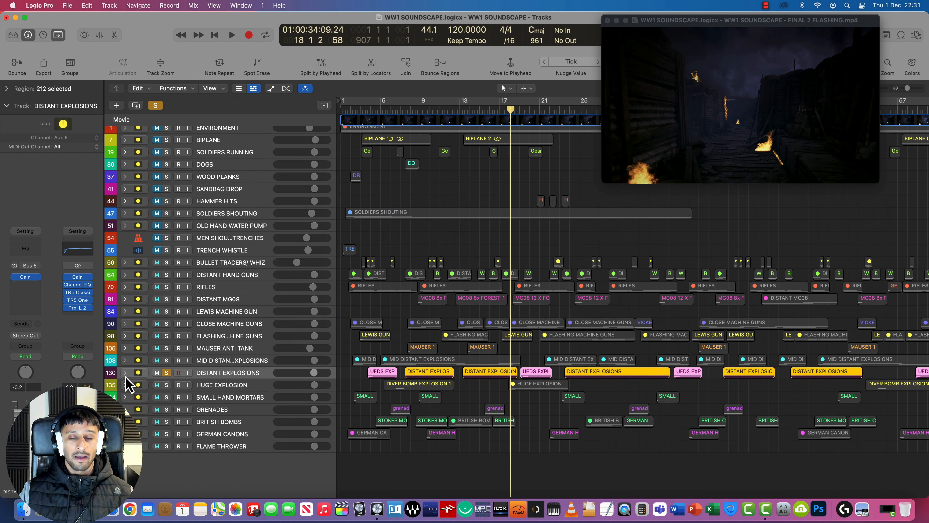
- Expand the DISTANT EXPLOSIONS stack and audition its tracks from about bar 7
click(125, 372)
scroll(367, 357, down, 1)
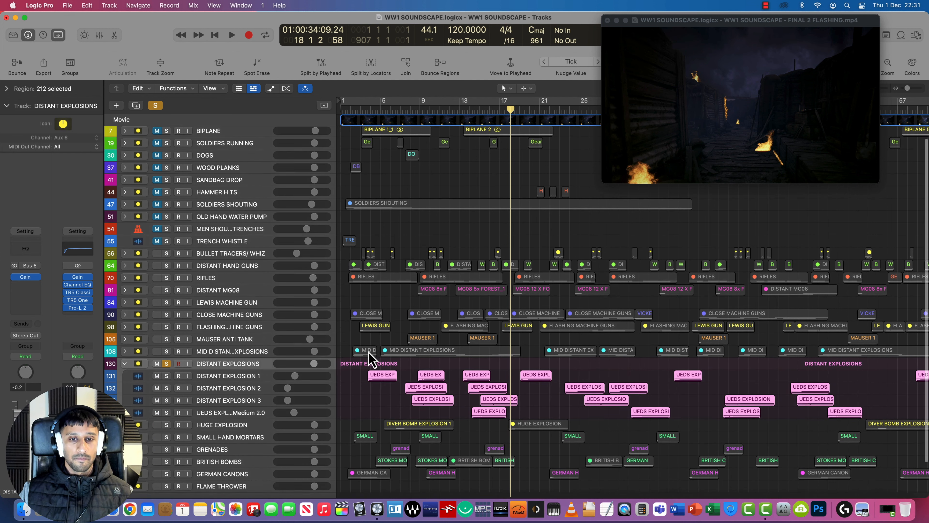
double_click(405, 110)
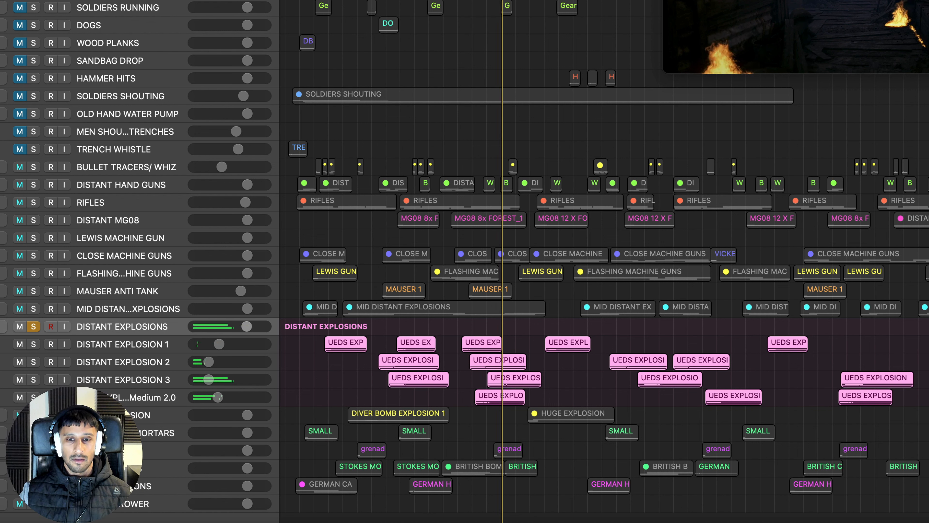
- Unsolo and collapse the DISTANT EXPLOSIONS stack, and expand and solo HUGE EXPLOSION
click(33, 326)
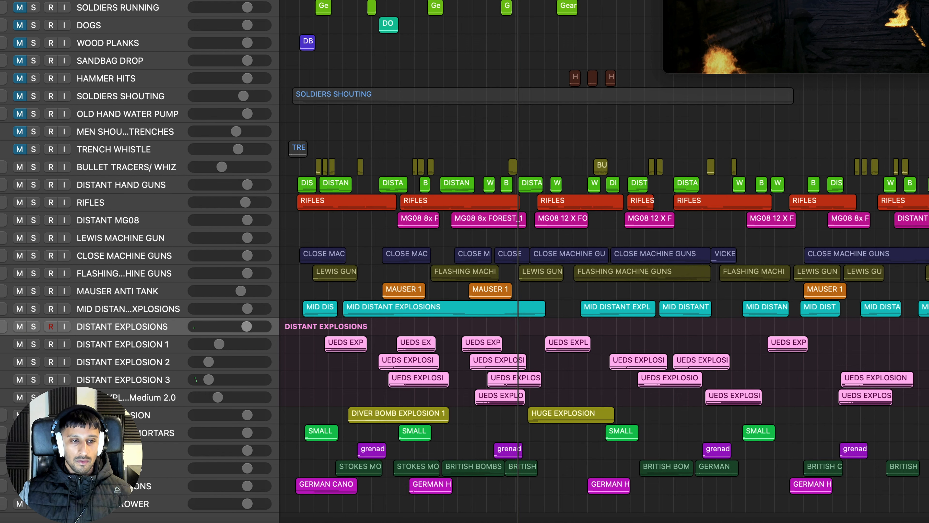
click(1, 326)
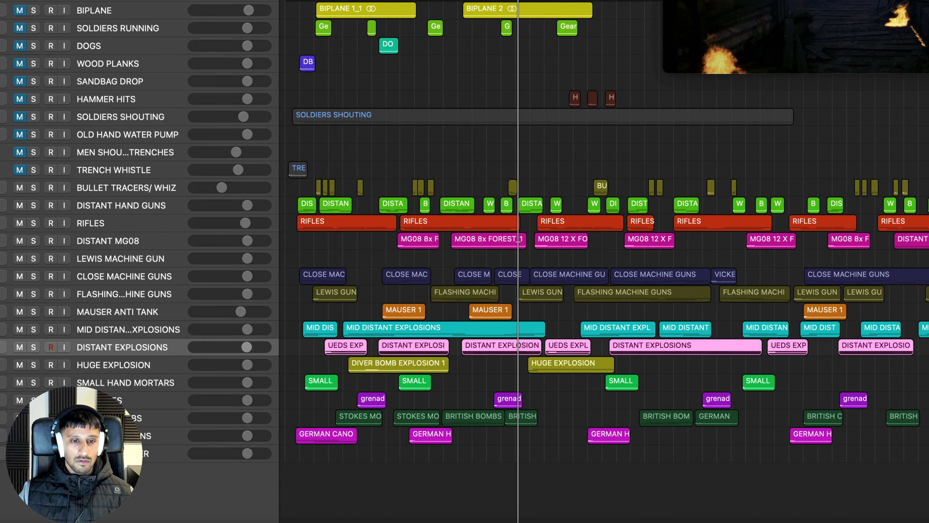
click(7, 370)
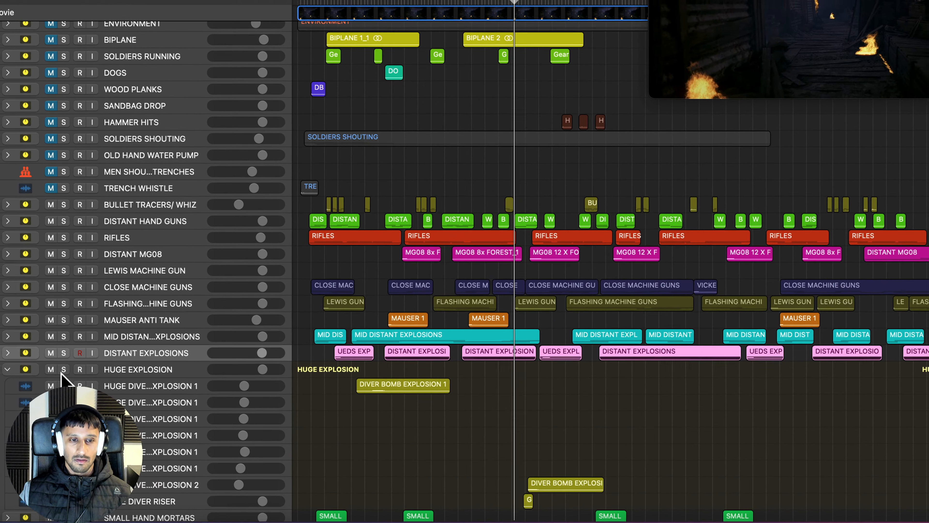
click(34, 365)
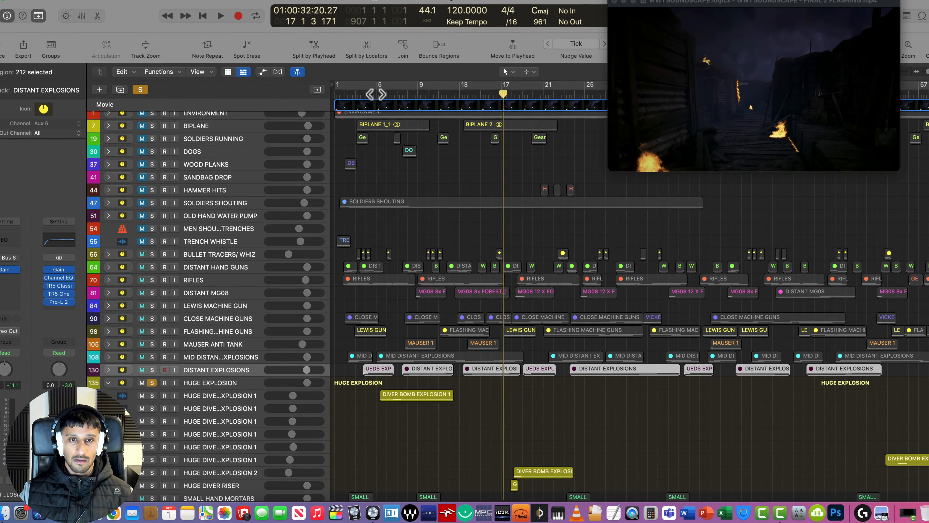
- Audition the soloed HUGE EXPLOSION stack from bar 5 and again from about bar 17 against the trench video
click(358, 23)
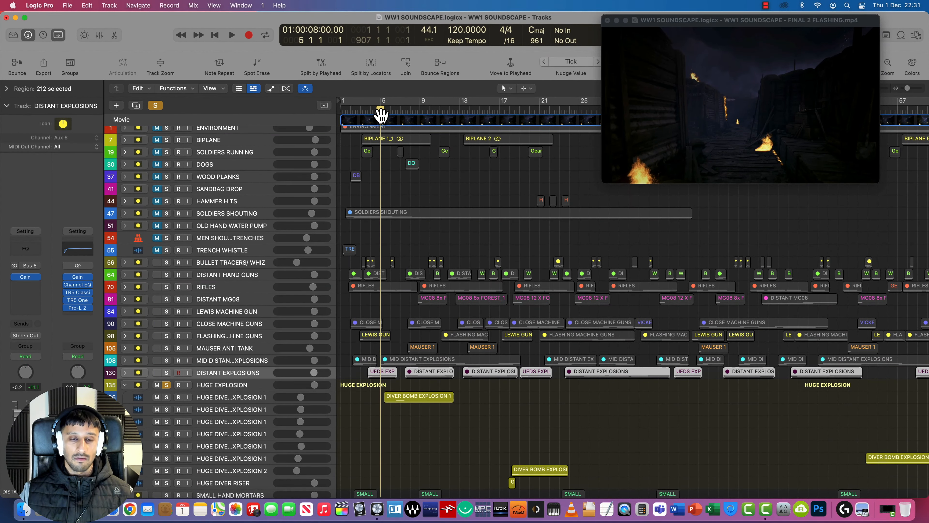
scroll(501, 401, down, 1)
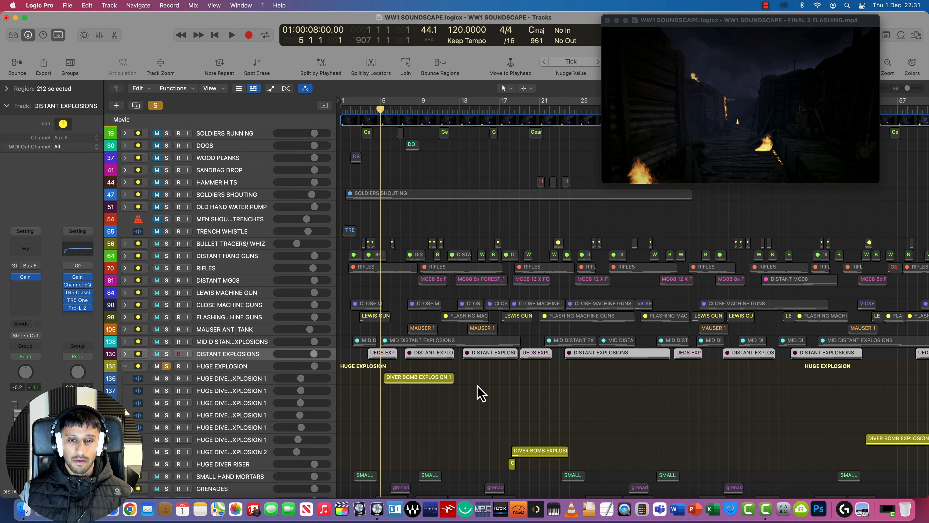
scroll(640, 399, right, 10)
scroll(641, 399, left, 10)
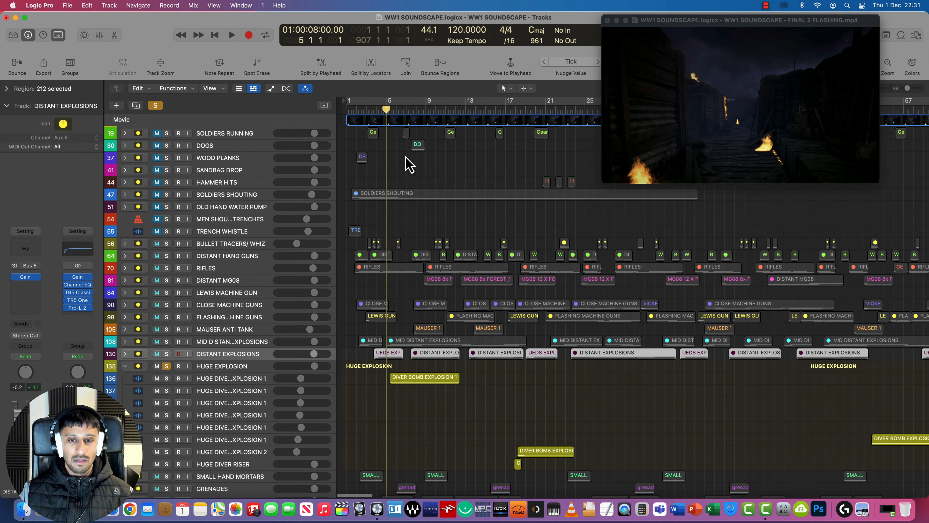
key(space)
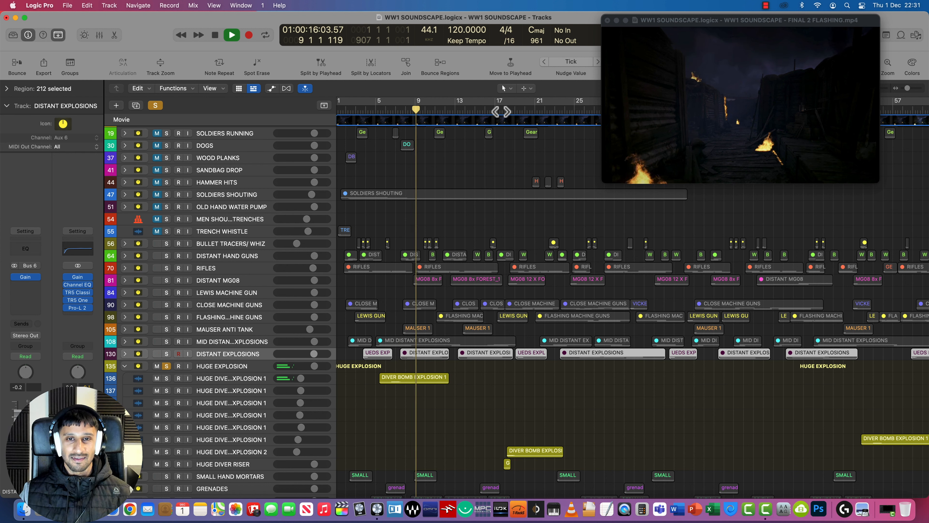
click(501, 111)
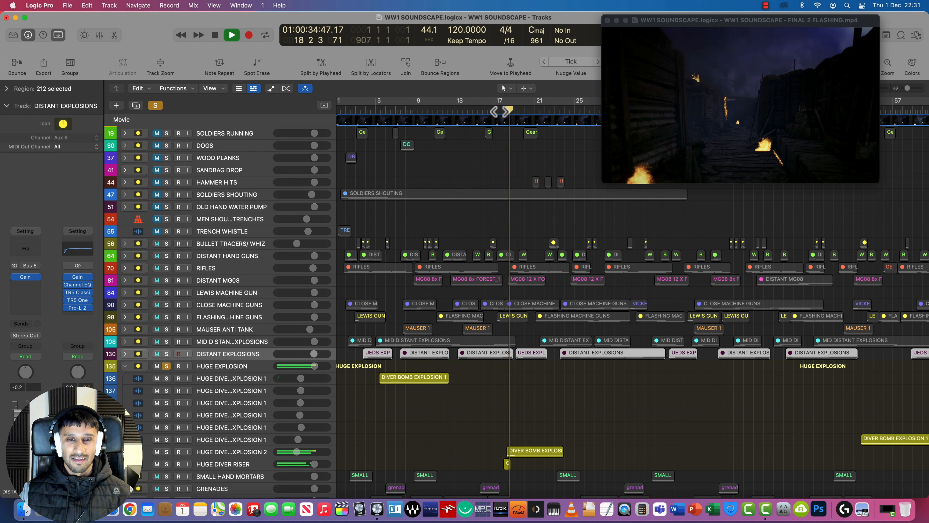
key(space)
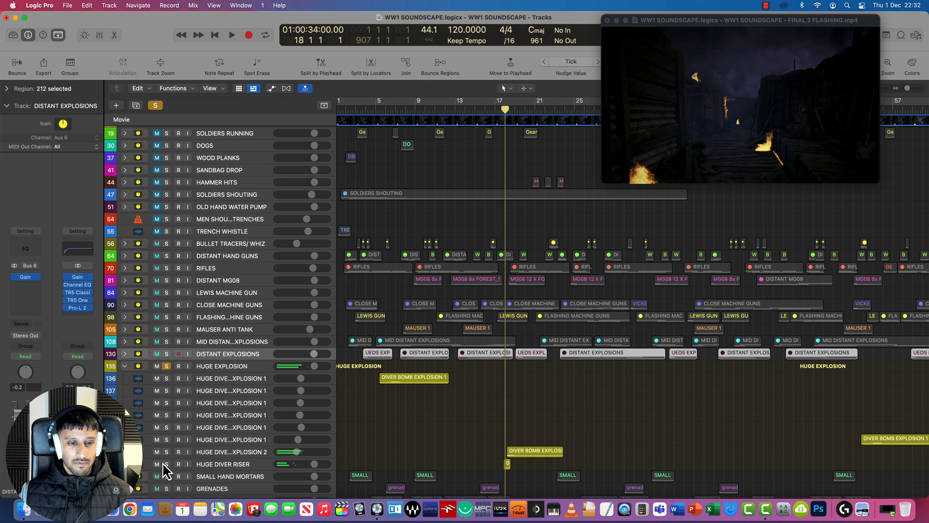
- Select and solo the HUGE DIVER RISER track and audition it from about bar 17
click(167, 464)
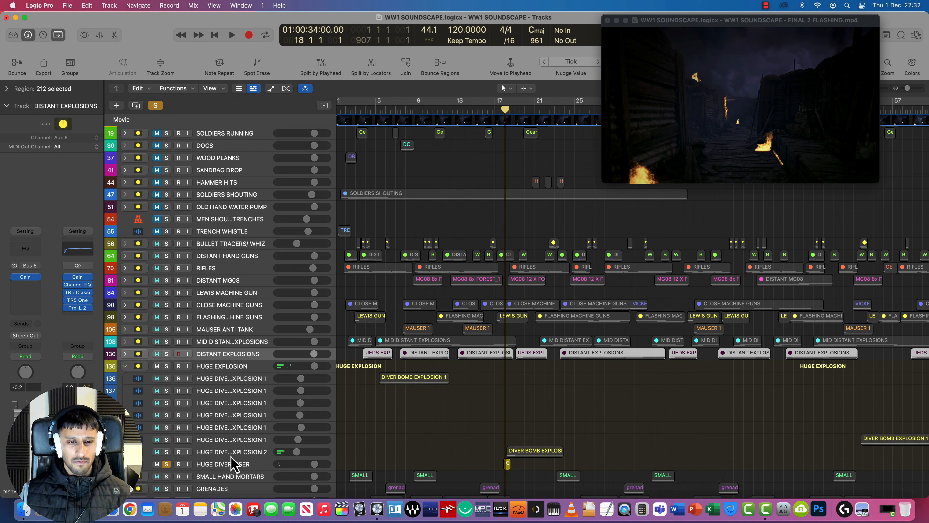
click(237, 465)
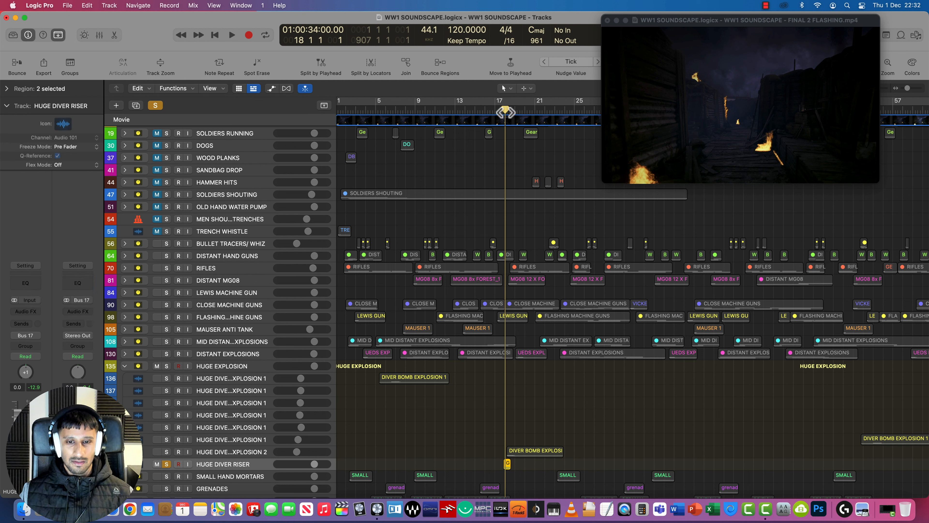
drag(506, 113, 502, 113)
key(space)
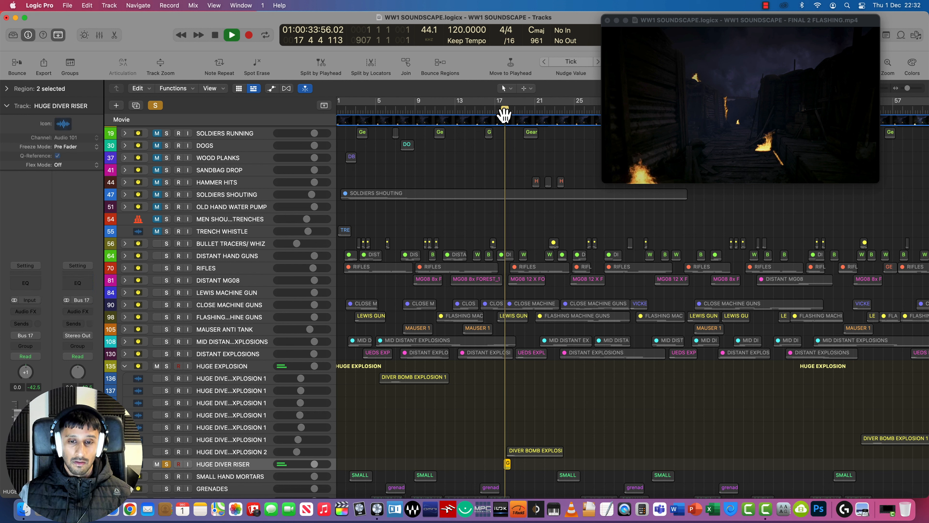
- Solo the diver explosion 2 track together with the HUGE DIVER RISER and audition both from about bar 17
click(166, 463)
click(167, 453)
click(166, 462)
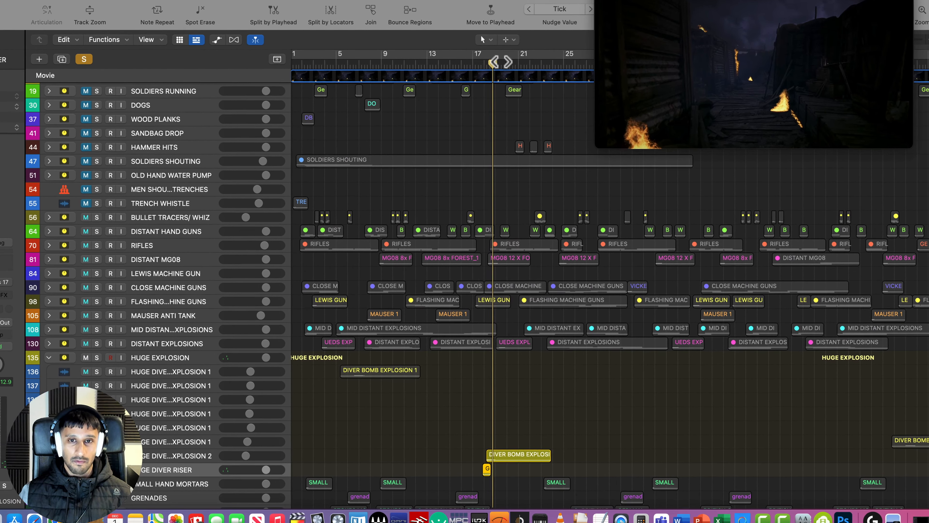
drag(494, 63, 484, 66)
key(space)
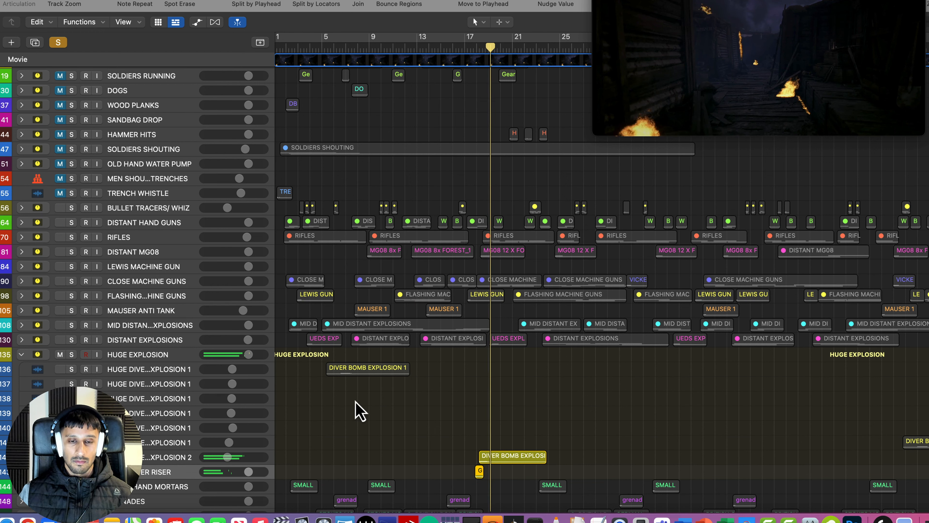
scroll(357, 410, down, 1)
scroll(357, 410, down, 2)
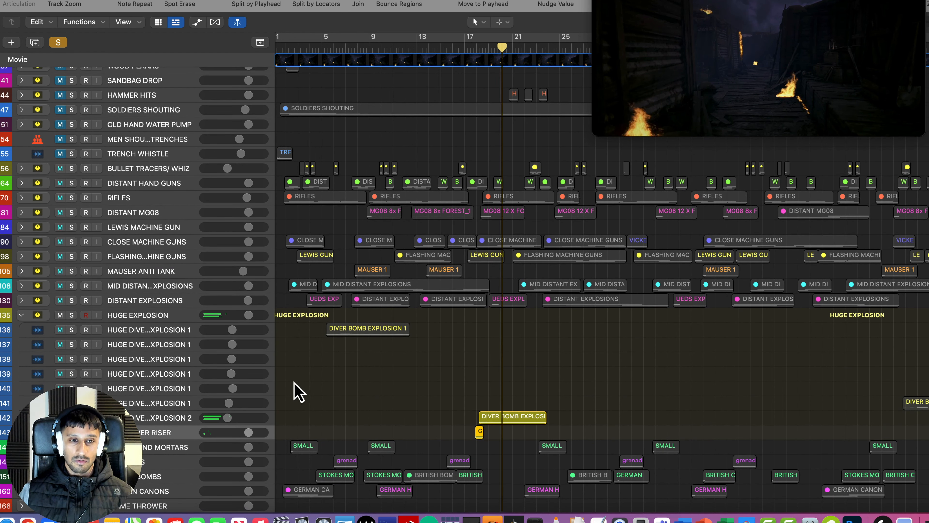
key(space)
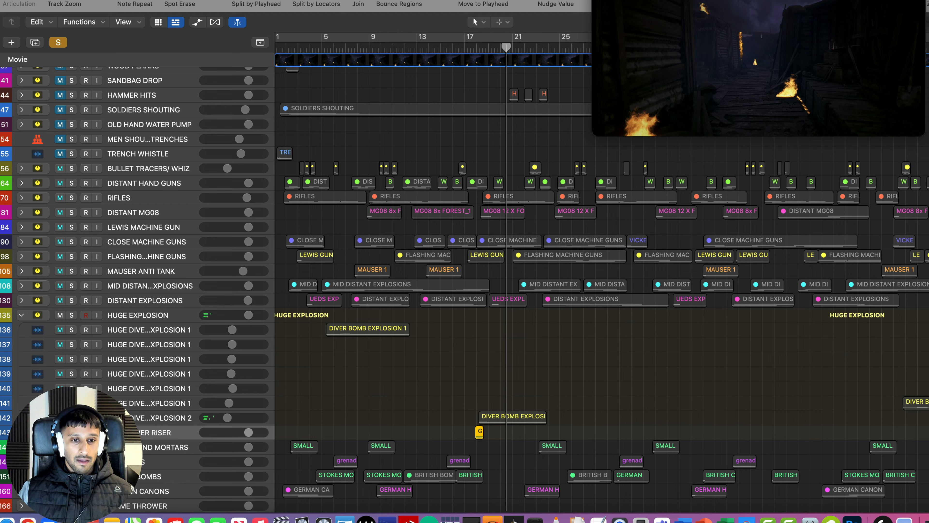
- Clear the solos, collapse the HUGE EXPLOSION stack, and select SMALL HAND MORTARS
key(ctrl+s)
click(21, 315)
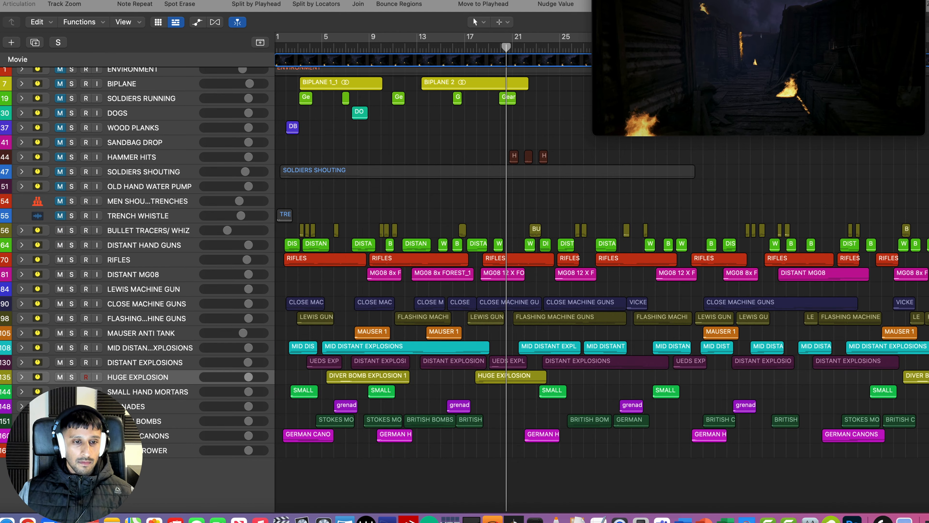
click(128, 392)
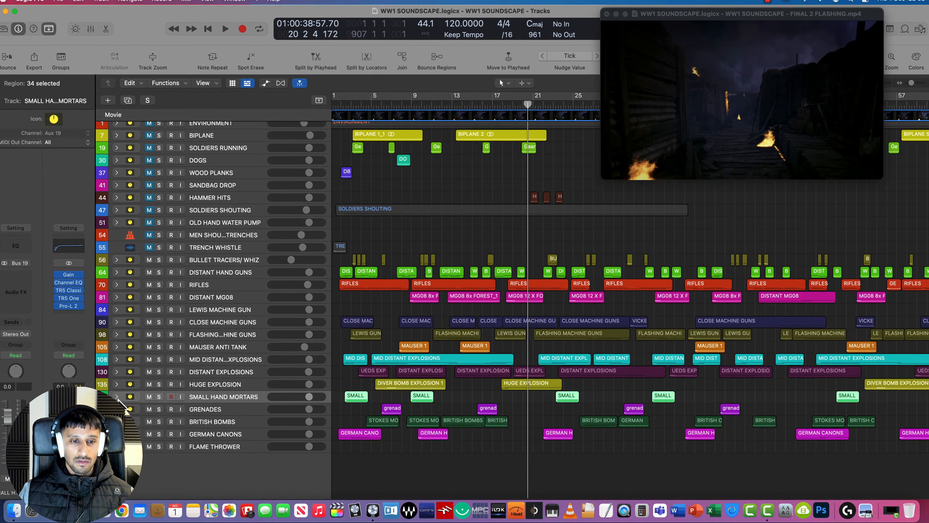
- Expand and solo the SMALL HAND MORTARS stack and audition it from the start of the project
click(22, 392)
click(167, 397)
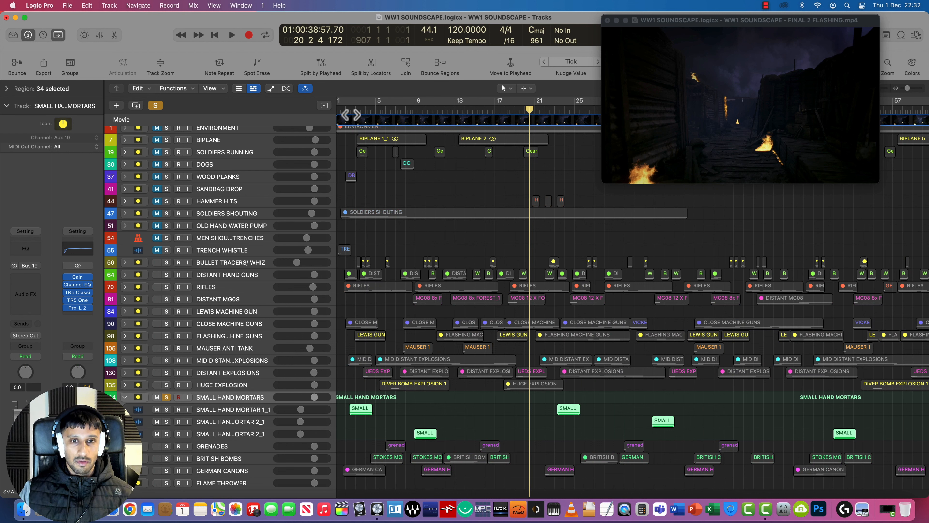
key(Return)
key(space)
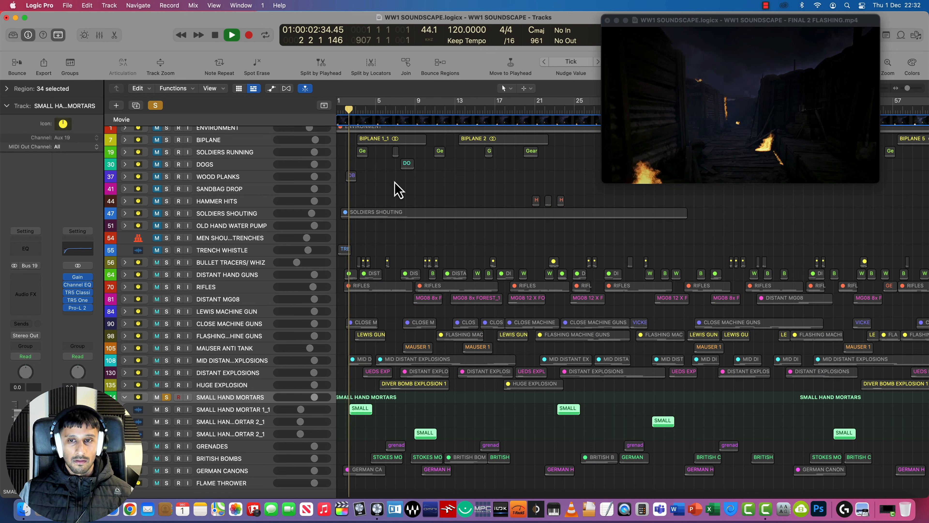
- Audition the SMALL HAND MORTARS stack from about bars 9 and 22, clear its solo and collapse it
click(414, 112)
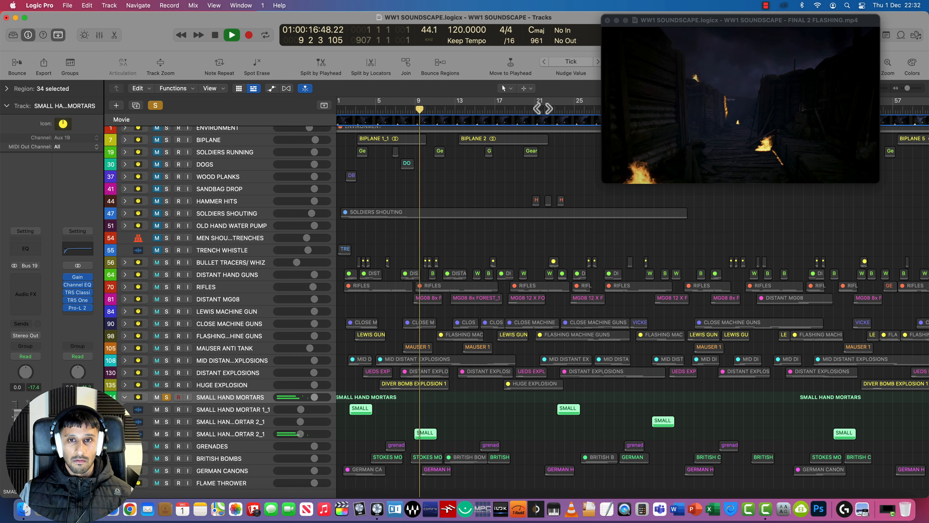
click(547, 110)
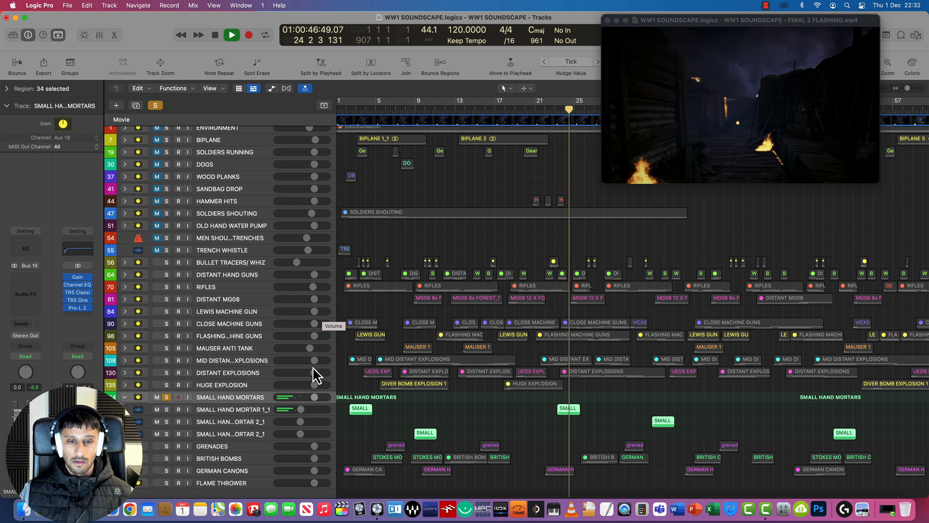
key(space)
click(167, 398)
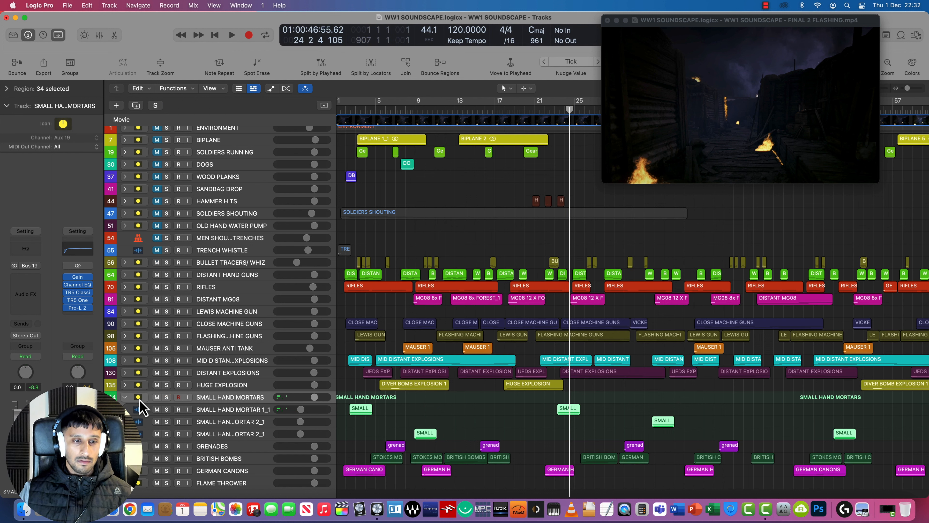
click(125, 397)
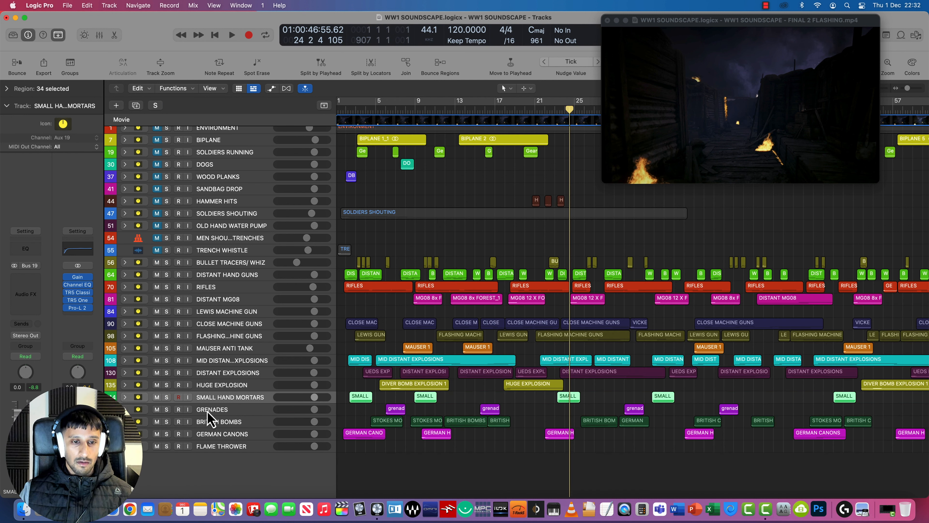
- Solo and expand the GRENADES stack and audition it from about bars 5 and 15
click(167, 409)
click(125, 409)
scroll(402, 388, down, 2)
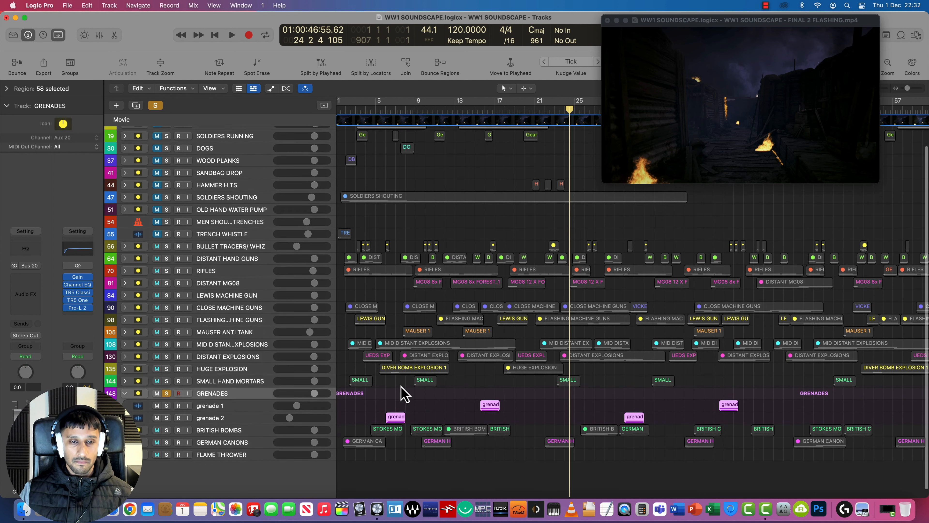
click(382, 113)
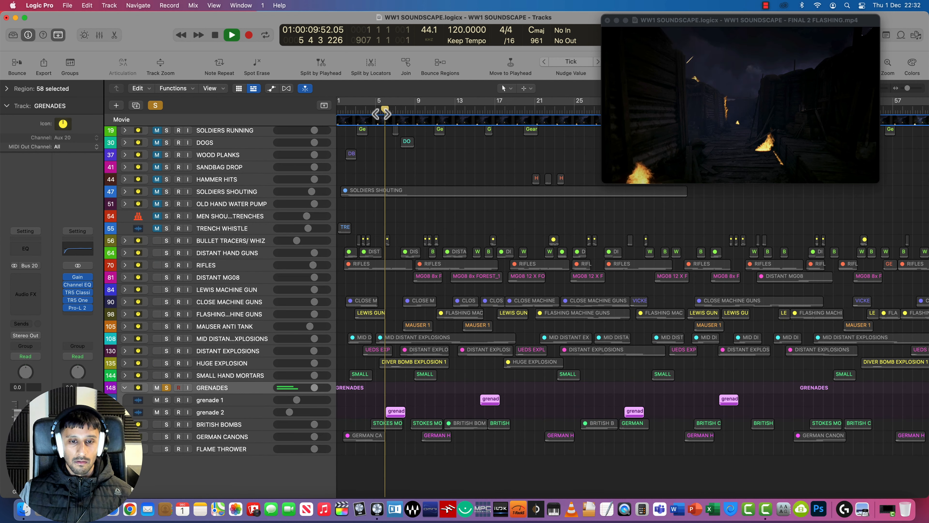
click(476, 114)
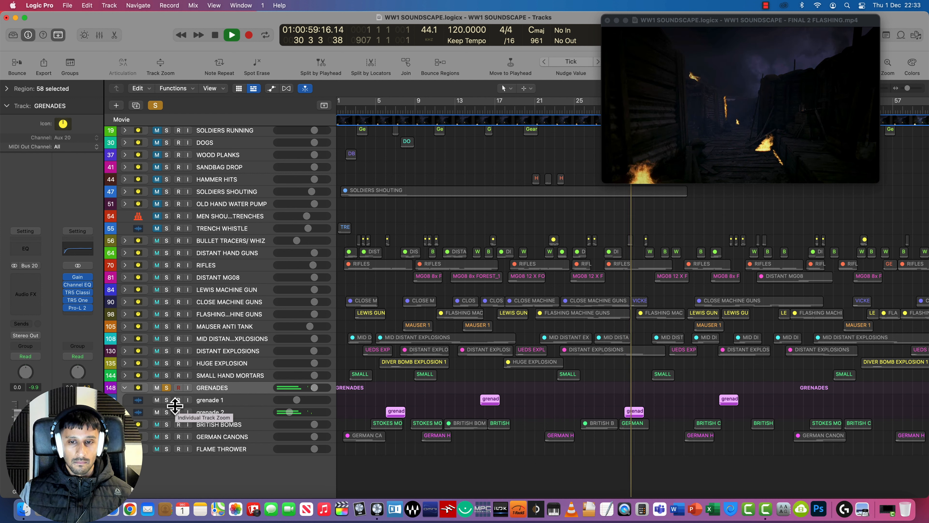
key(space)
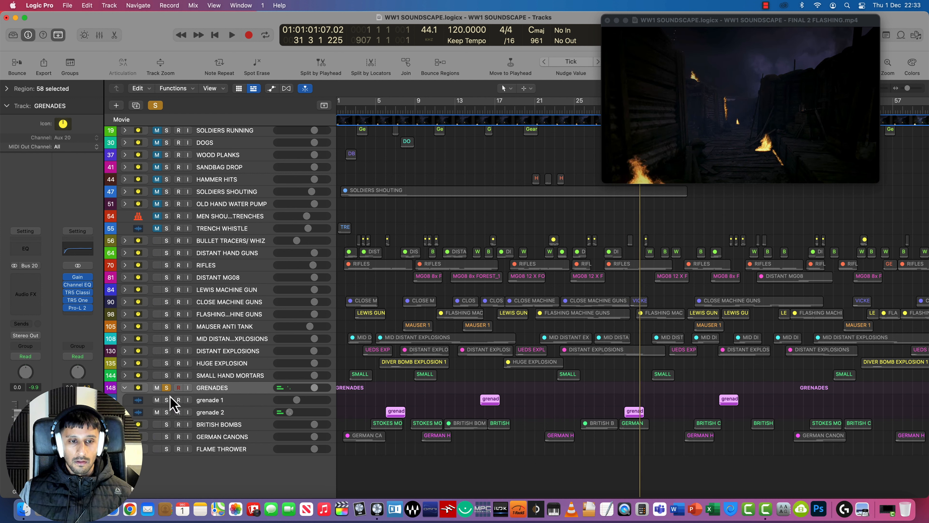
- Collapse GRENADES, move the solo to the expanded BRITISH BOMBS stack, and audition it from bar 4
click(167, 389)
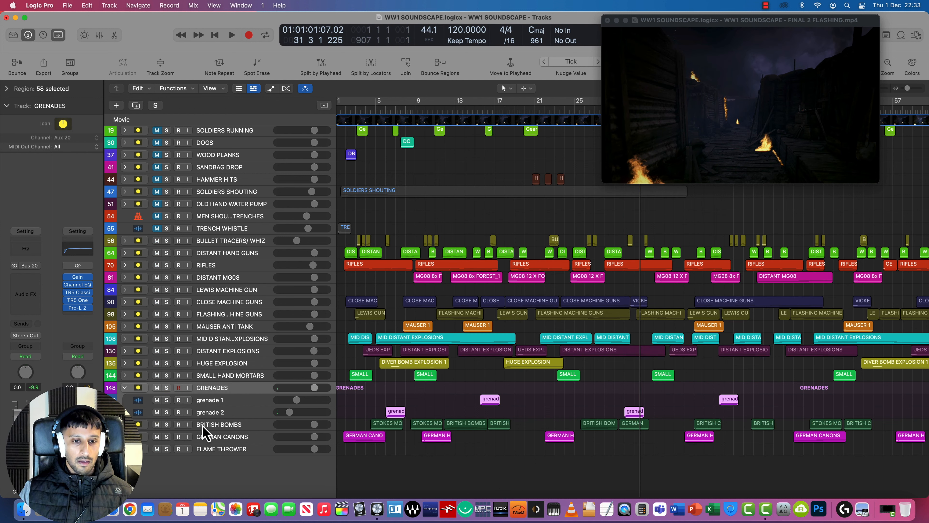
click(202, 425)
click(125, 388)
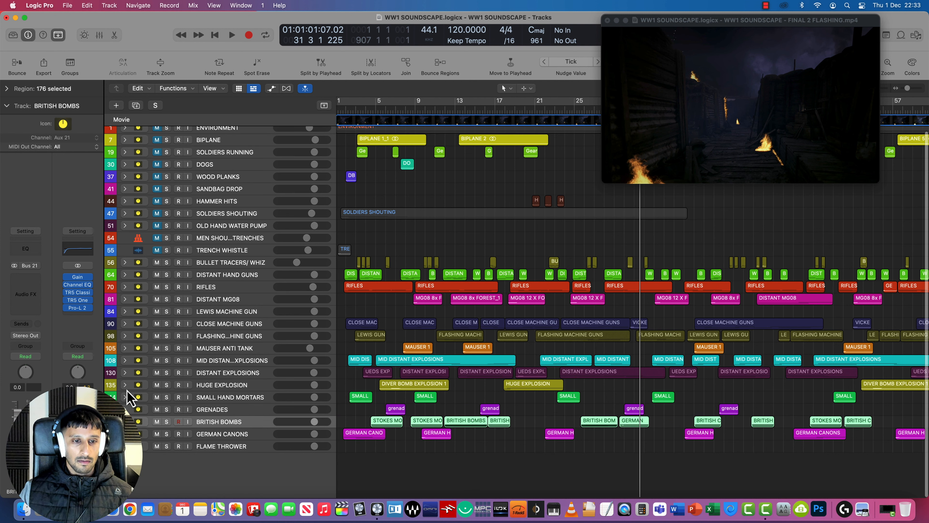
click(166, 422)
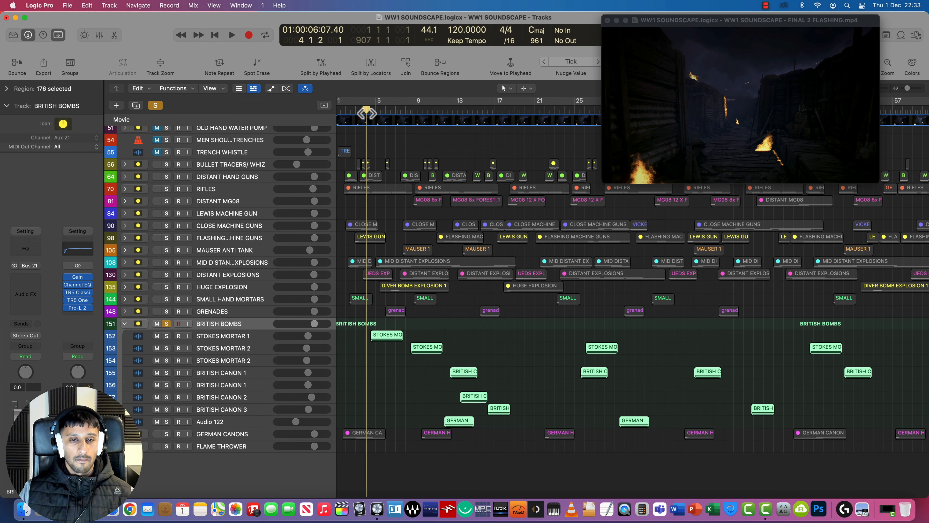
key(space)
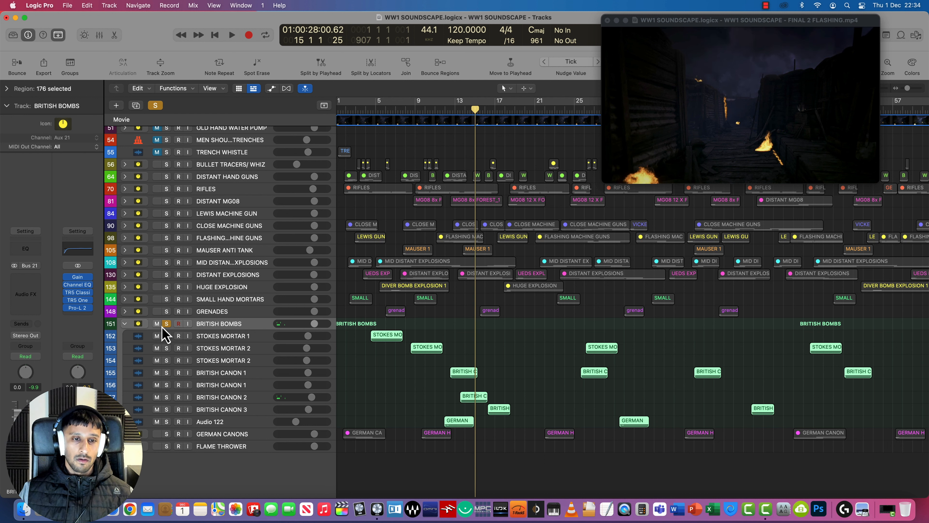
- Collapse the BRITISH BOMBS stack and move the solo to the GERMAN CANONS stack, expanding it
click(125, 324)
click(213, 436)
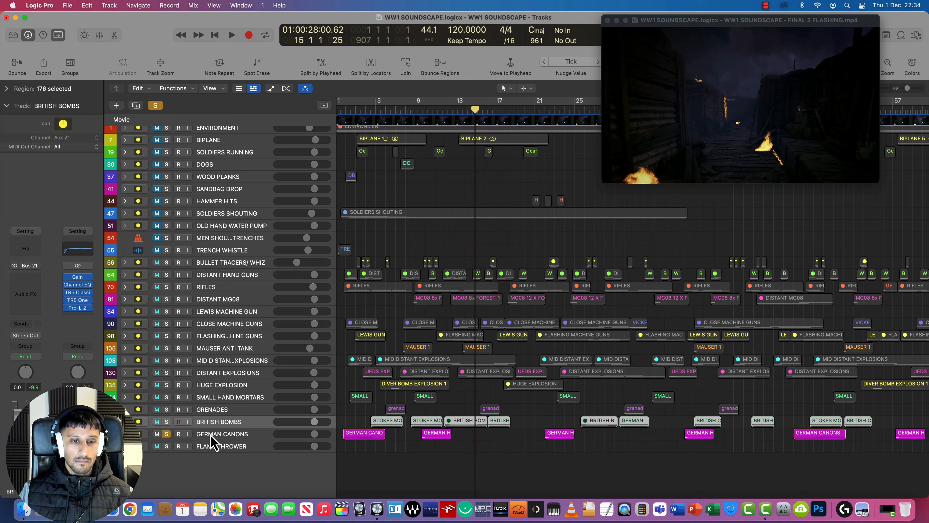
click(125, 434)
scroll(355, 341, down, 5)
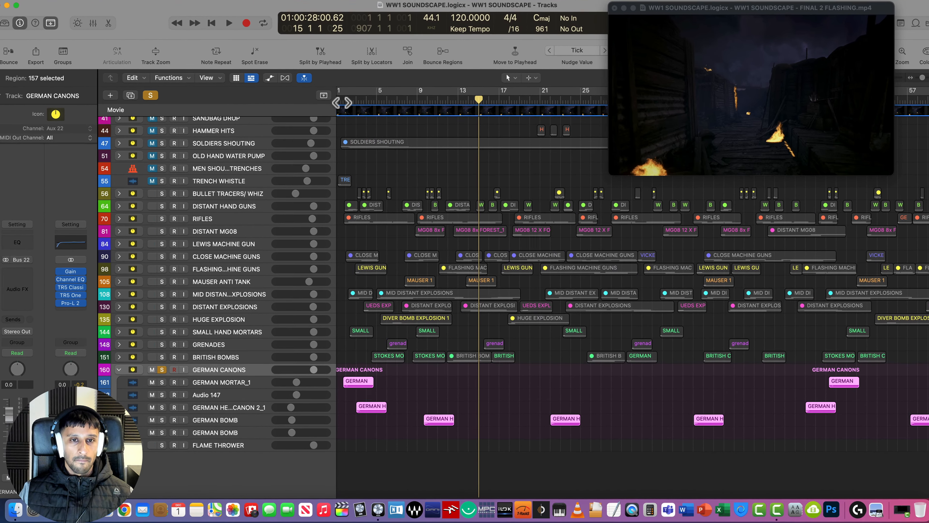
- Audition the soloed GERMAN CANONS stack from the start of the project
click(345, 112)
click(344, 76)
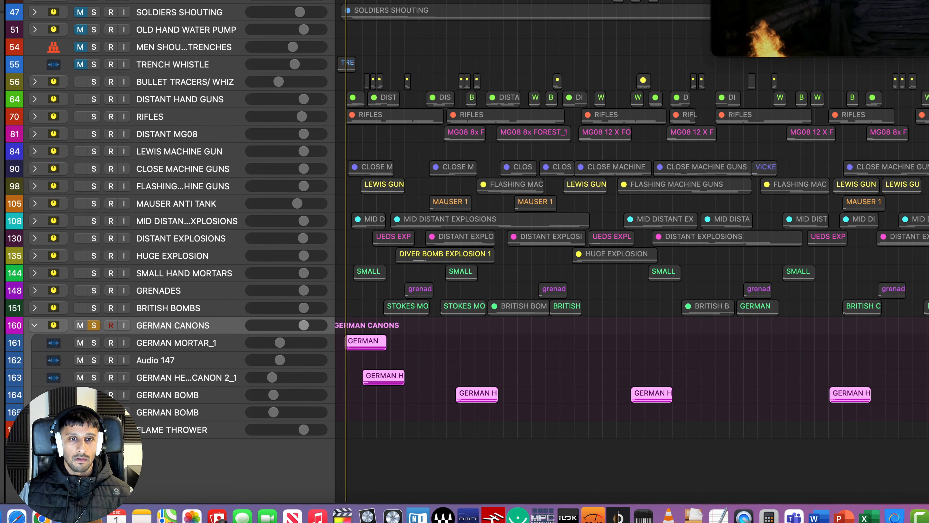
drag(346, 0, 341, 1)
key(space)
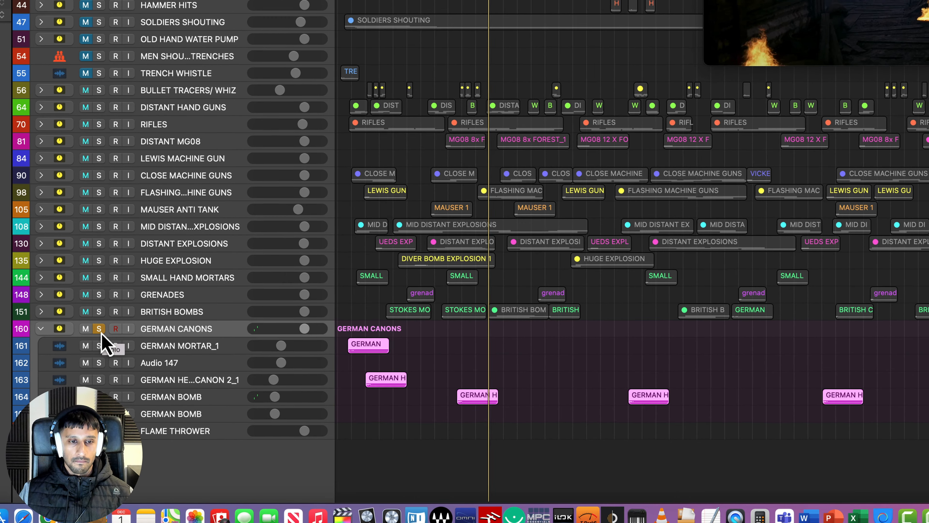
key(space)
- Move the solo from GERMAN CANONS to FLAME THROWER and audition its first region from bar 84
click(100, 330)
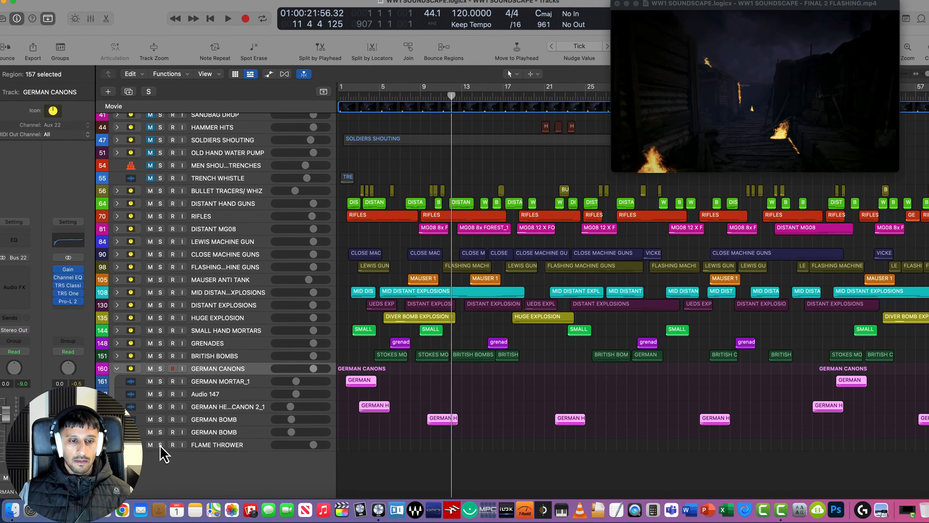
click(99, 430)
click(222, 447)
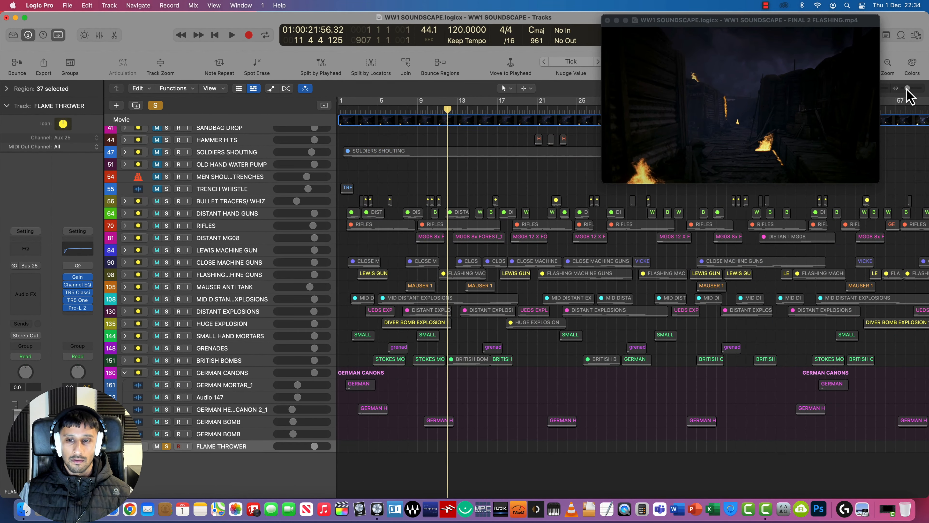
drag(907, 88, 903, 91)
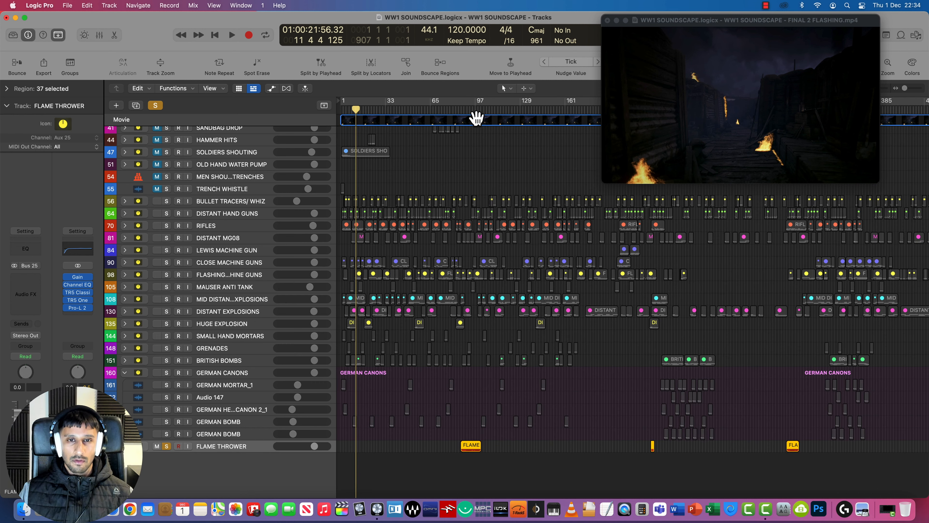
click(458, 111)
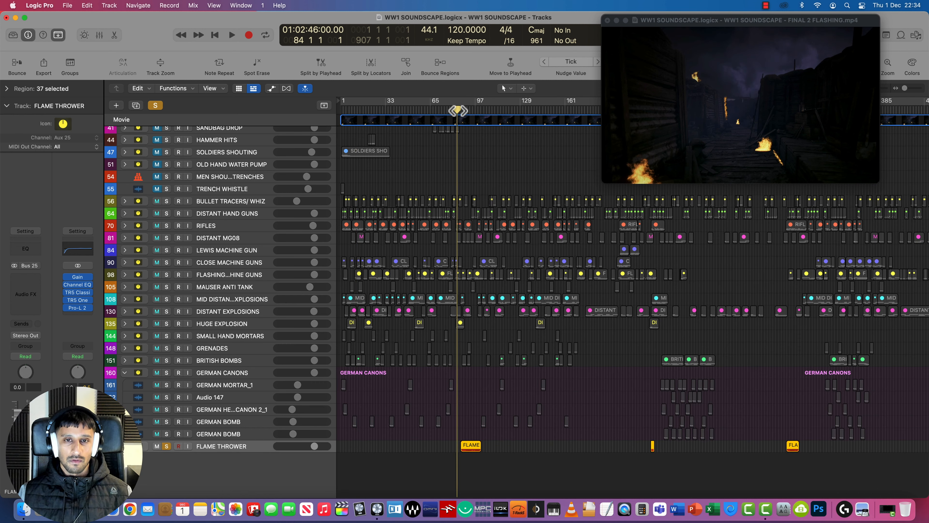
key(space)
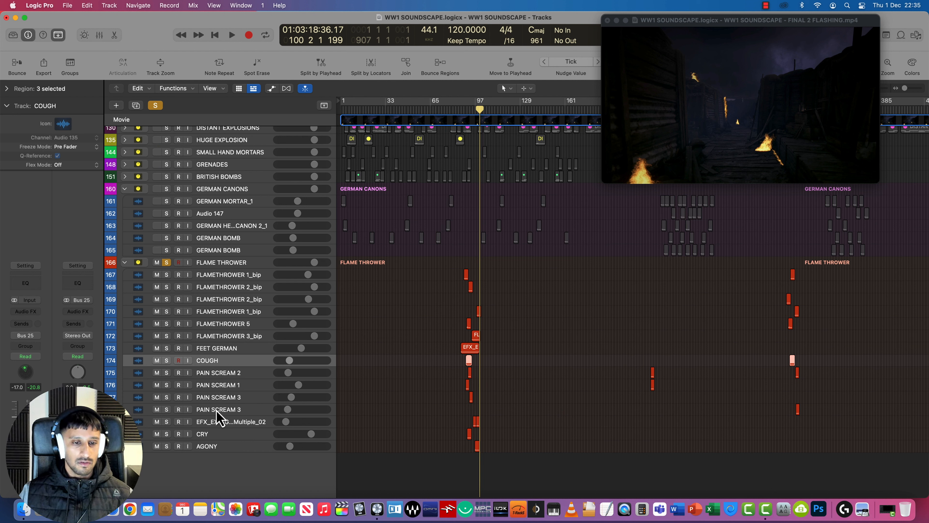
- Set the playhead to bar 87 and solo the six individual flamethrower tracks inside the FLAME THROWER stack
click(466, 110)
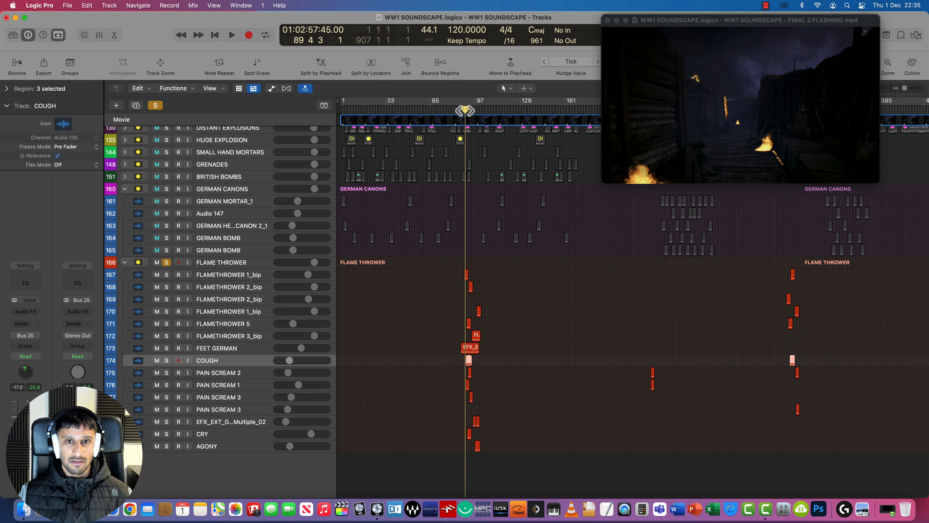
click(462, 110)
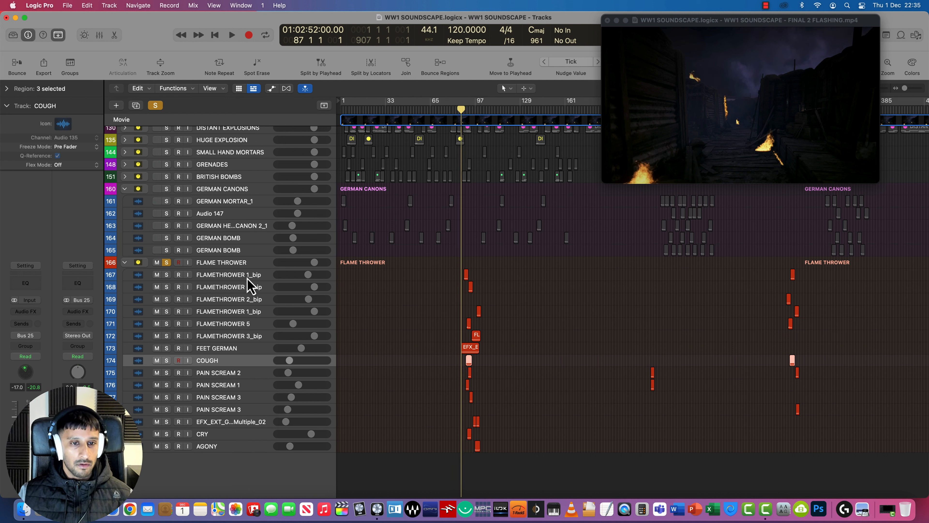
click(234, 264)
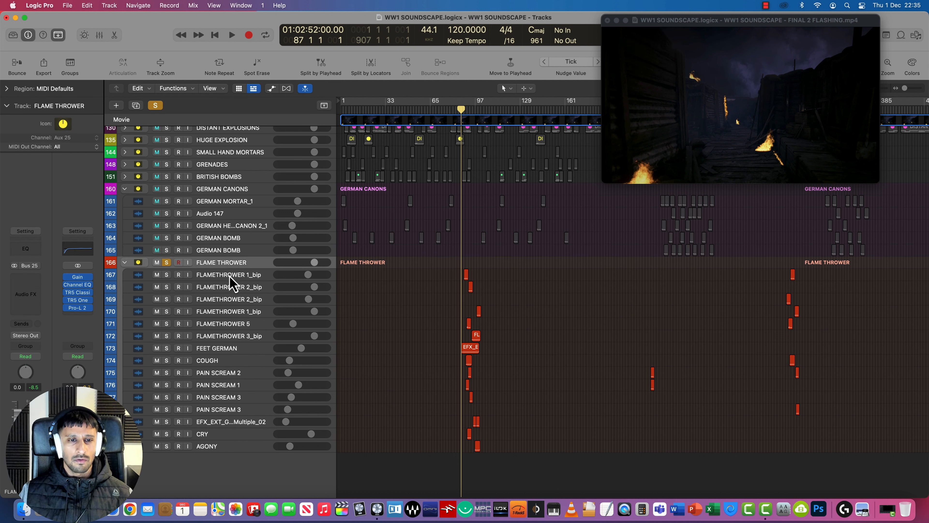
click(233, 275)
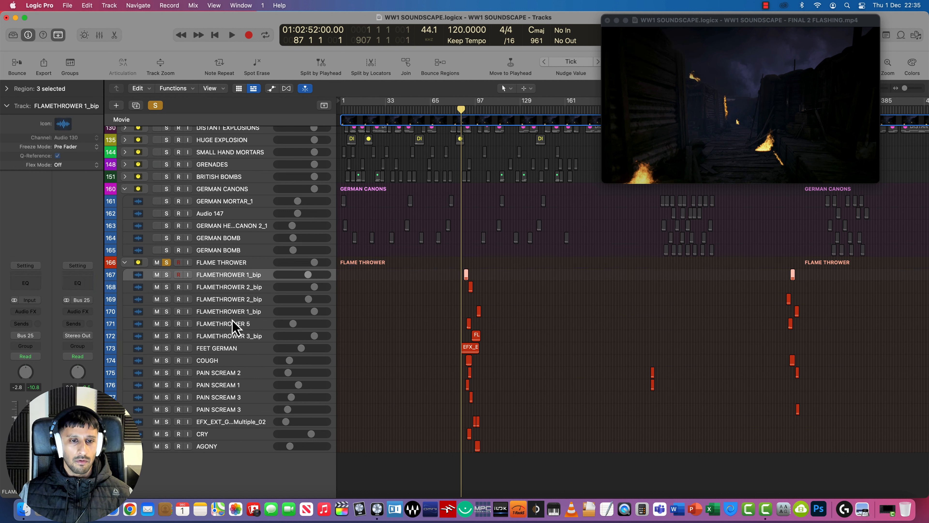
click(233, 312)
click(227, 336)
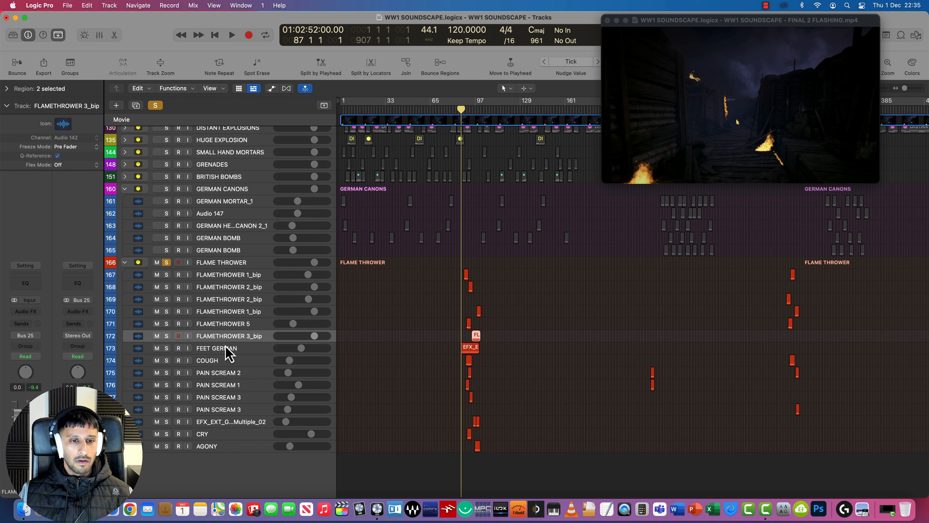
click(226, 349)
click(230, 336)
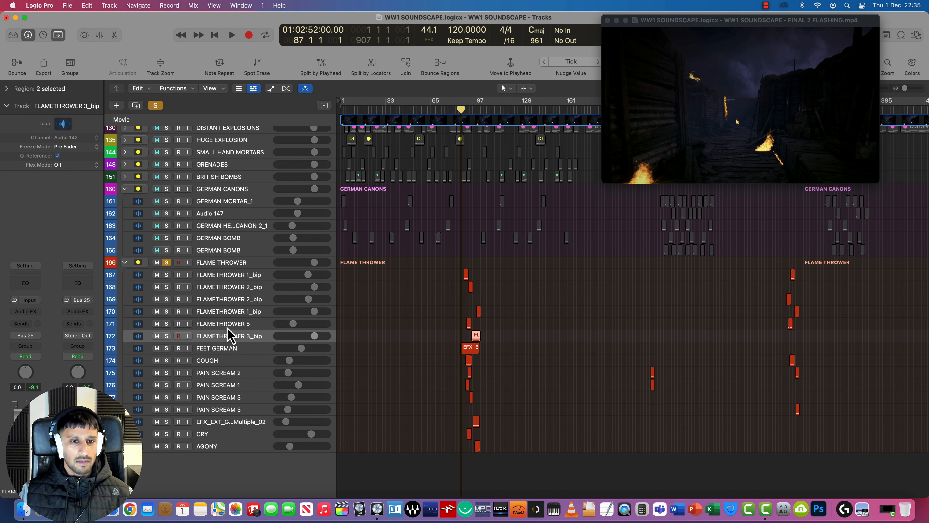
click(231, 324)
click(239, 275)
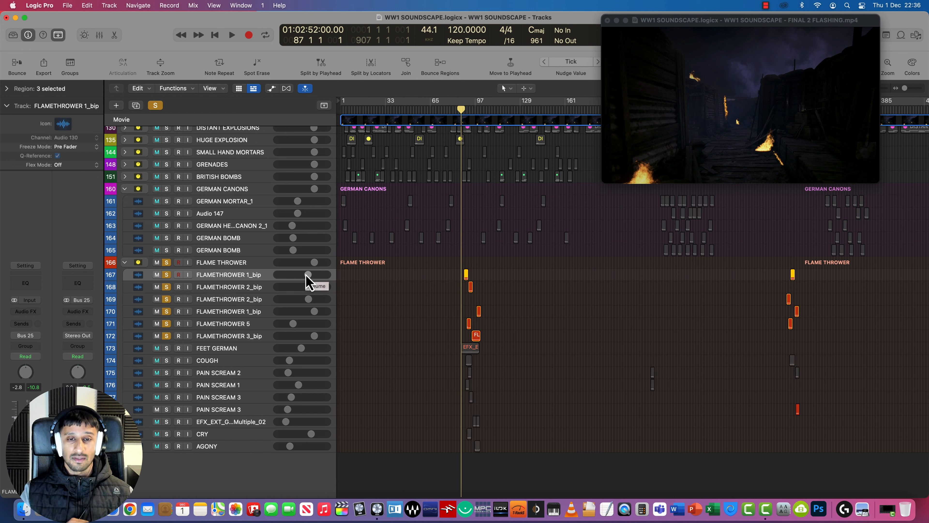
- Audition the six soloed flamethrower tracks from bar 87 and clear all their solos
key(space)
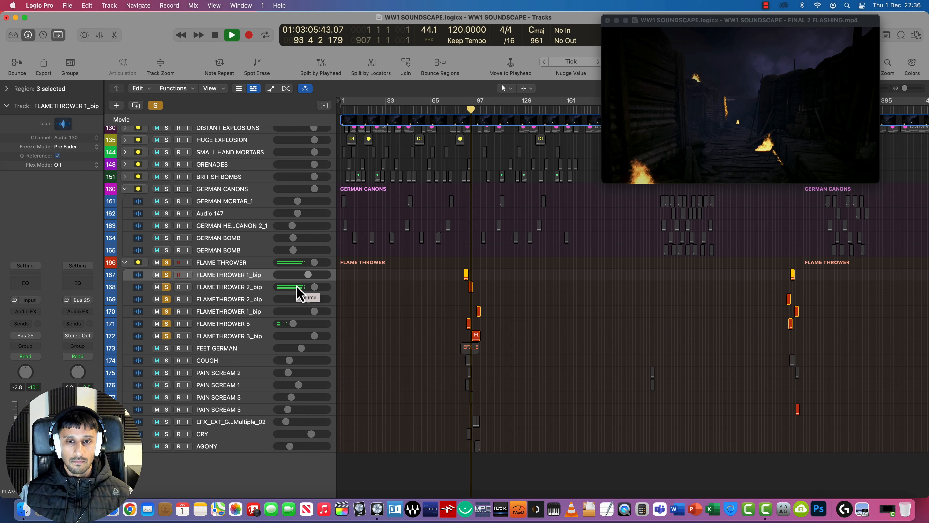
key(space)
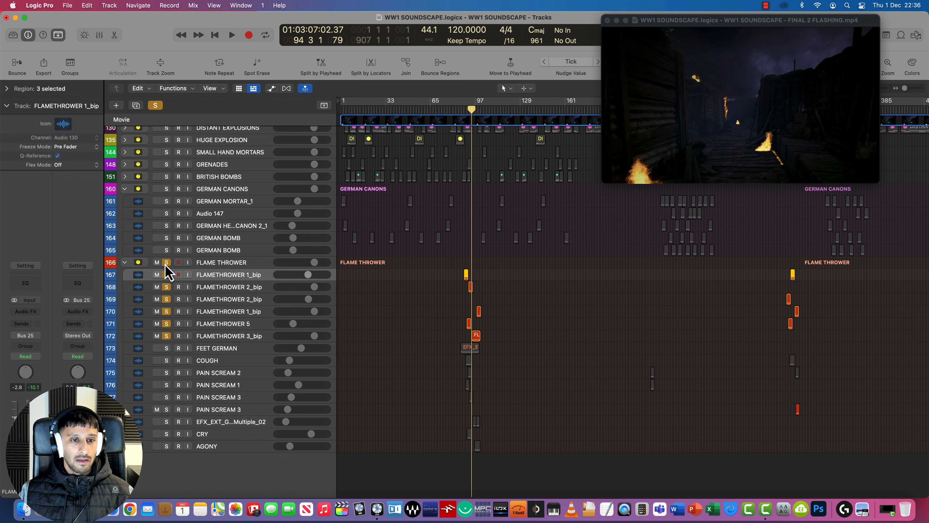
drag(166, 264, 164, 337)
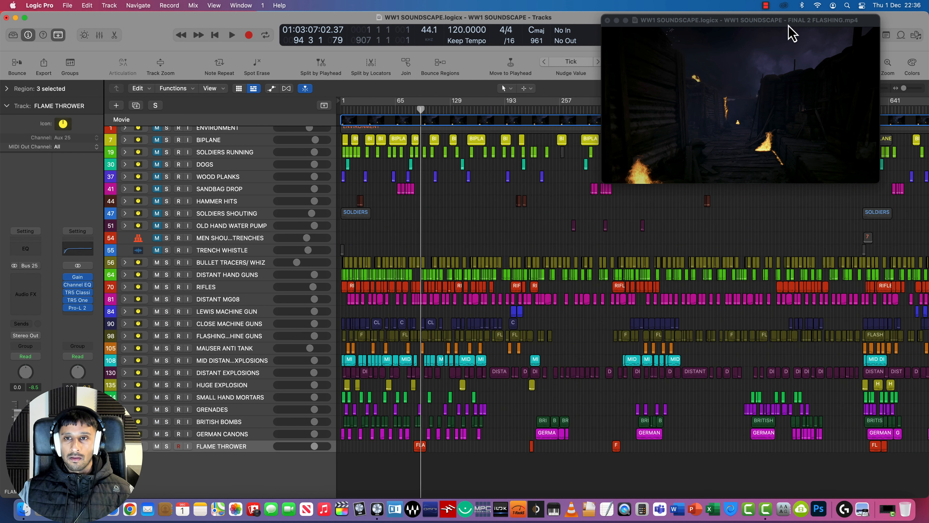
- Show the last section of the arrangement and move the movie window clear of it
drag(786, 23, 785, 67)
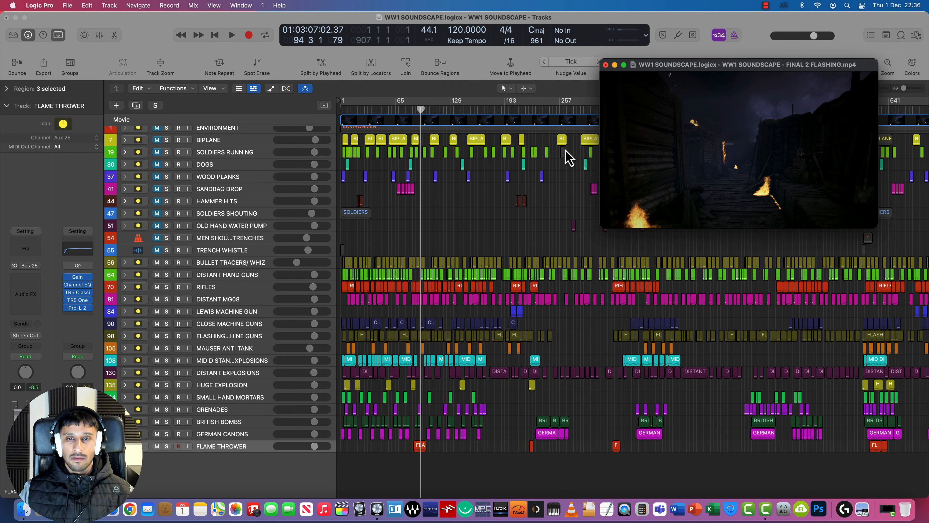
scroll(562, 176, right, 10)
scroll(566, 182, right, 3)
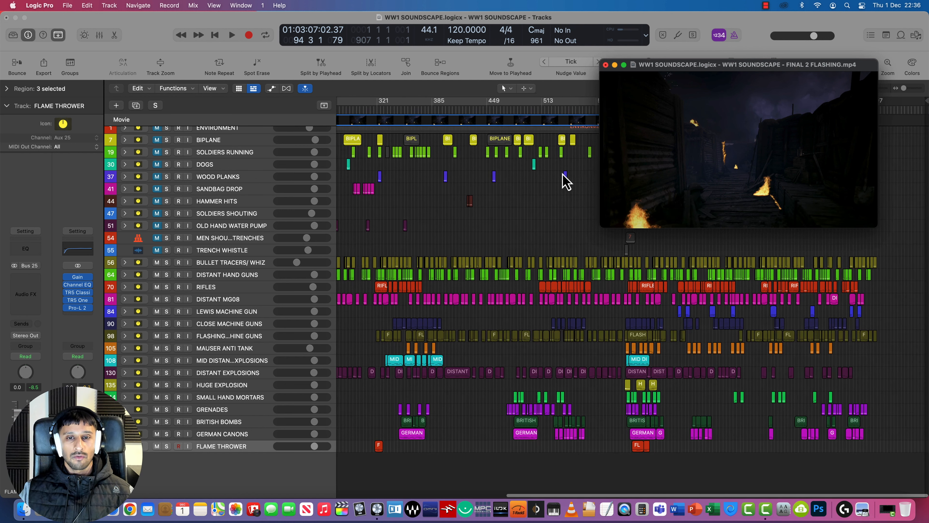
drag(700, 71, 405, 74)
- Move the movie window over the track headers and audition the full soundscape with all layers unmuted from bar 611
click(622, 112)
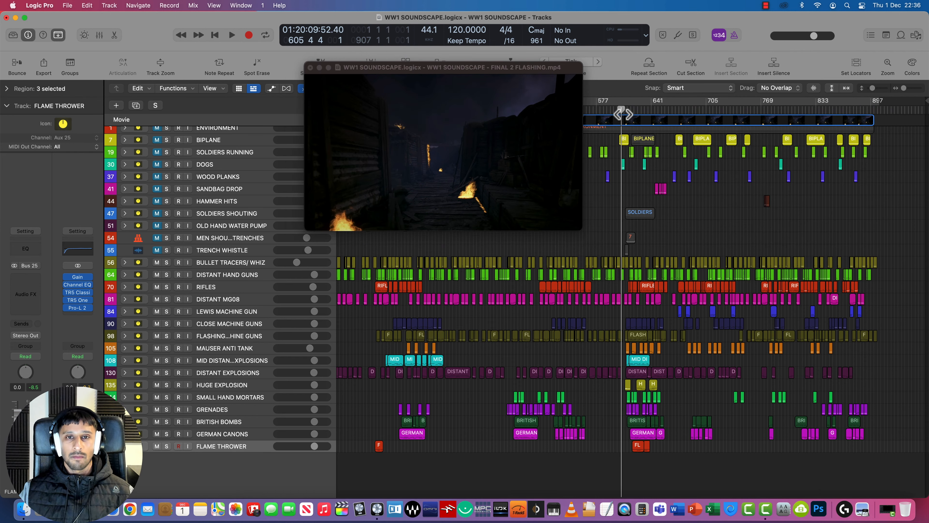
drag(622, 110, 626, 110)
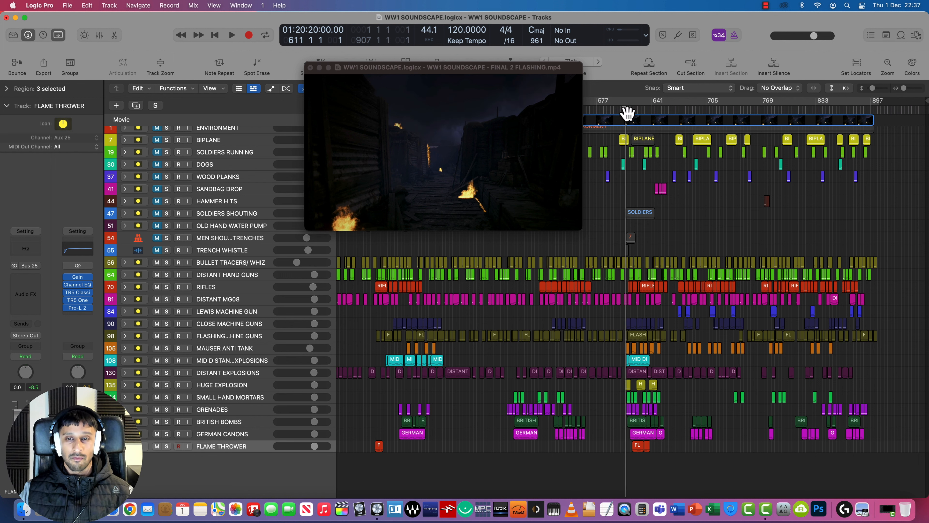
drag(460, 70, 393, 67)
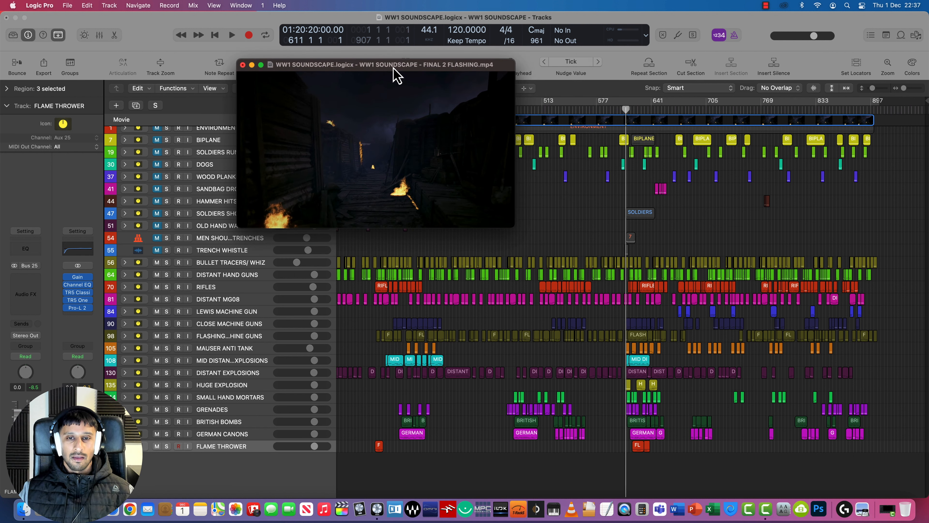
key(space)
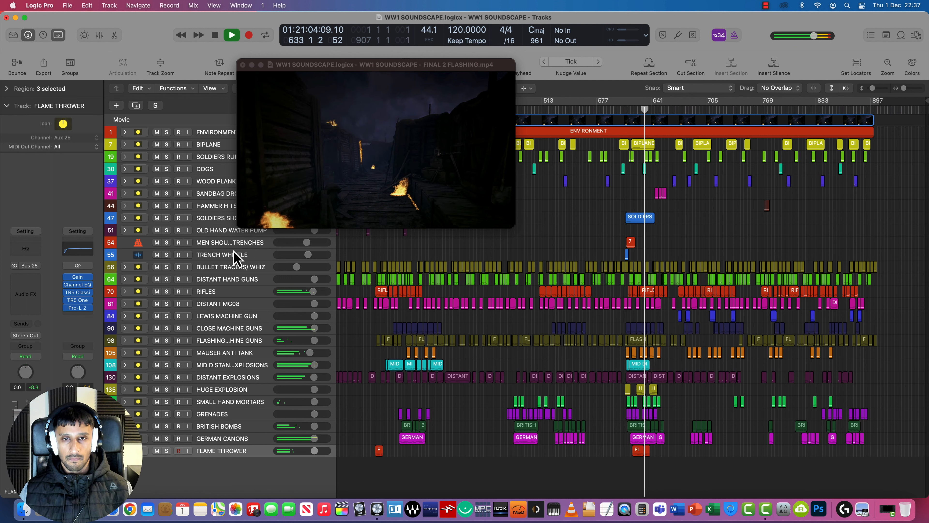
key(space)
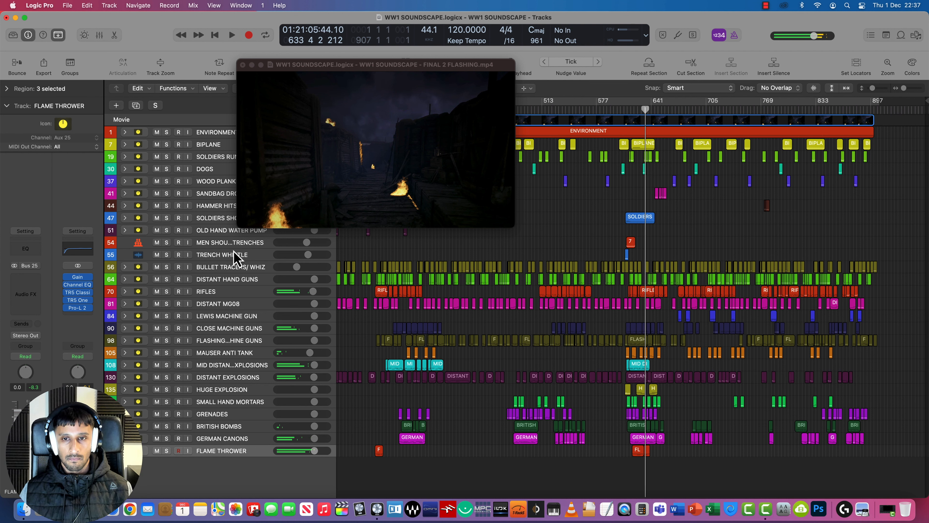